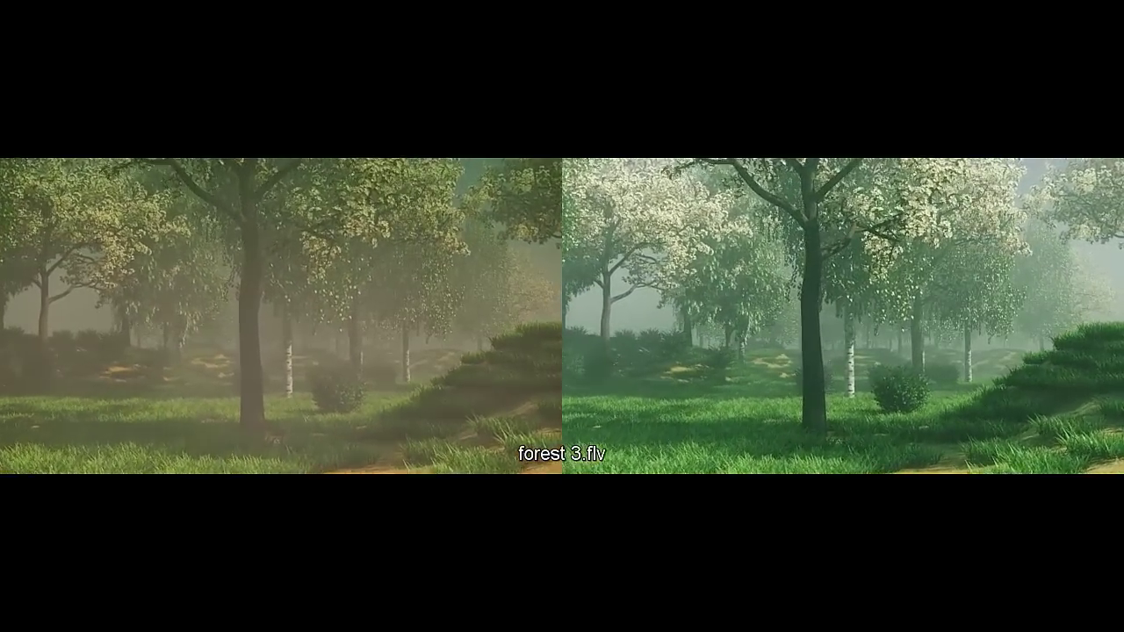
Leave the full-screen playback of forest 3.flv, close the media player and switch to the grass and flower scene in 3ds Max
mouse_move(564, 468)
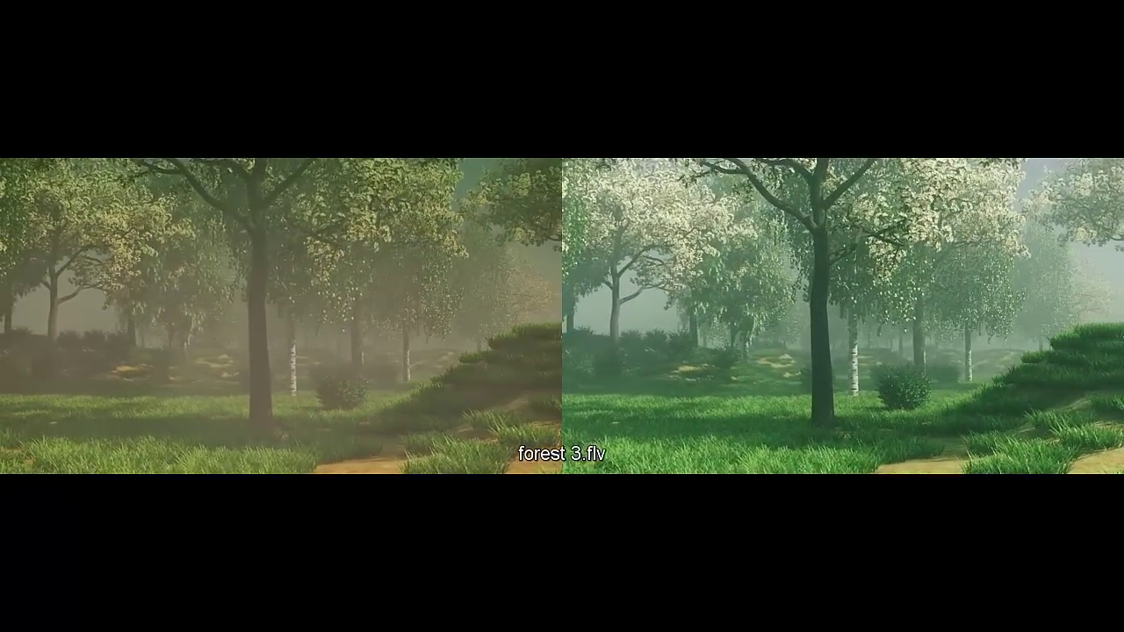
key("alt+Tab")
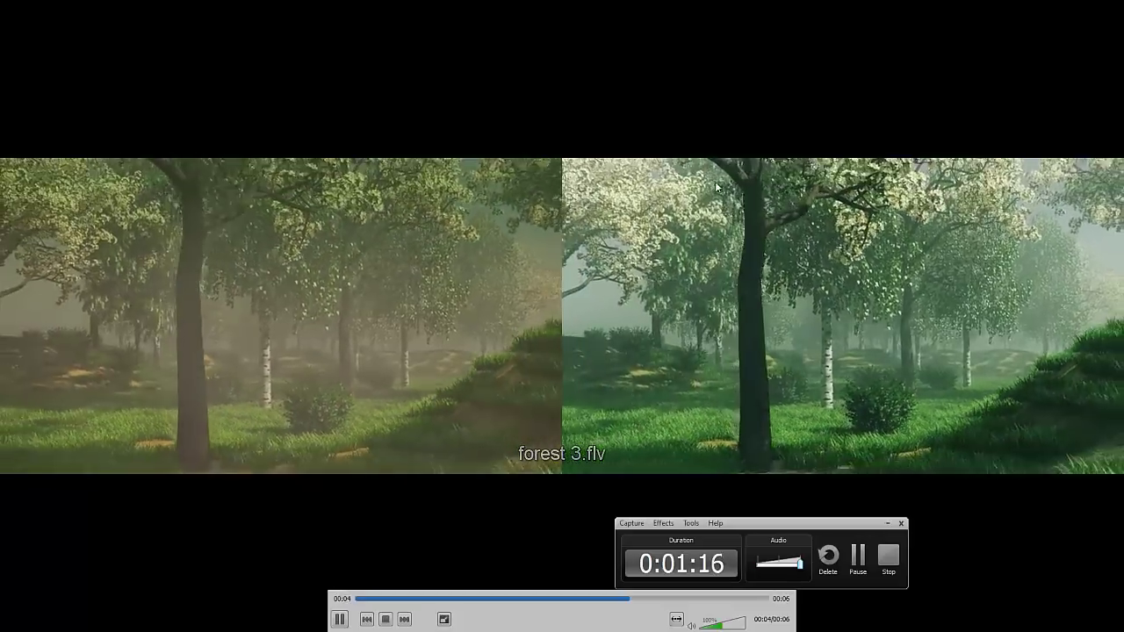
double_click(529, 321)
left_click(809, 8)
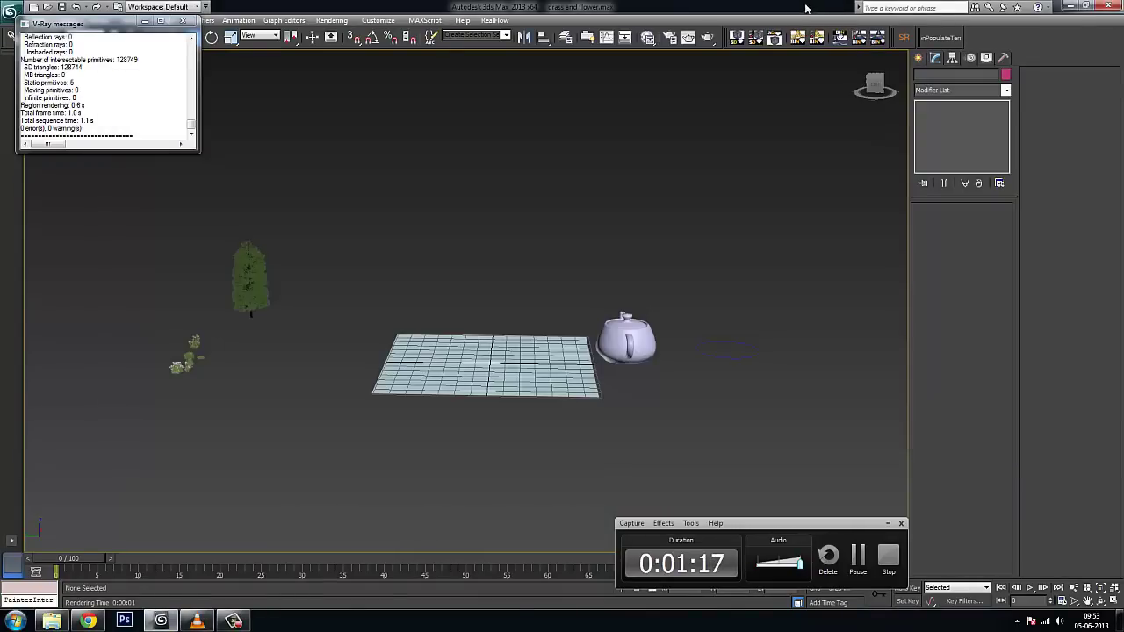
right_click(197, 620)
left_click(189, 591)
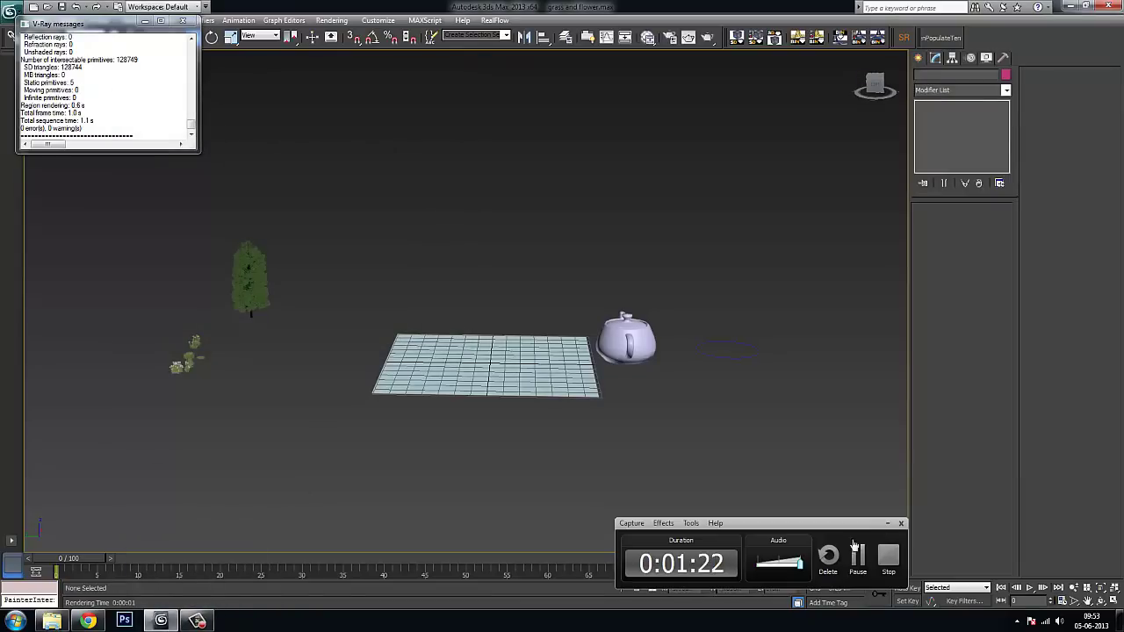
left_click(887, 524)
Examine the tree and the group of grass and flower models in the perspective view
middle_click_drag(615, 427, 502, 442, "alt")
scroll(502, 502, "up", 3)
scroll(499, 394, "down", 3)
middle_click_drag(264, 436, 399, 422)
scroll(445, 283, "up", 4)
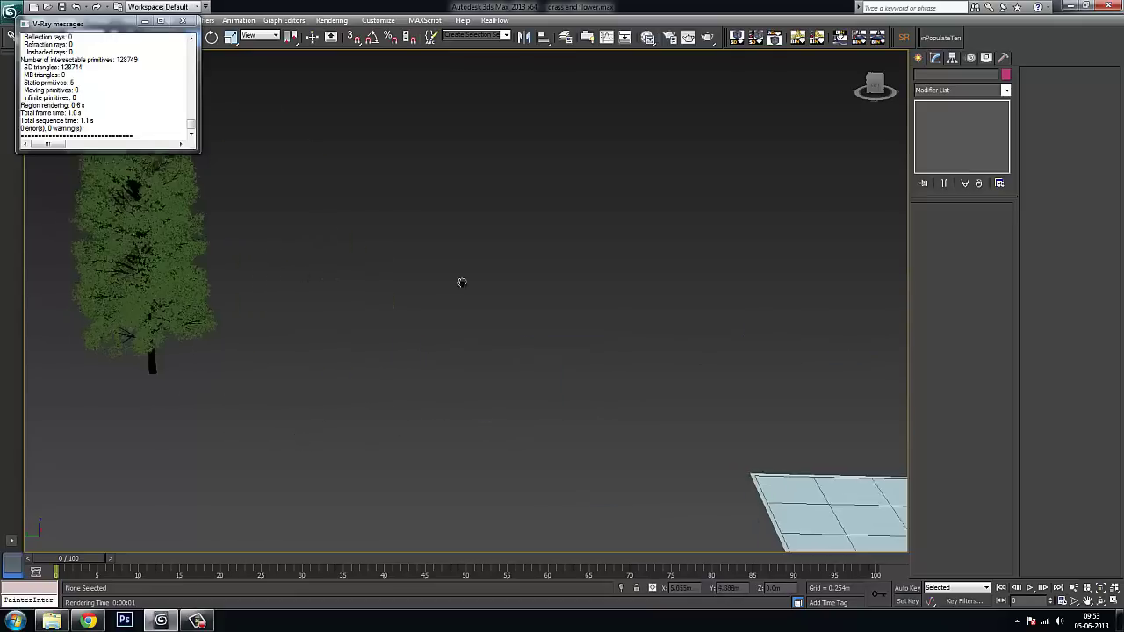
middle_click_drag(445, 281, 469, 314)
left_click(468, 314)
scroll(431, 446, "down", 3)
middle_click_drag(414, 496, 544, 329)
scroll(480, 401, "up", 3)
middle_click_drag(518, 385, 384, 399)
middle_click_drag(237, 396, 156, 329)
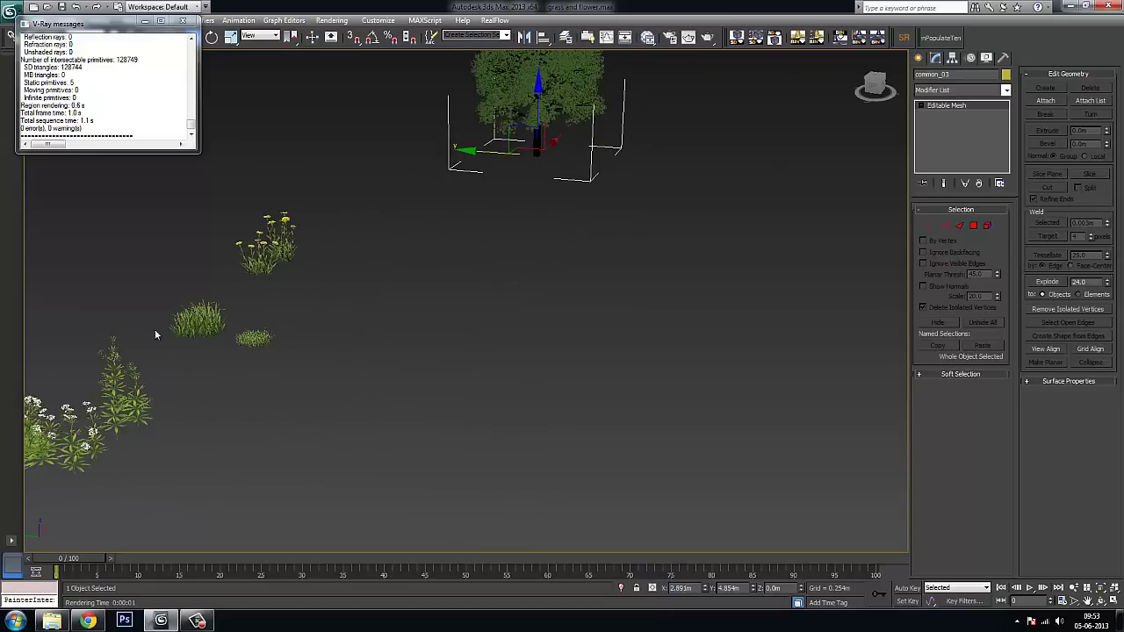
middle_click_drag(331, 265, 482, 309, "alt")
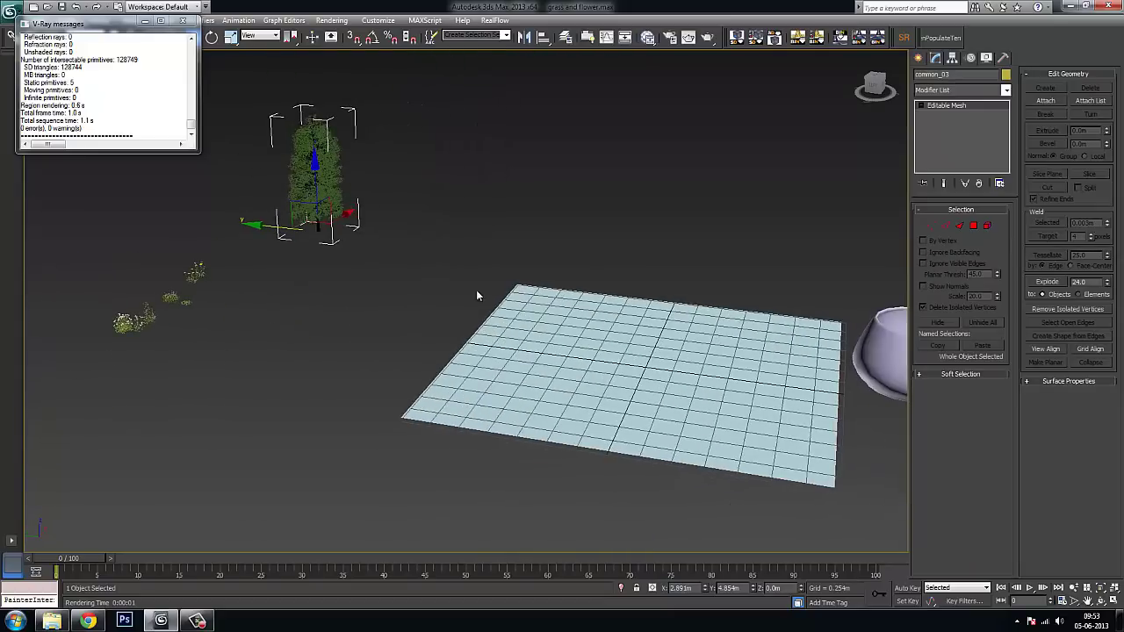
Examine the plane, the teapot and the spline as possible scatter bases by selecting them in the viewport
middle_click_drag(688, 387, 532, 416, "alt")
left_click(541, 353)
middle_click_drag(775, 371, 586, 474, "alt")
left_click(676, 294)
left_click(721, 355)
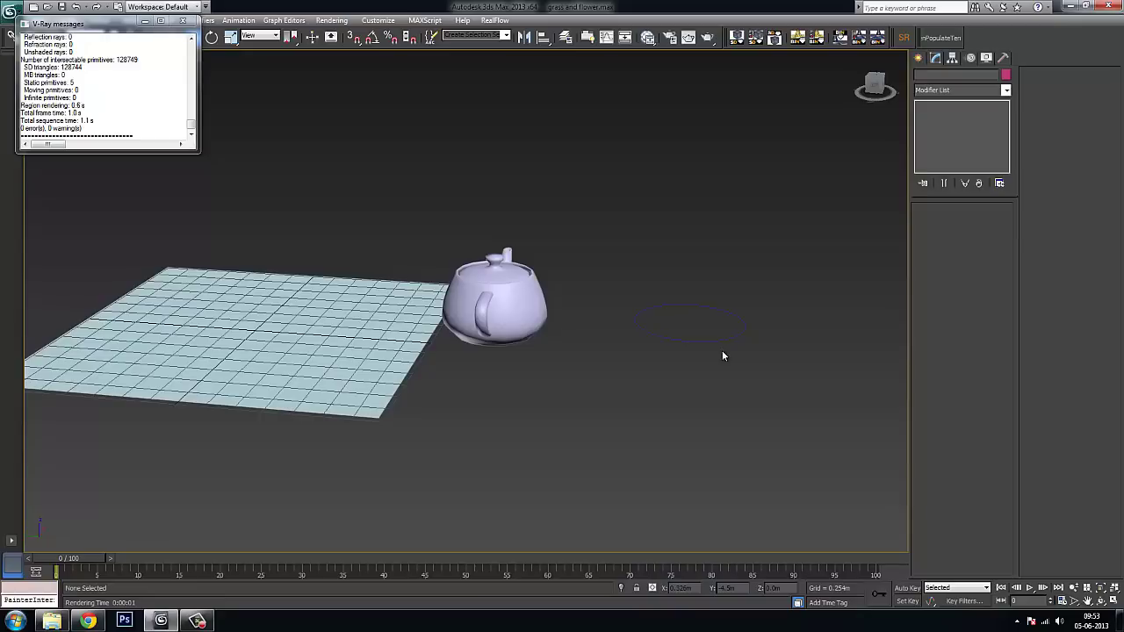
left_click(402, 383)
middle_click_drag(354, 371, 529, 309, "alt")
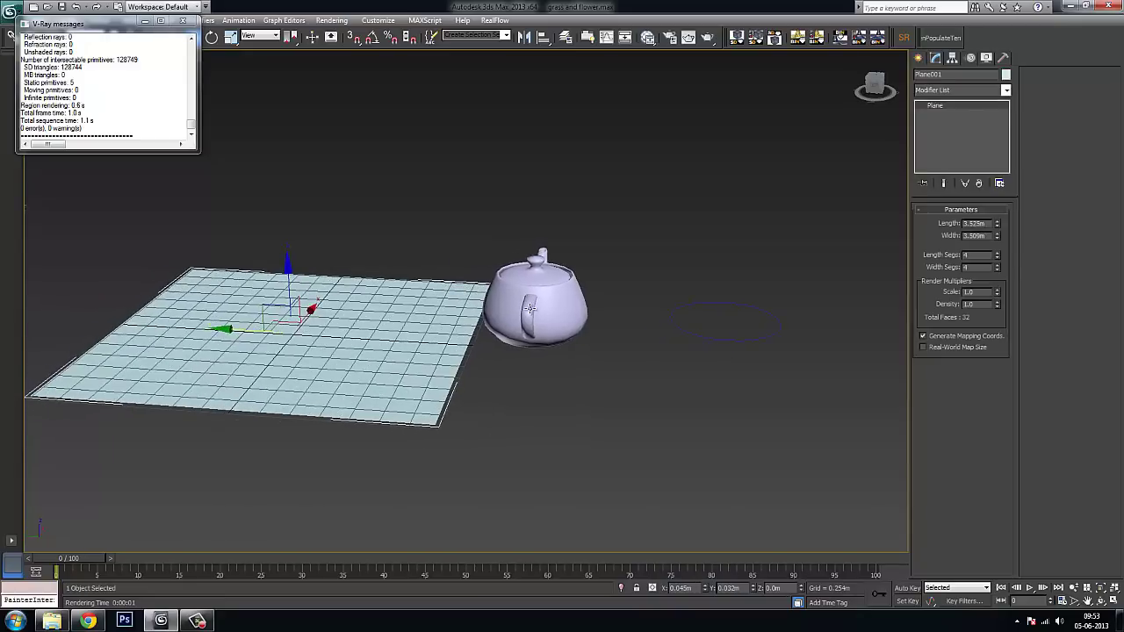
left_click(731, 342)
left_click(734, 334)
Select the plane and choose MultiScatter as the geometry category for object creation
middle_click_drag(594, 418, 667, 445)
scroll(643, 421, "down", 3)
left_click(526, 346)
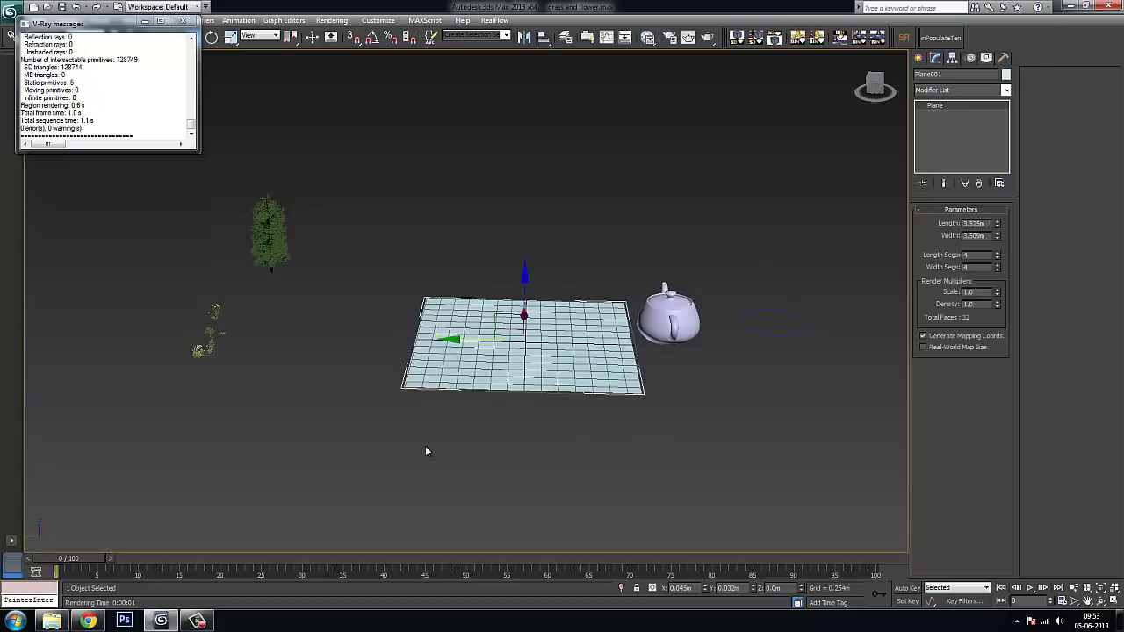
left_click(918, 57)
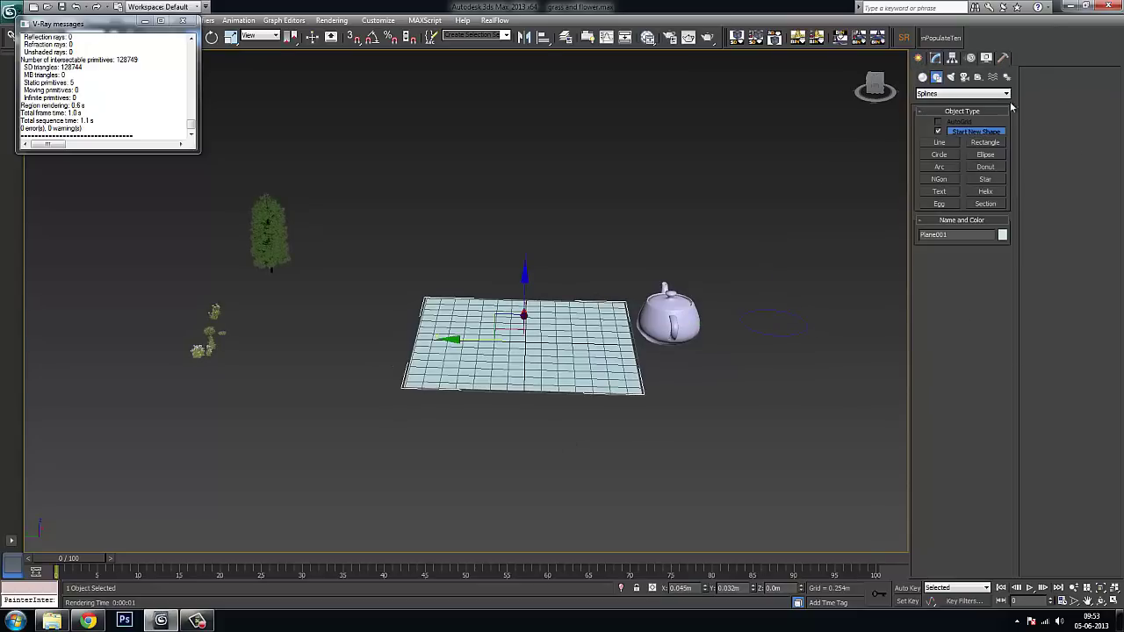
left_click(922, 76)
left_click(961, 93)
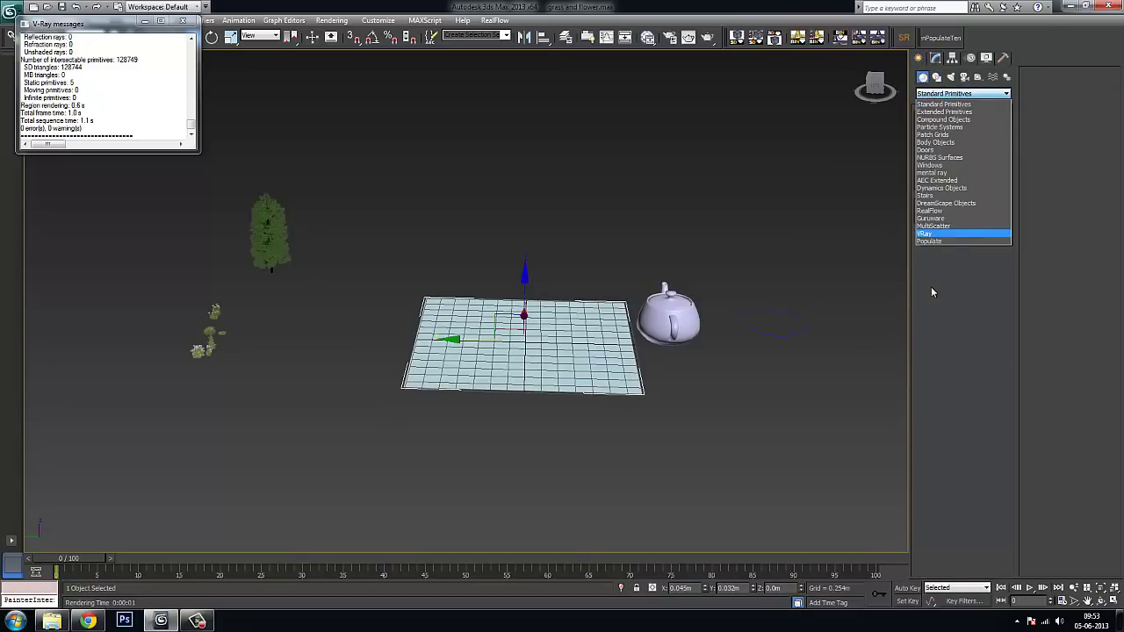
left_click(944, 103)
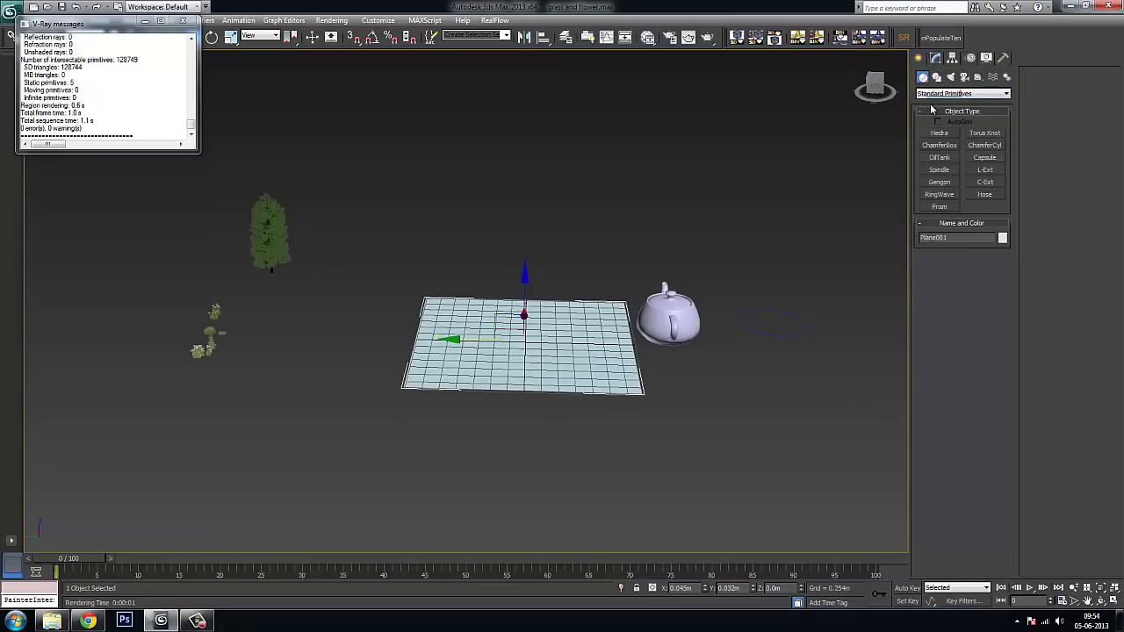
left_click(959, 93)
left_click(951, 226)
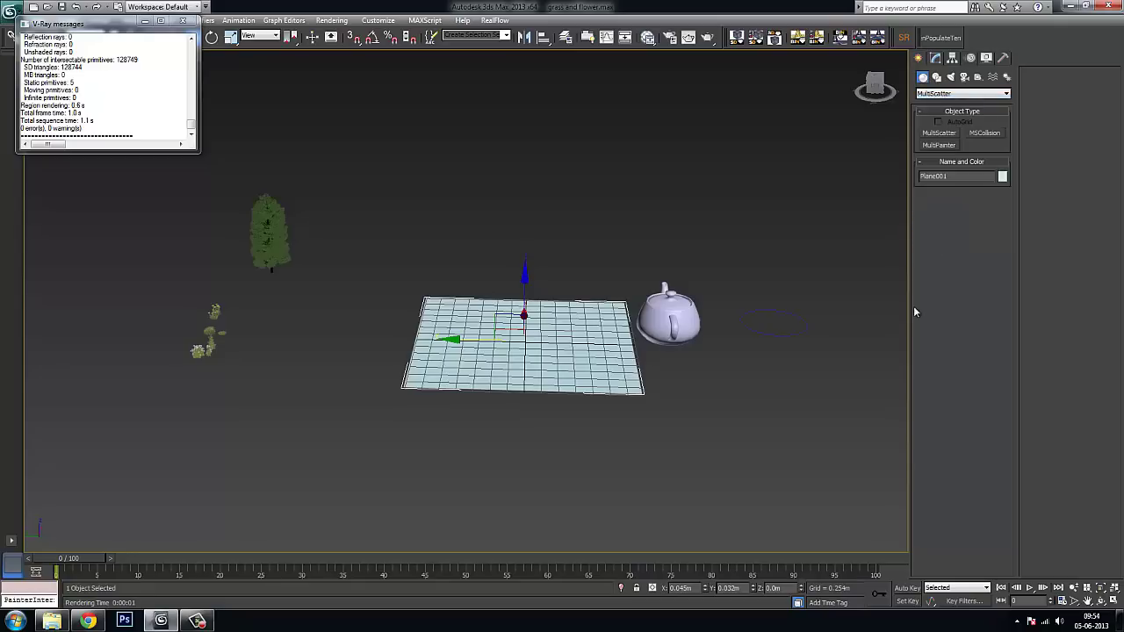
Create a MultiScatter object behind the selected plane and move the V-Ray messages window off the toolbar
left_click(938, 132)
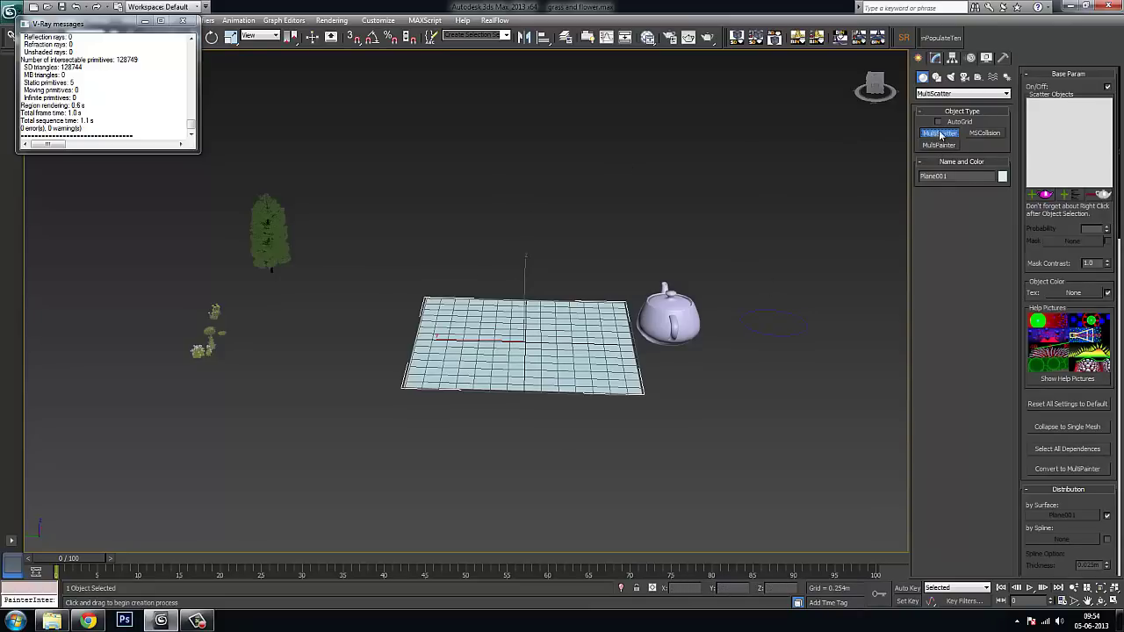
left_click_drag(384, 271, 395, 269)
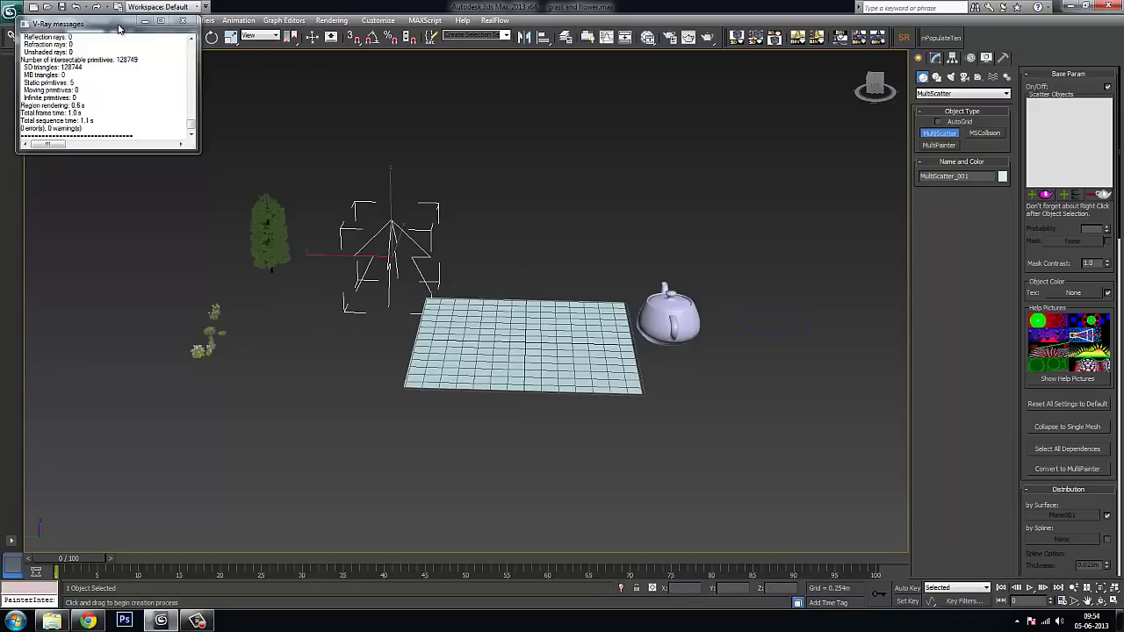
left_click_drag(119, 29, 102, 100)
left_click(191, 37)
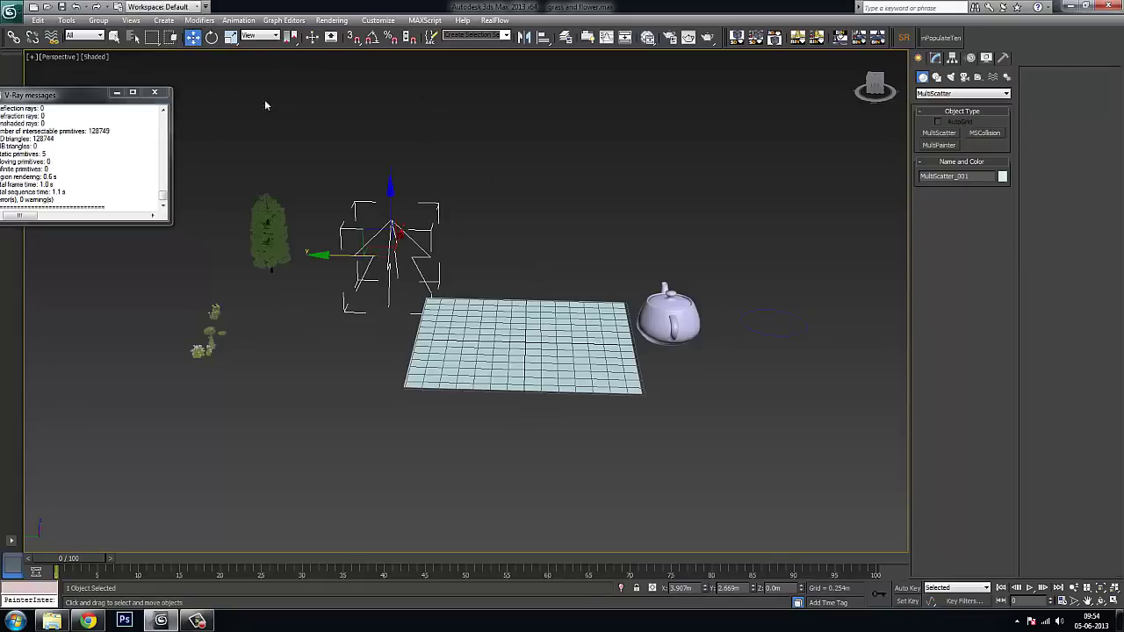
Move the MultiScatter object farther back from the plane and show its modifiable parameters
left_click(934, 59)
left_click(333, 270)
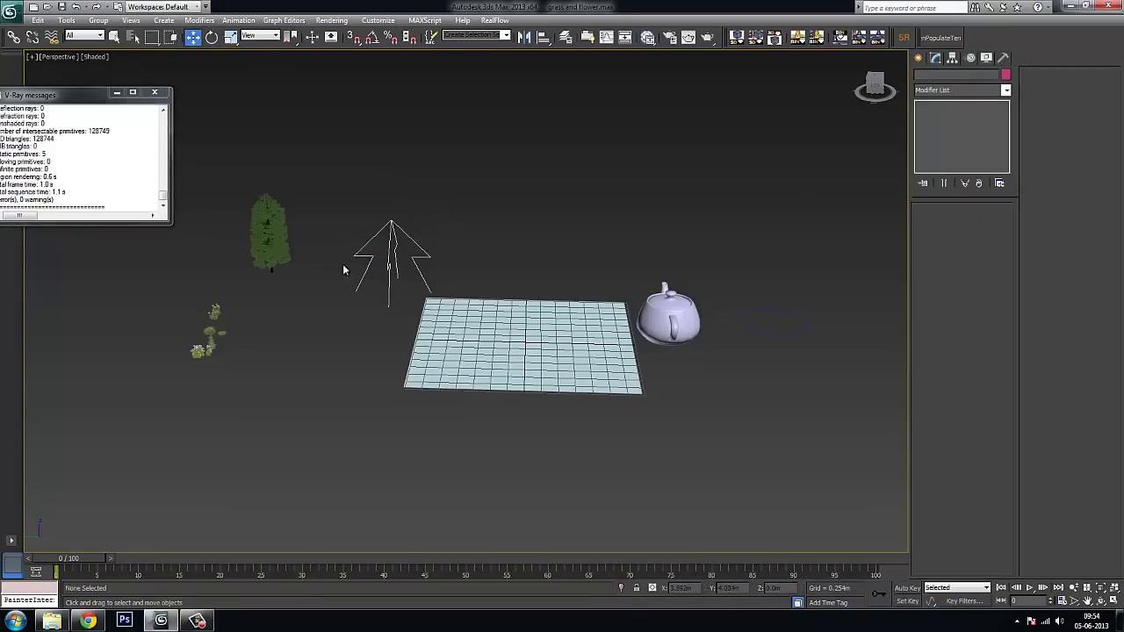
left_click_drag(387, 255, 392, 169)
left_click(289, 332)
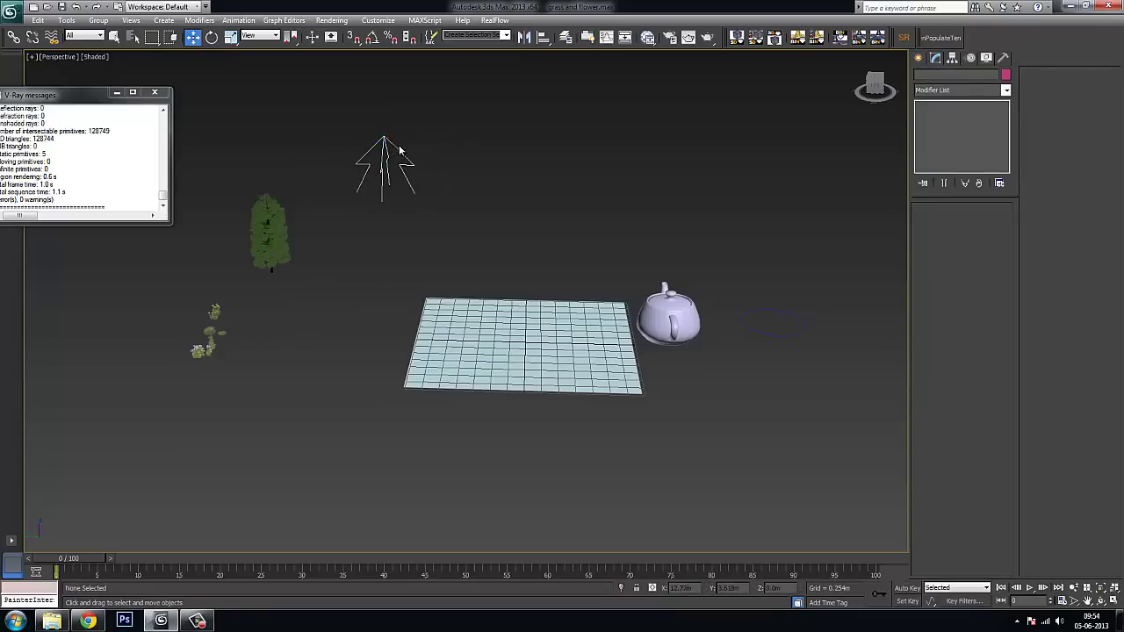
left_click(397, 151)
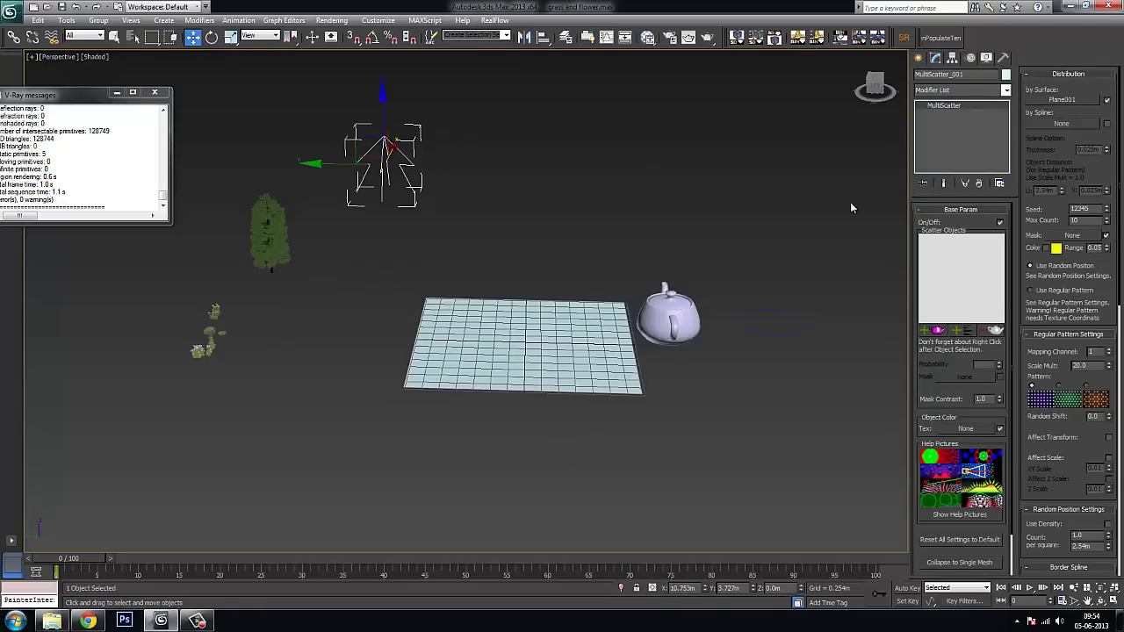
Try the teapot as the MultiScatter's distribution surface, and set the surface back to Plane001
left_click(1080, 102)
left_click(674, 320)
left_click(1066, 102)
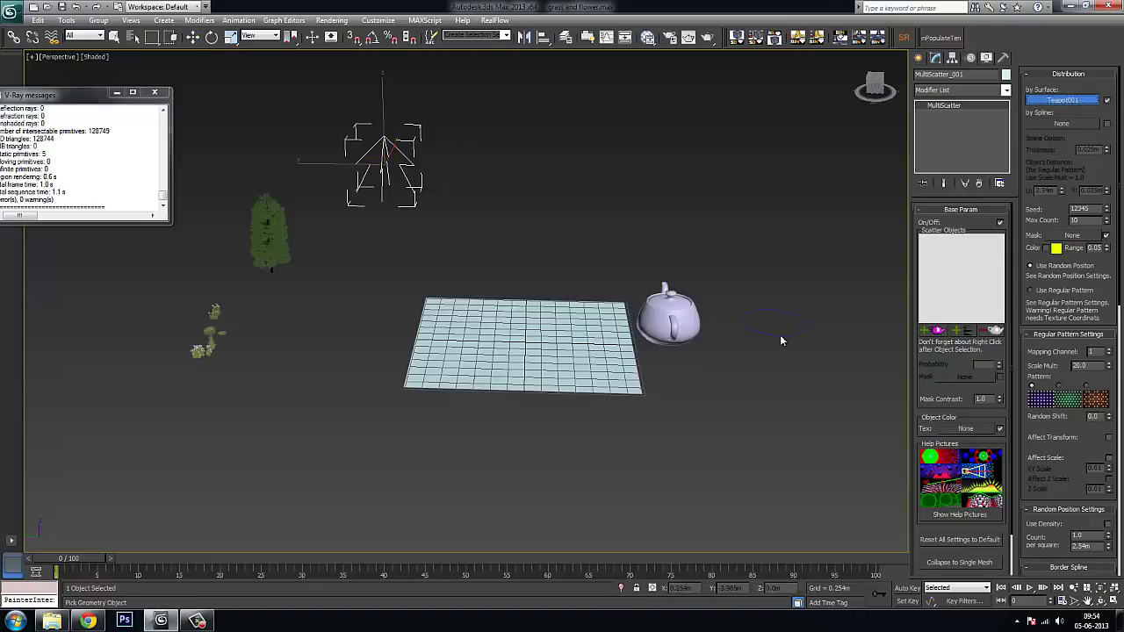
left_click(571, 362)
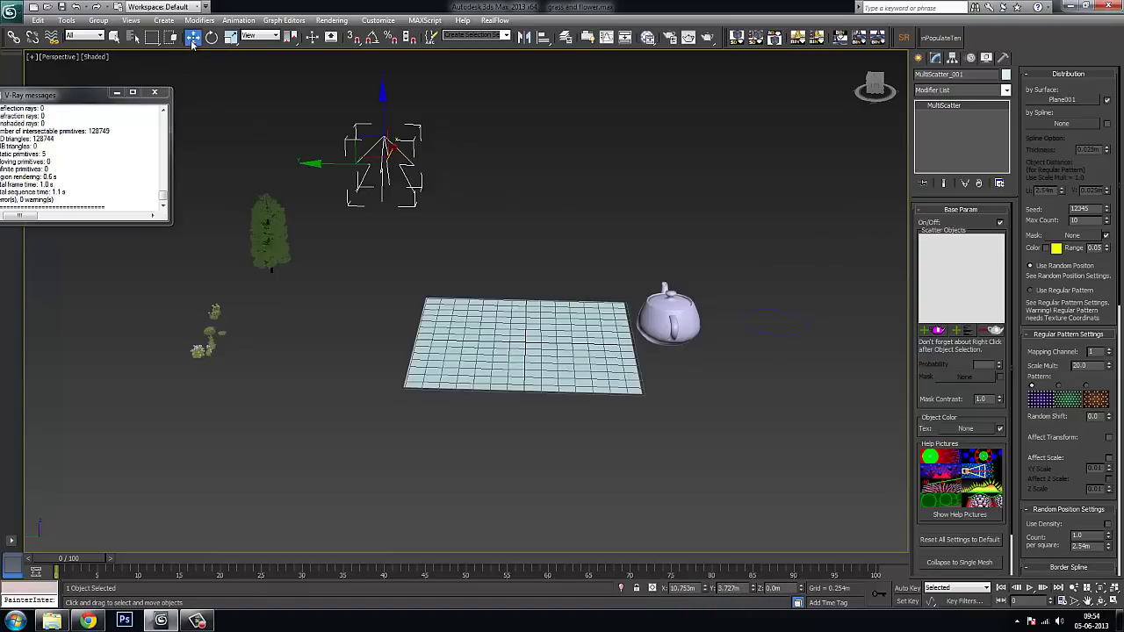
Add the lawn grass clump to the MultiScatter's scatter objects by picking it in the scene, and deselect the MultiScatter
left_click(386, 272)
middle_click_drag(339, 225, 376, 226)
left_click(421, 182)
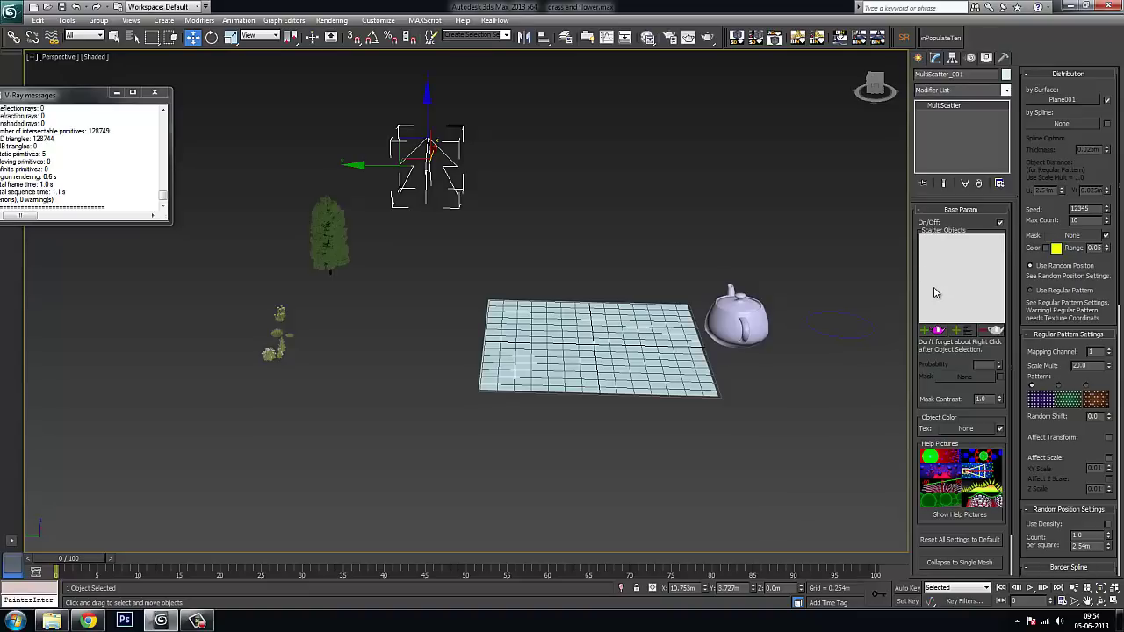
left_click(936, 332)
scroll(379, 383, "up", 5)
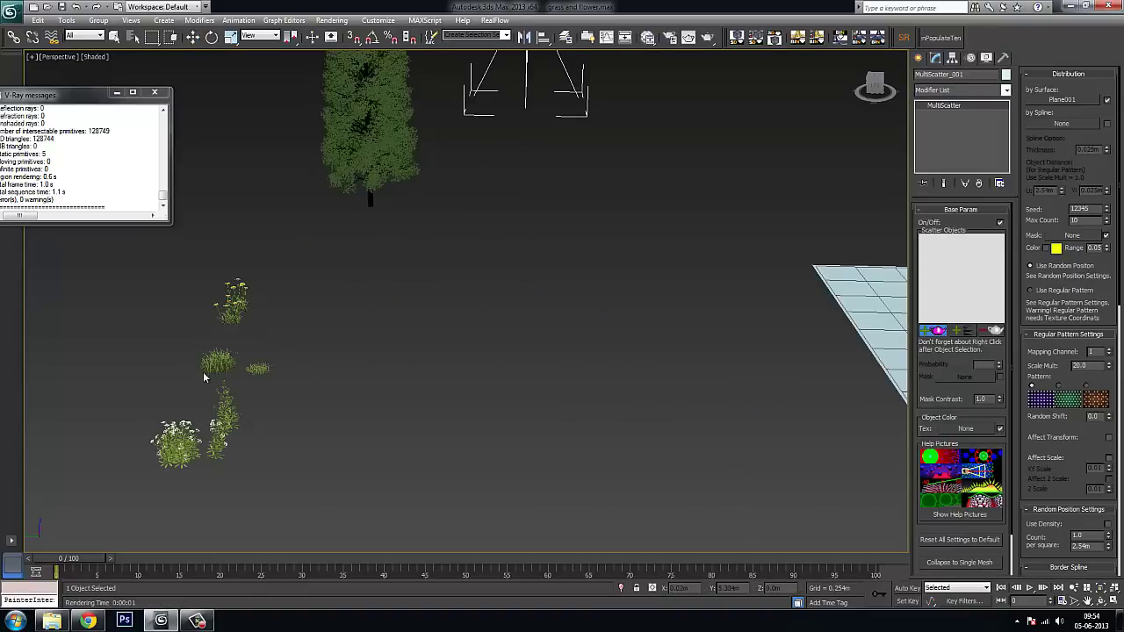
left_click(219, 362)
scroll(549, 387, "down", 10)
scroll(553, 395, "up", 4)
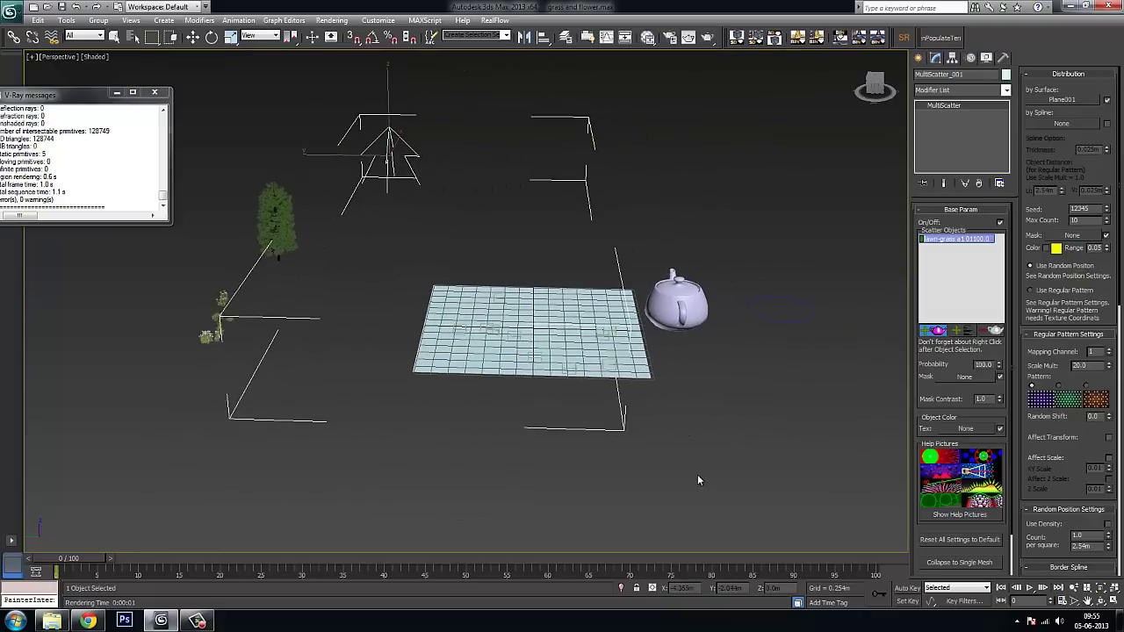
left_click(193, 36)
left_click(517, 437)
Render the perspective view of the whole scene and again as a close-up of the plane, closing each render
scroll(482, 422, "up", 6)
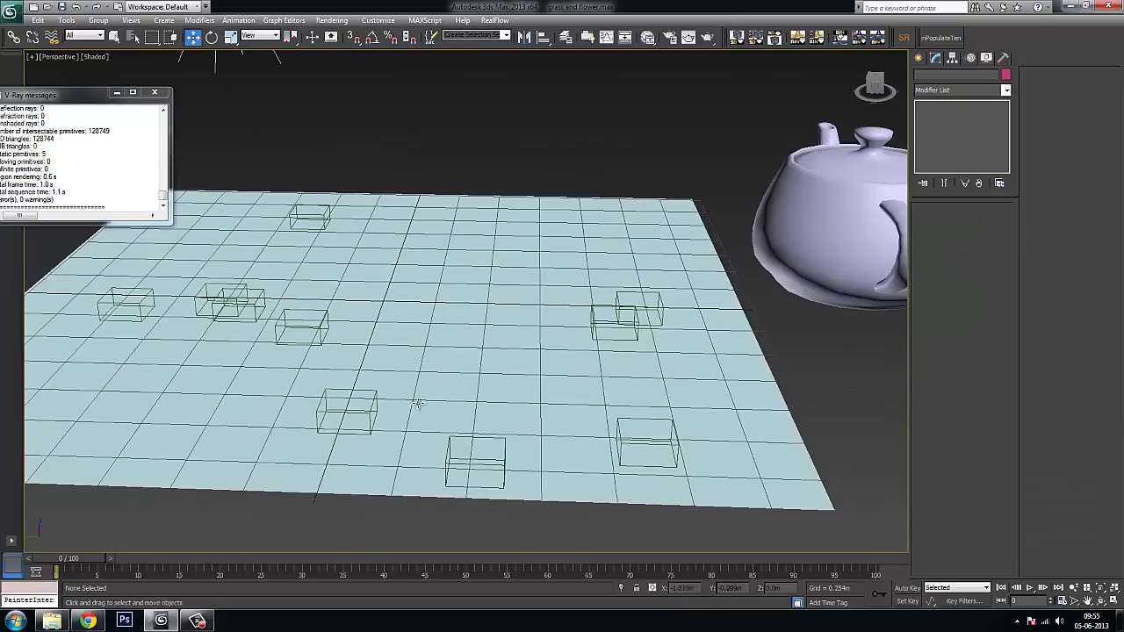
scroll(484, 406, "down", 5)
middle_click_drag(484, 408, 524, 455)
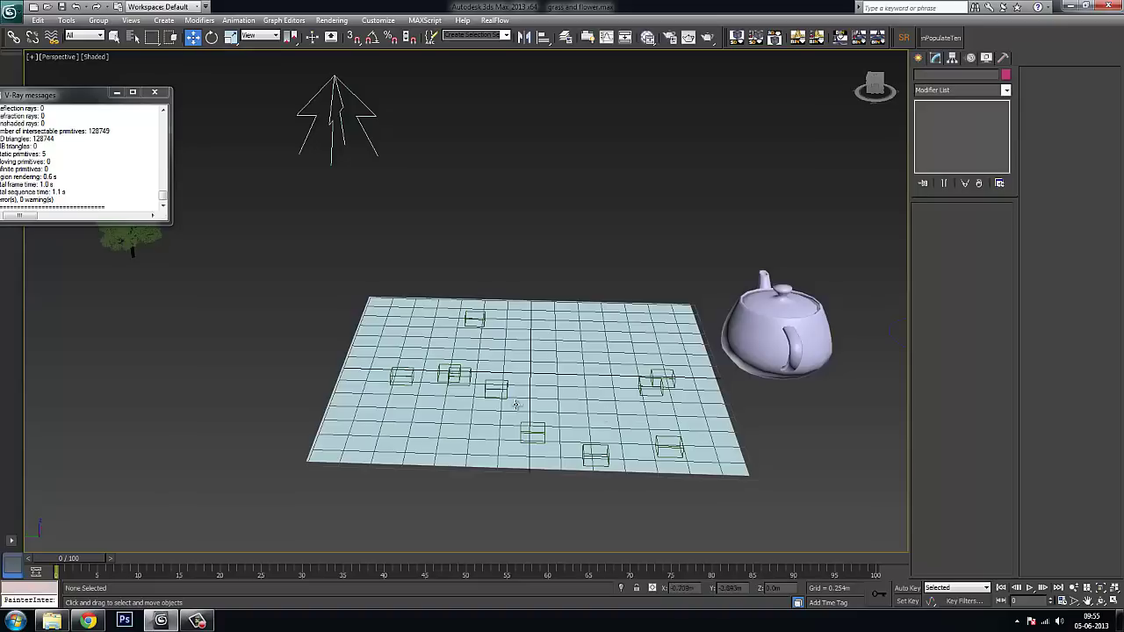
scroll(481, 359, "down", 5)
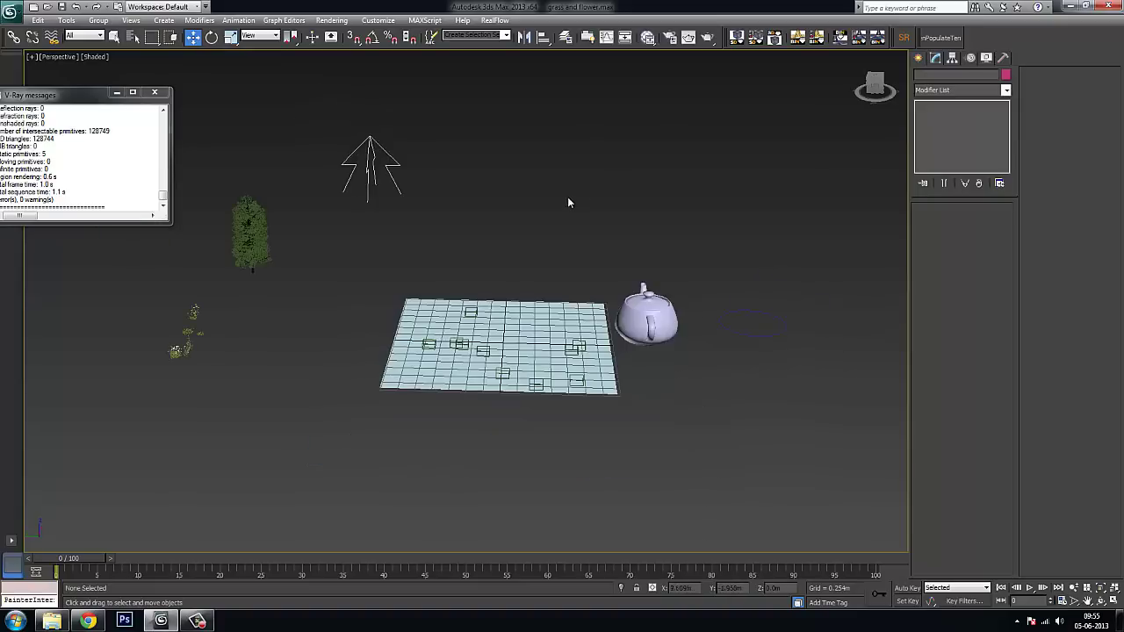
left_click(707, 38)
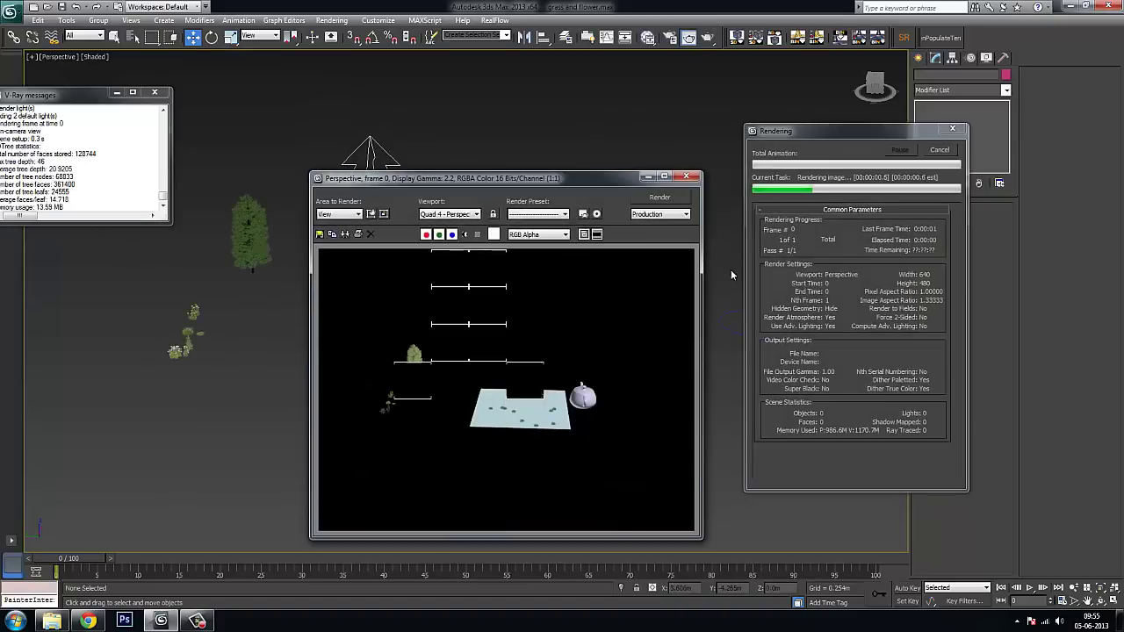
left_click(692, 175)
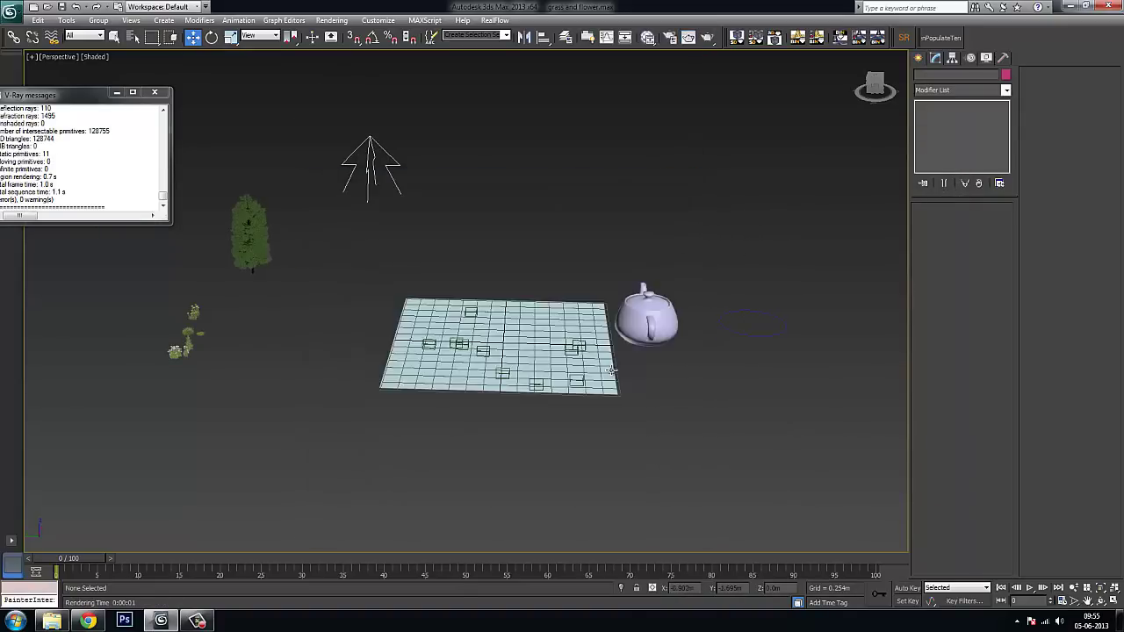
scroll(606, 389, "up", 6)
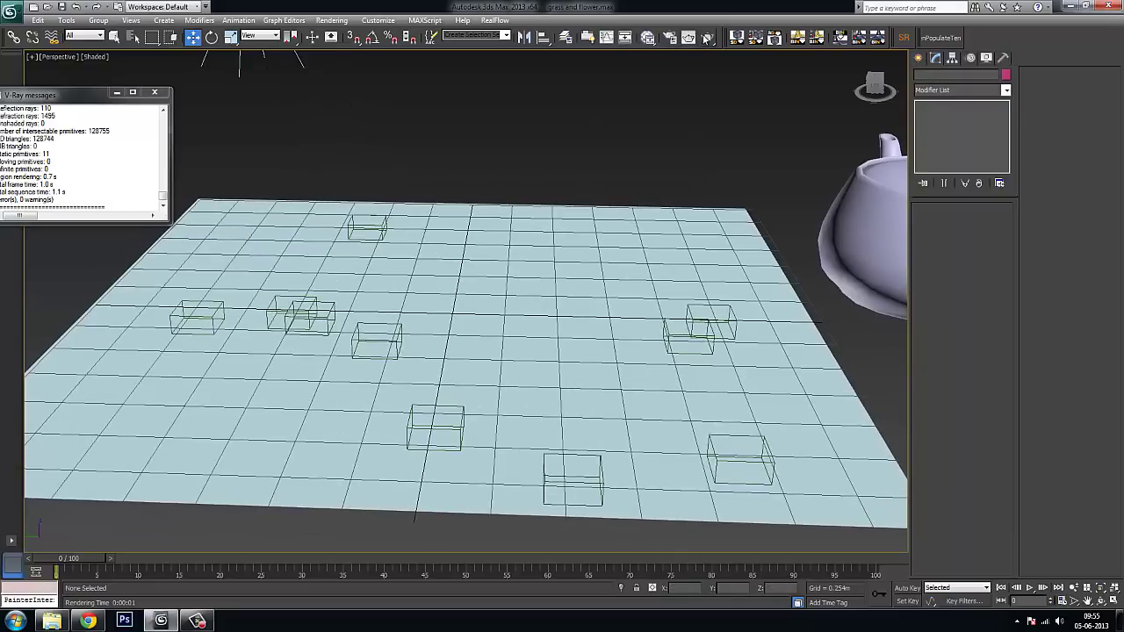
left_click(707, 38)
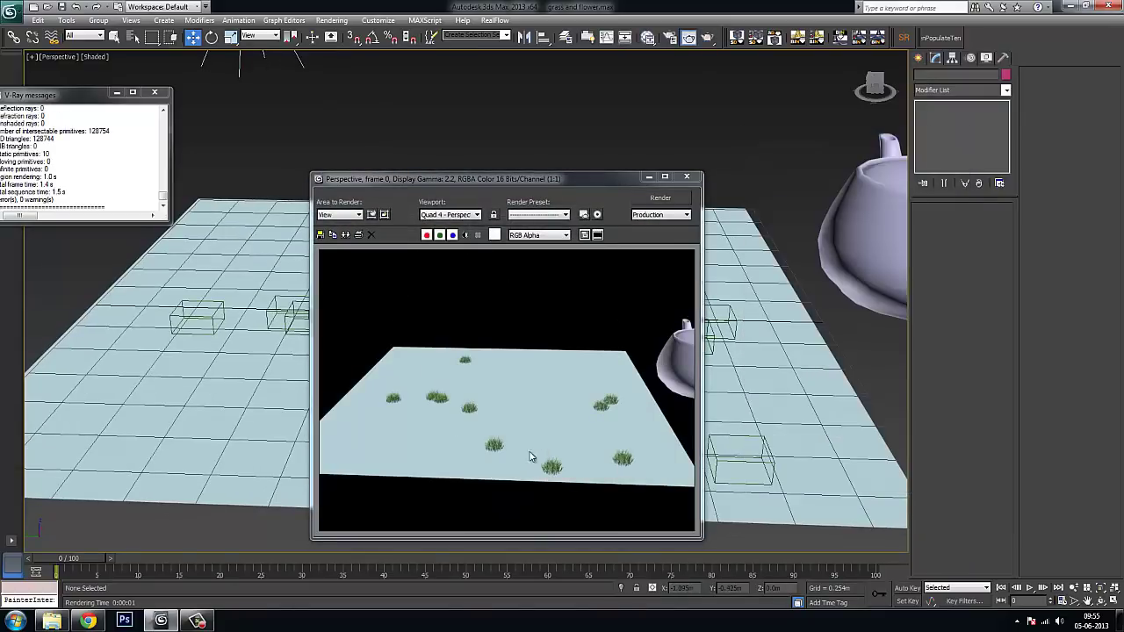
left_click(689, 176)
Delete the MultiScatter object, create a new one behind the plane with nothing selected, and show its modifiable parameters
scroll(407, 164, "down", 8)
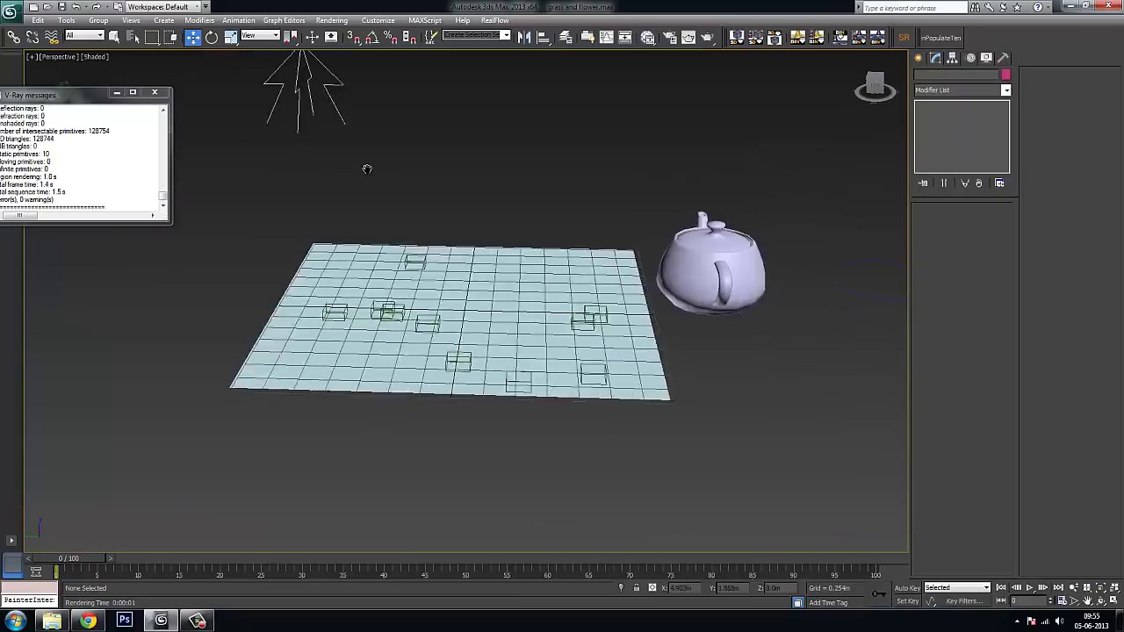
left_click(427, 209)
key("Delete")
left_click(918, 57)
left_click(937, 133)
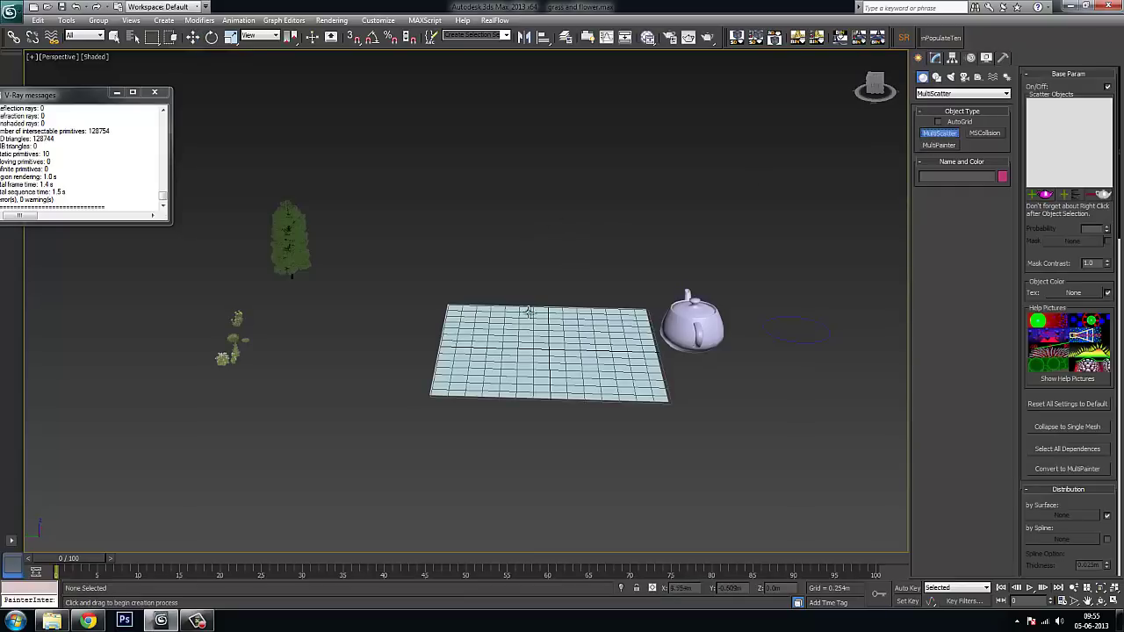
left_click_drag(406, 207, 296, 138)
key("w")
left_click(317, 313)
left_click(935, 57)
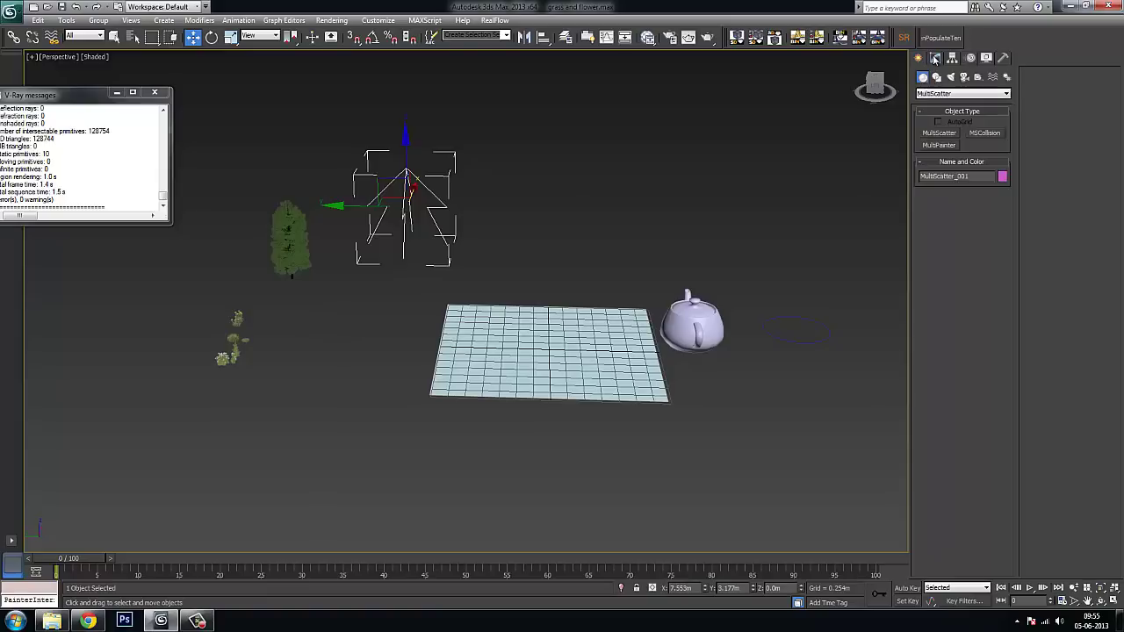
Set Plane001 as the new MultiScatter's distribution surface, add the lawn grass clump to its scatter objects, and deselect it
left_click(1064, 101)
left_click(529, 351)
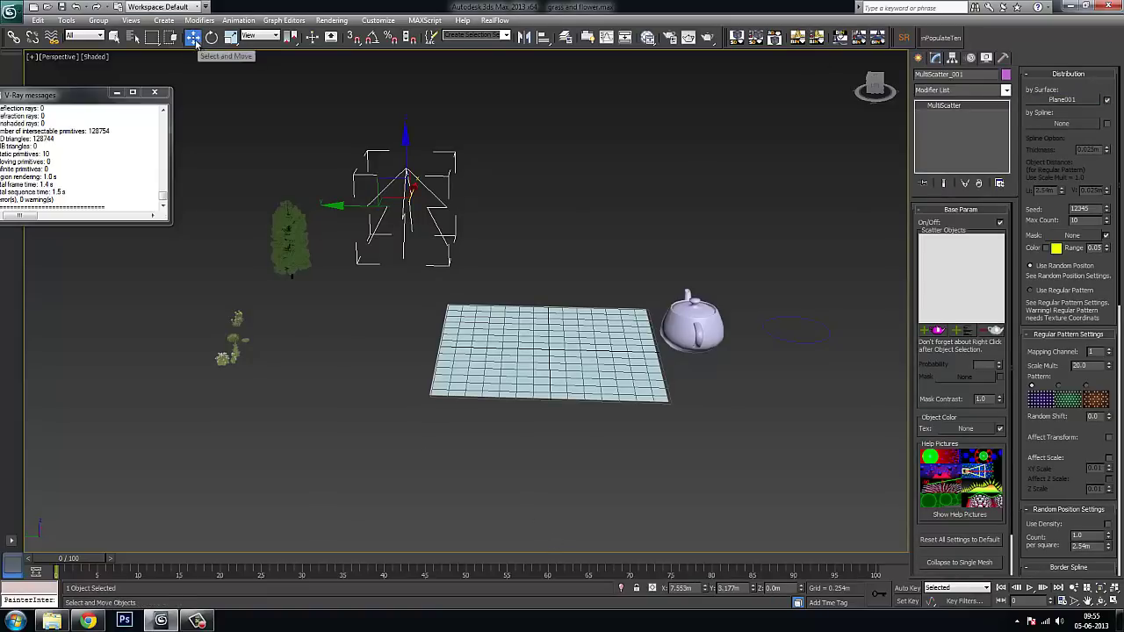
left_click(935, 331)
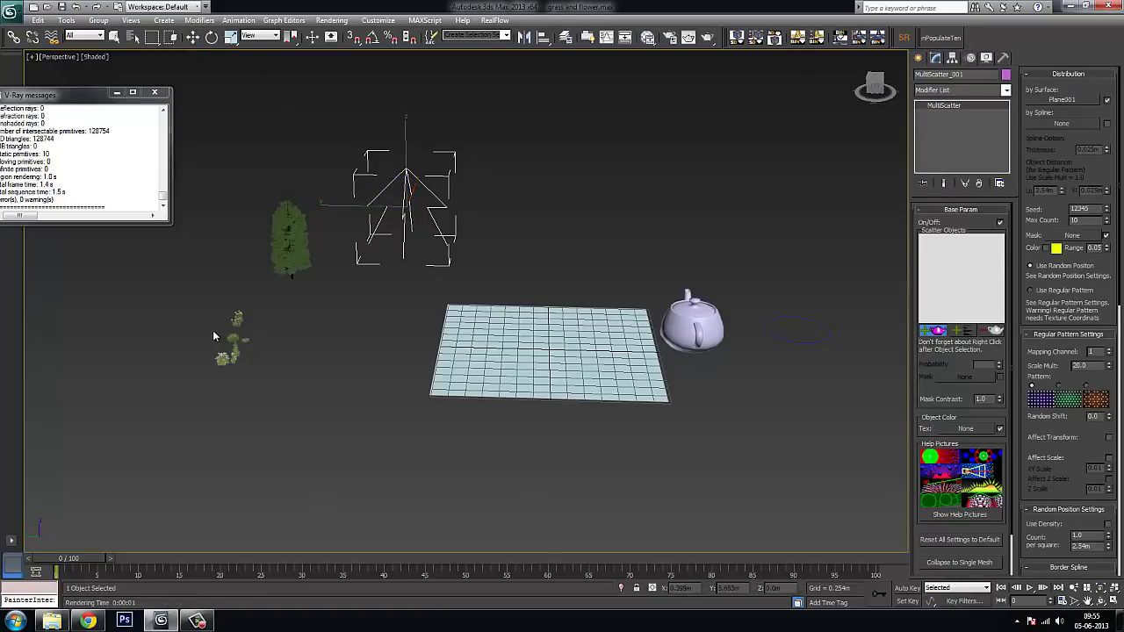
left_click(231, 339)
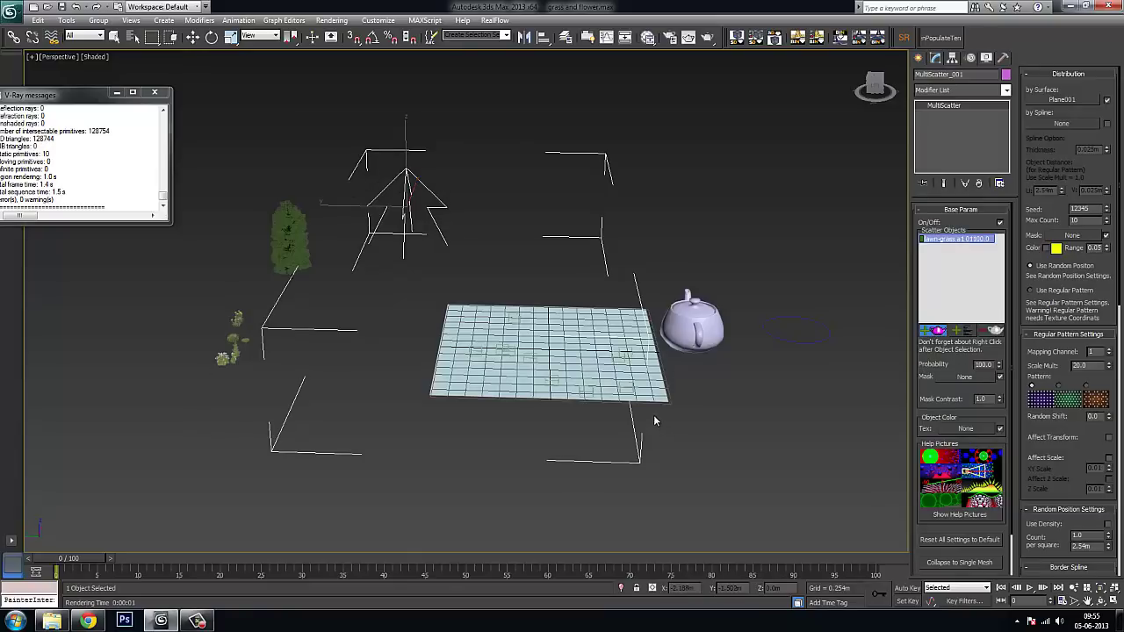
left_click(193, 37)
left_click(706, 434)
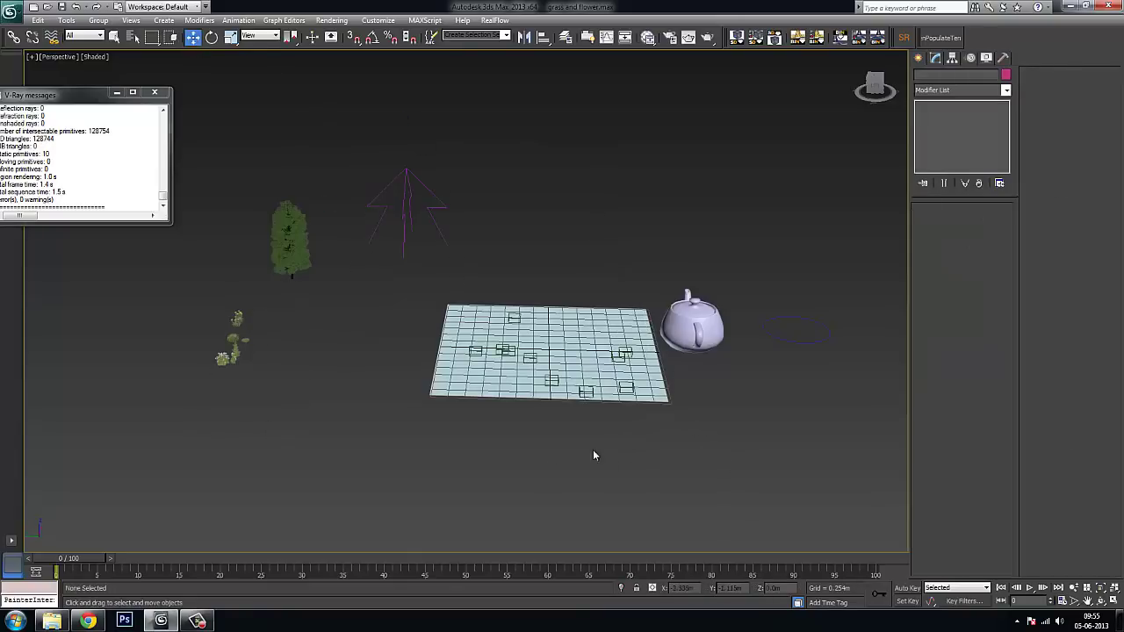
Set the MultiScatter's Max Count to 1500 and deselect the object
left_click(405, 176)
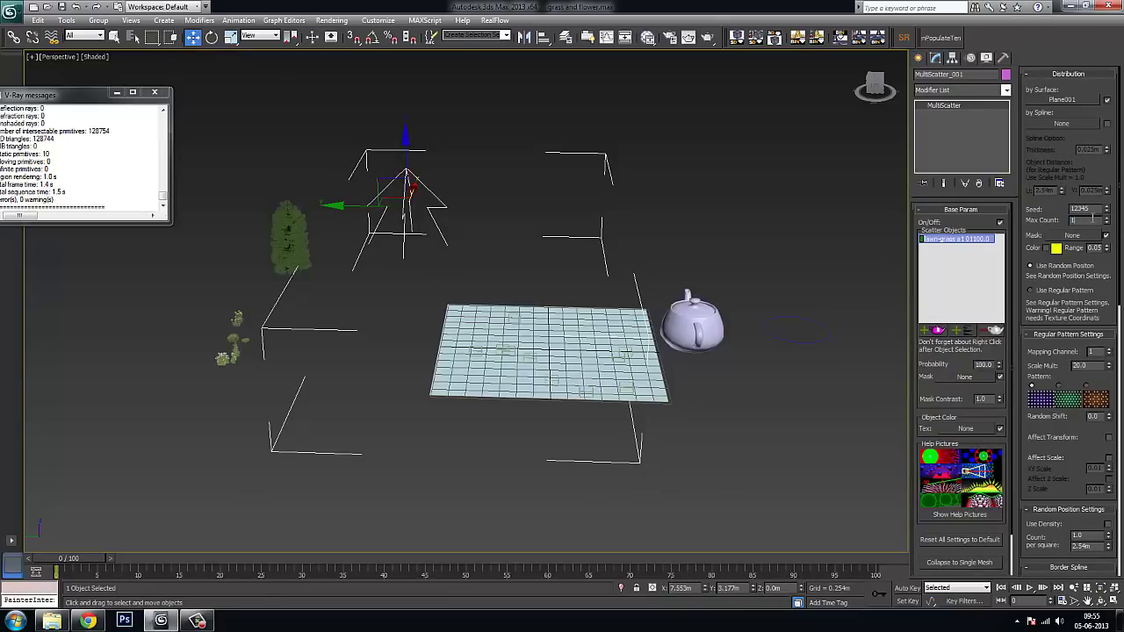
key("Return")
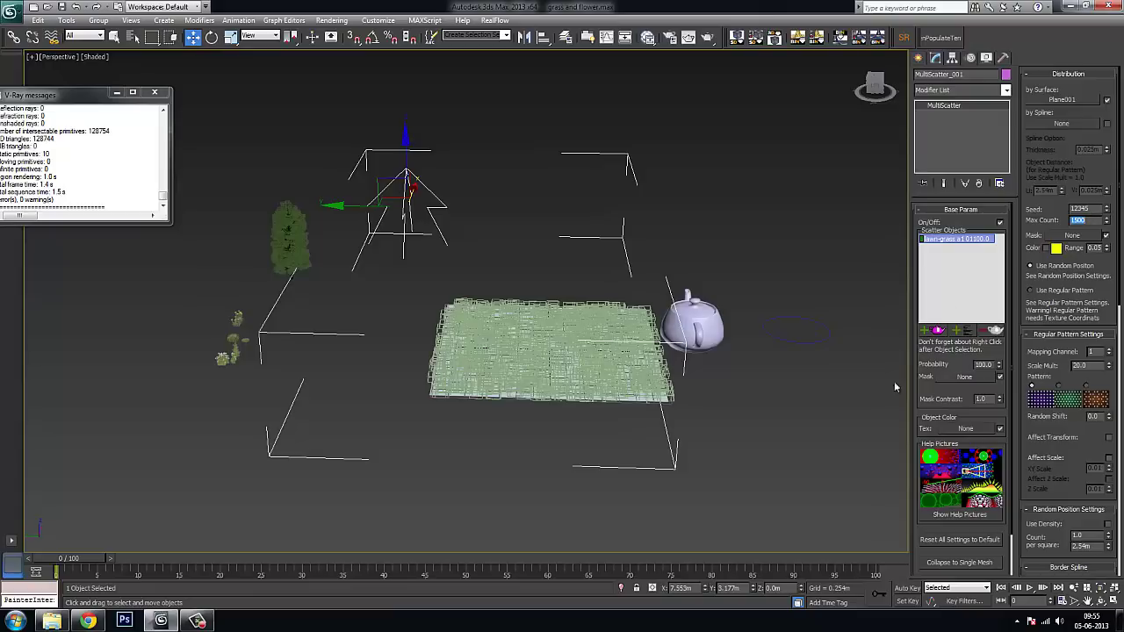
left_click(678, 445)
Render a close-up of the grass-covered plane in the perspective view, and close the render
scroll(678, 443, "up", 3)
middle_click_drag(678, 443, 649, 445)
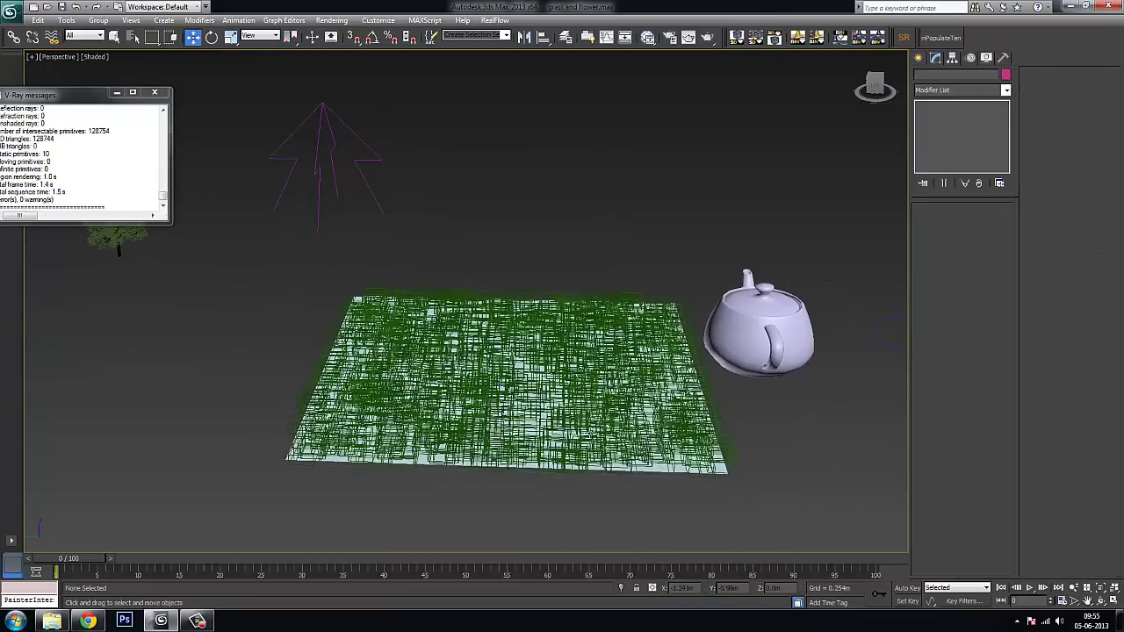
scroll(541, 331, "up", 3)
scroll(672, 308, "down", 3)
middle_click_drag(508, 361, 284, 409)
middle_click_drag(693, 451, 473, 428)
scroll(527, 440, "up", 3)
middle_click_drag(604, 444, 552, 391)
left_click(707, 37)
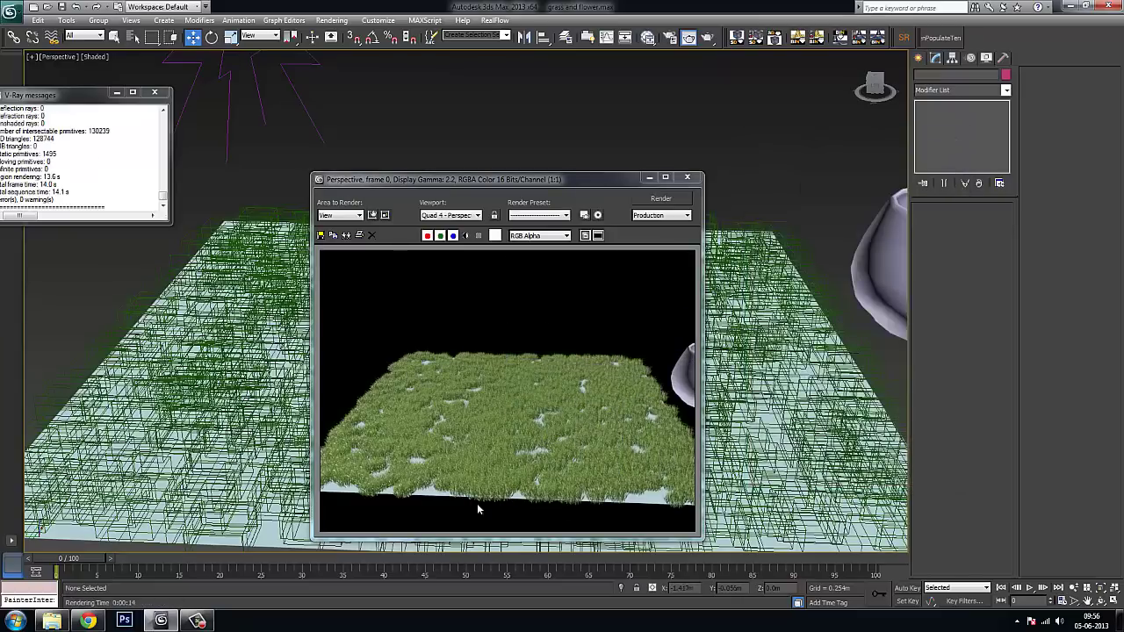
left_click(687, 177)
Set the MultiScatter's Max Count to 2000
scroll(224, 233, "down", 5)
middle_click_drag(223, 232, 364, 222)
left_click(454, 141)
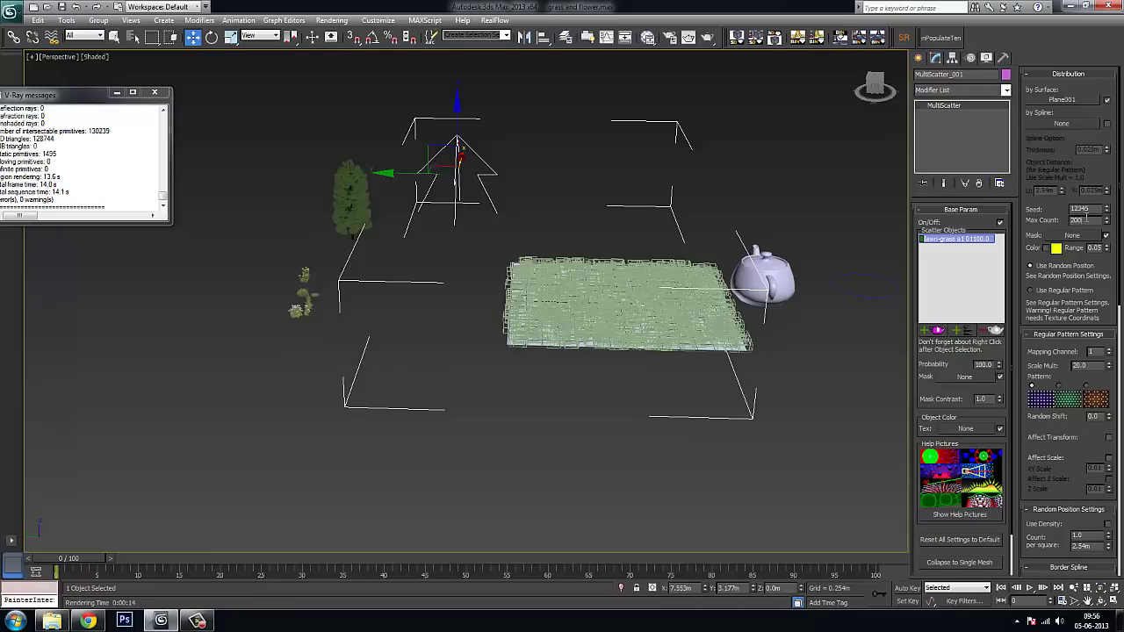
Render the perspective view to check the denser grass on the plane, and close the render
scroll(615, 451, "up", 3)
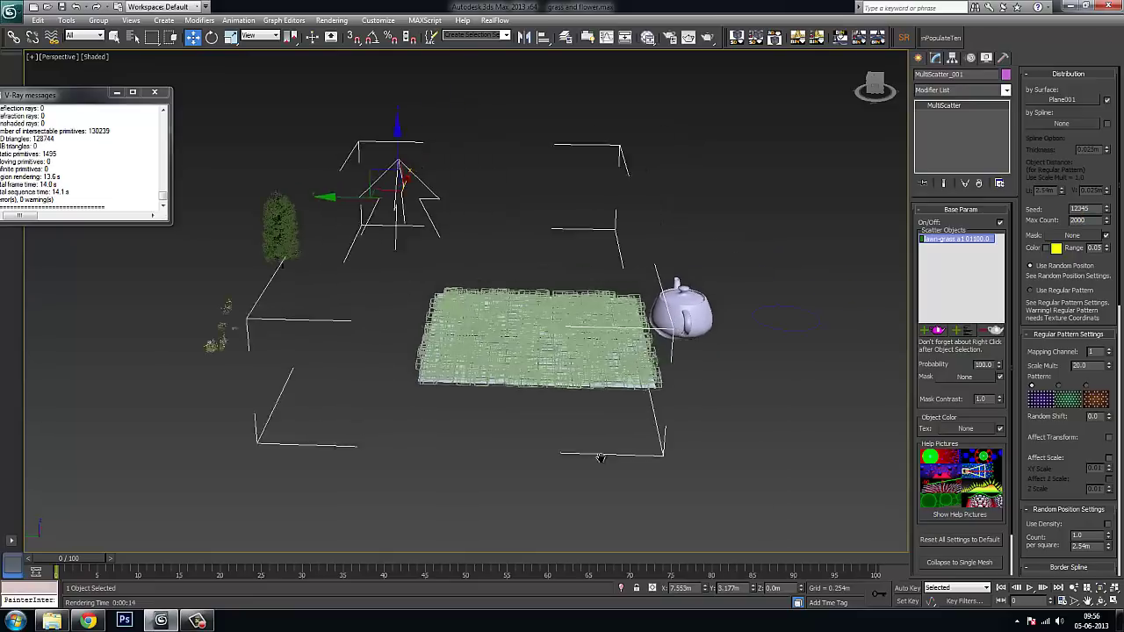
left_click(688, 37)
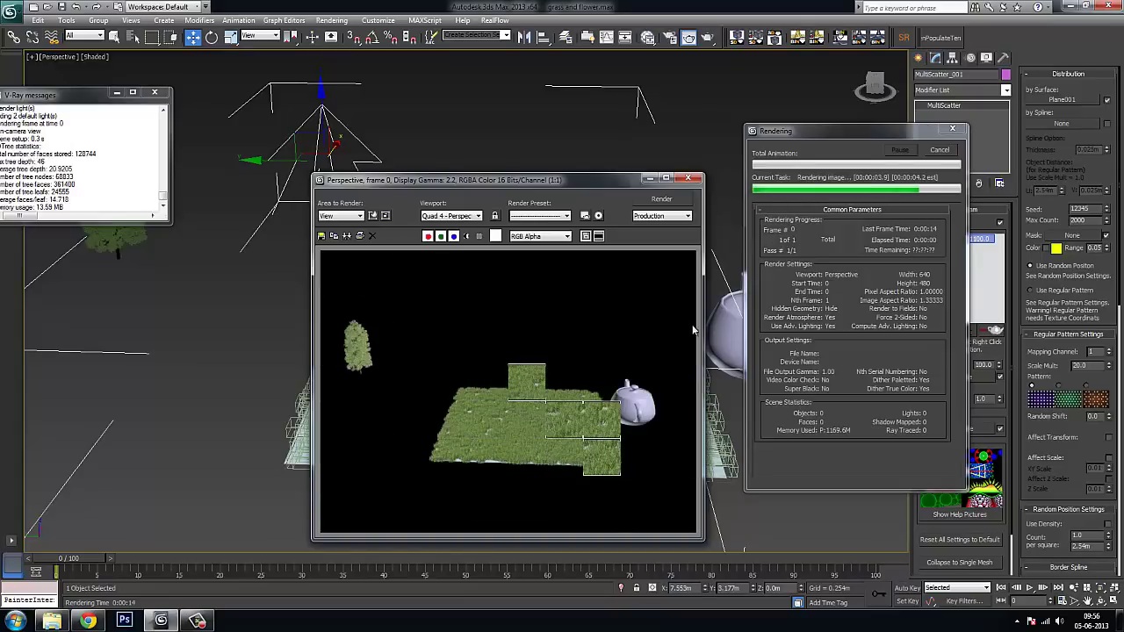
left_click(688, 179)
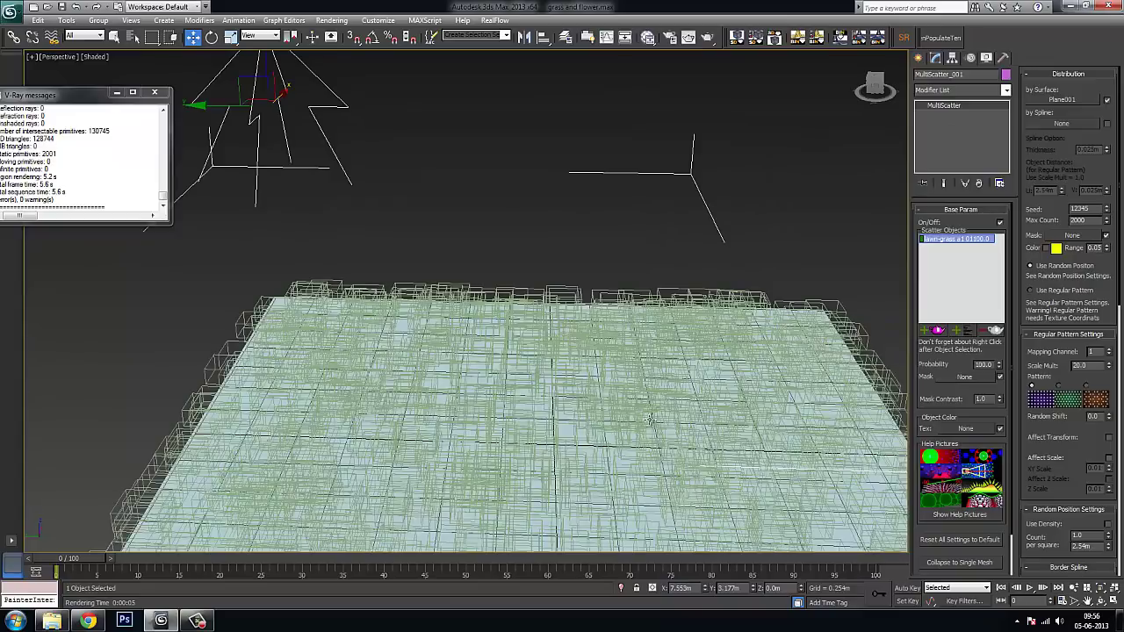
Add the yellow common flower clump to the MultiScatter's scatter objects by picking it in the scene, and leave picking mode
scroll(649, 420, "down", 2)
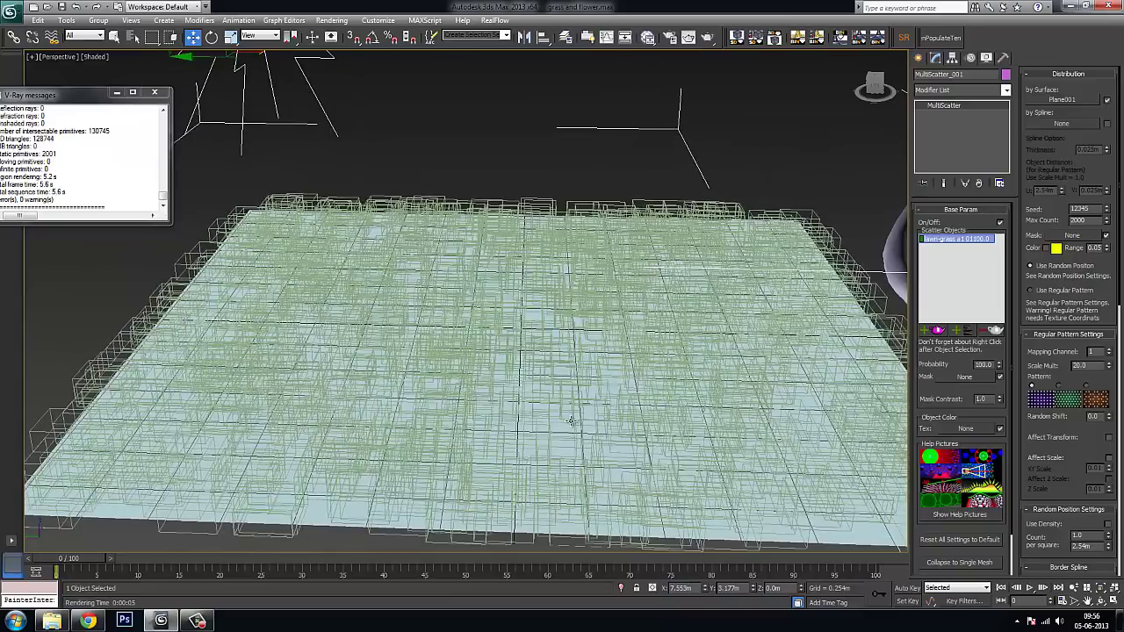
scroll(571, 419, "down", 4)
middle_click_drag(378, 351, 470, 339)
scroll(355, 330, "up", 3)
middle_click_drag(255, 328, 500, 268)
scroll(433, 343, "up", 4)
middle_click_drag(653, 293, 581, 347)
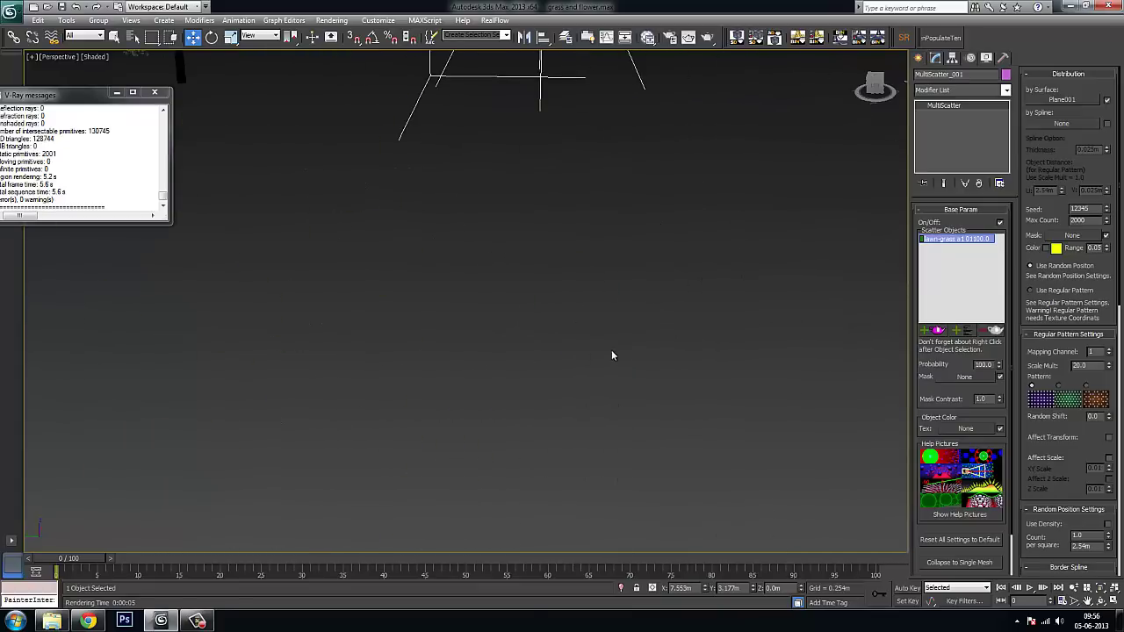
scroll(582, 347, "down", 5)
middle_click_drag(687, 376, 511, 374)
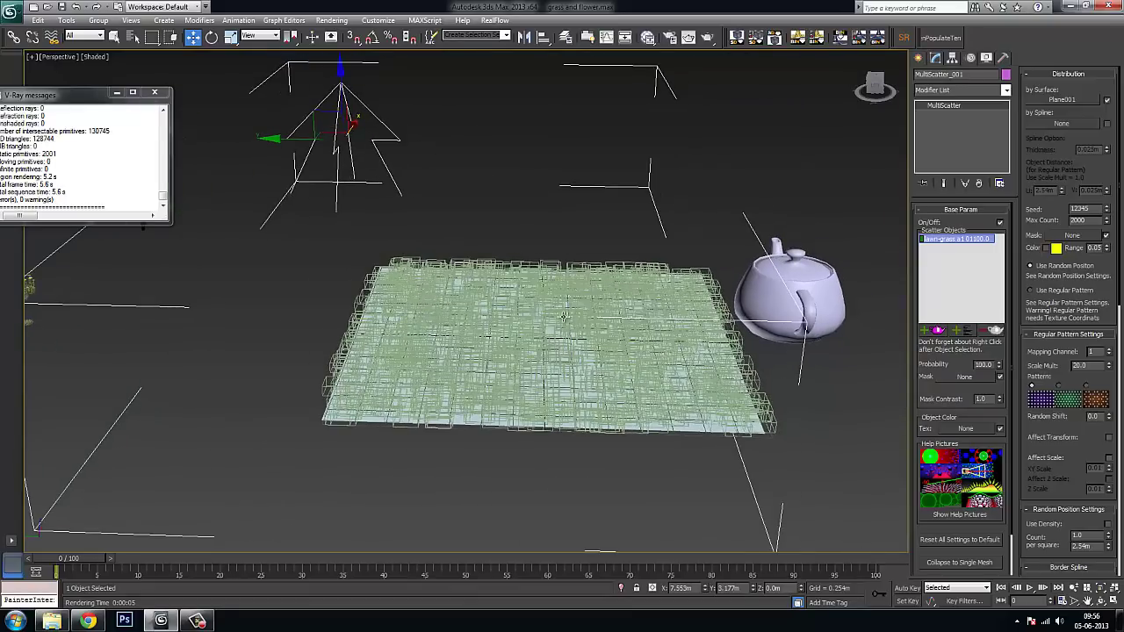
middle_click_drag(595, 360, 788, 379)
middle_click_drag(522, 355, 599, 374)
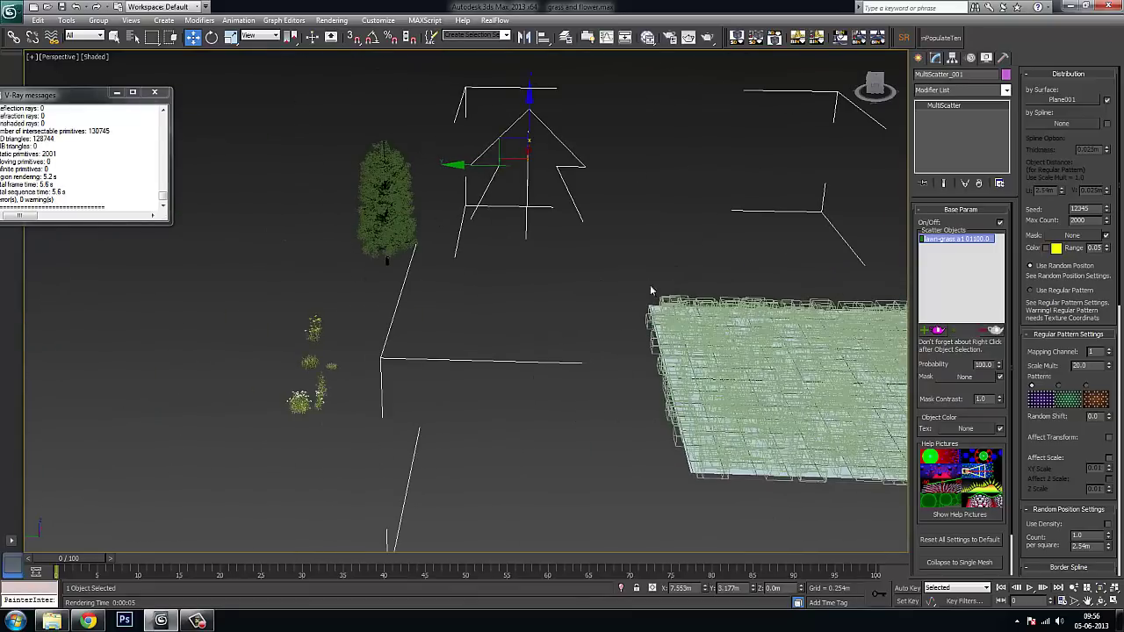
scroll(331, 301, "up", 3)
key("shift+z")
key("shift+z")
key("shift+z")
key("shift+z")
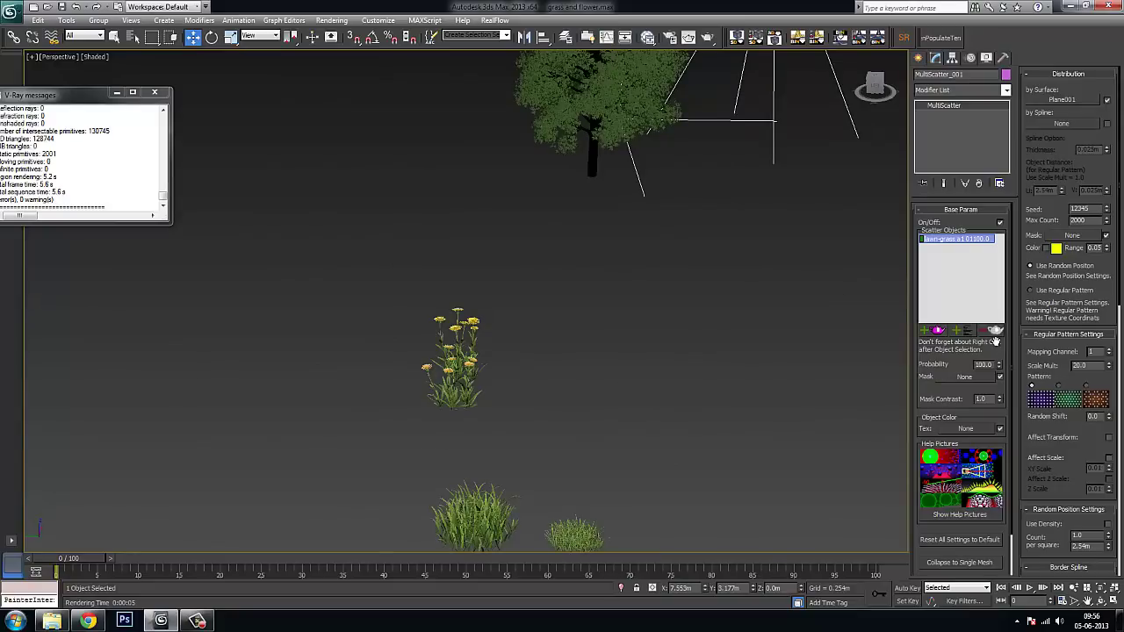
left_click(938, 331)
left_click(465, 381)
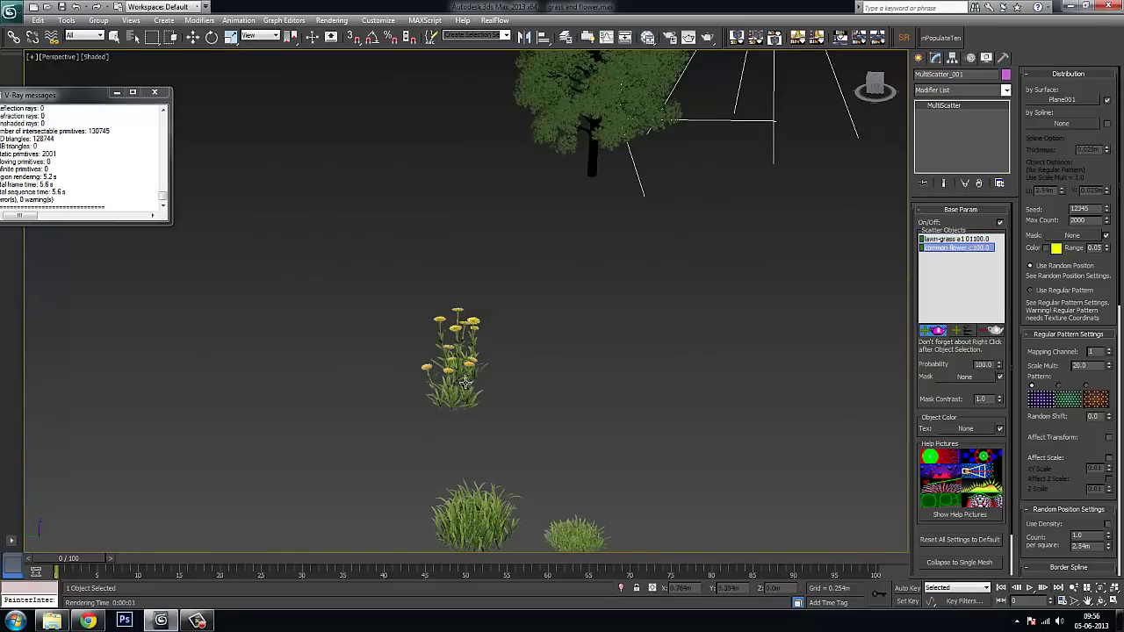
key("shift+z")
key("shift+z")
key("shift+z")
key("shift+z")
key("shift+z")
key("shift+z")
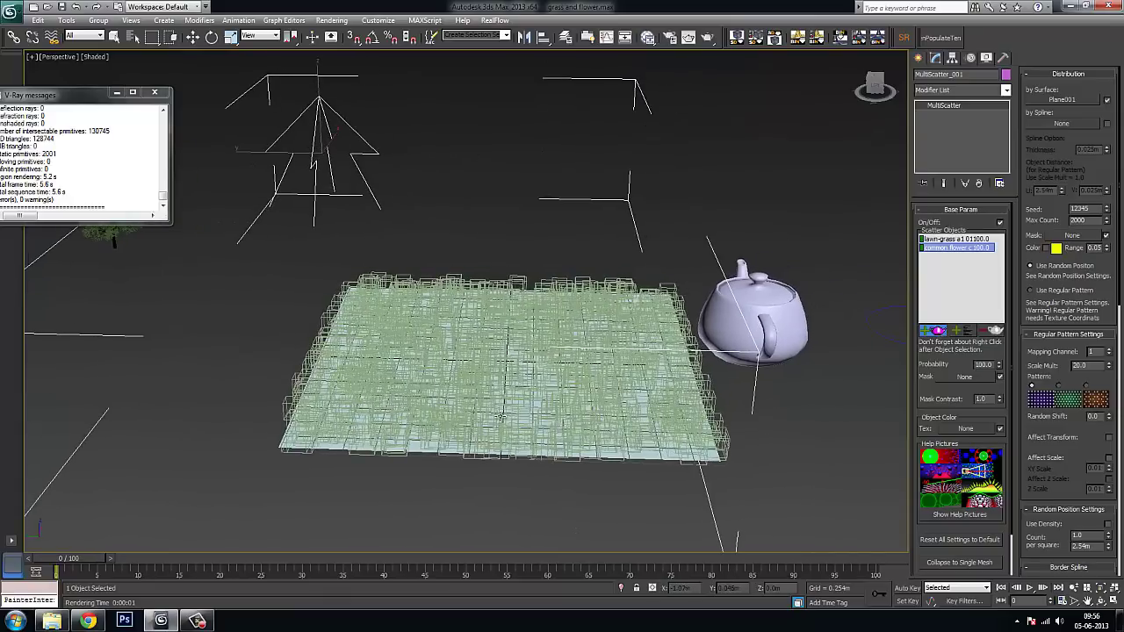
key("shift+z")
key("shift+z")
key("shift+z")
key("shift+z")
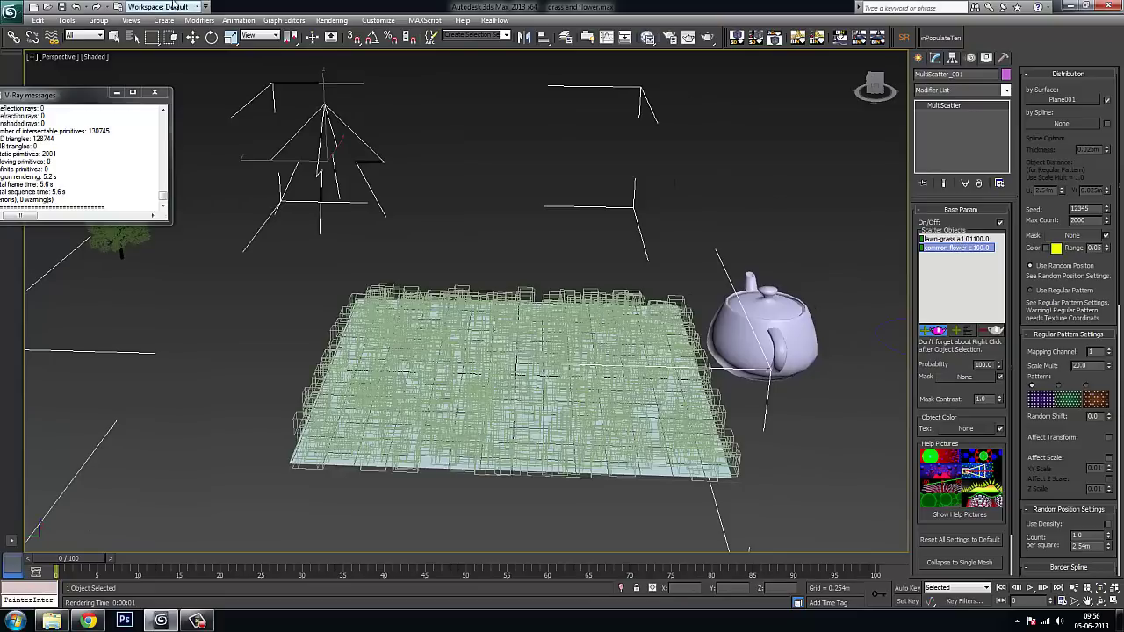
key("w")
Check the lawn grass and common flower entries among the scatter objects, and render a close-up of the plane, closing the render
left_click(949, 238)
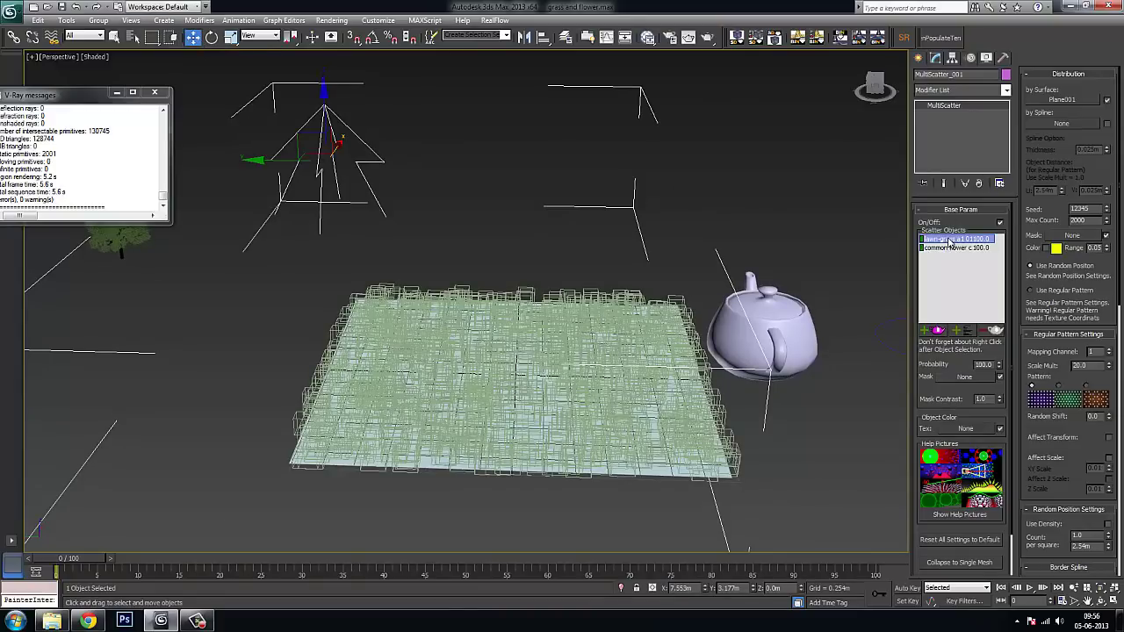
left_click(957, 248)
scroll(553, 379, "up", 4)
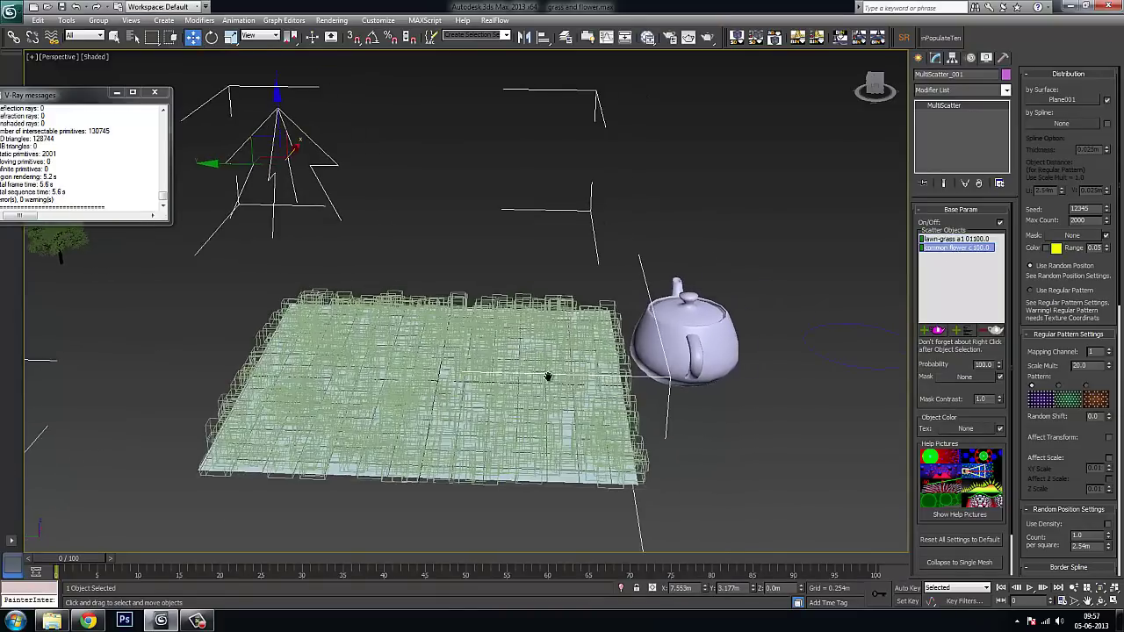
middle_click_drag(557, 382, 566, 355, "alt")
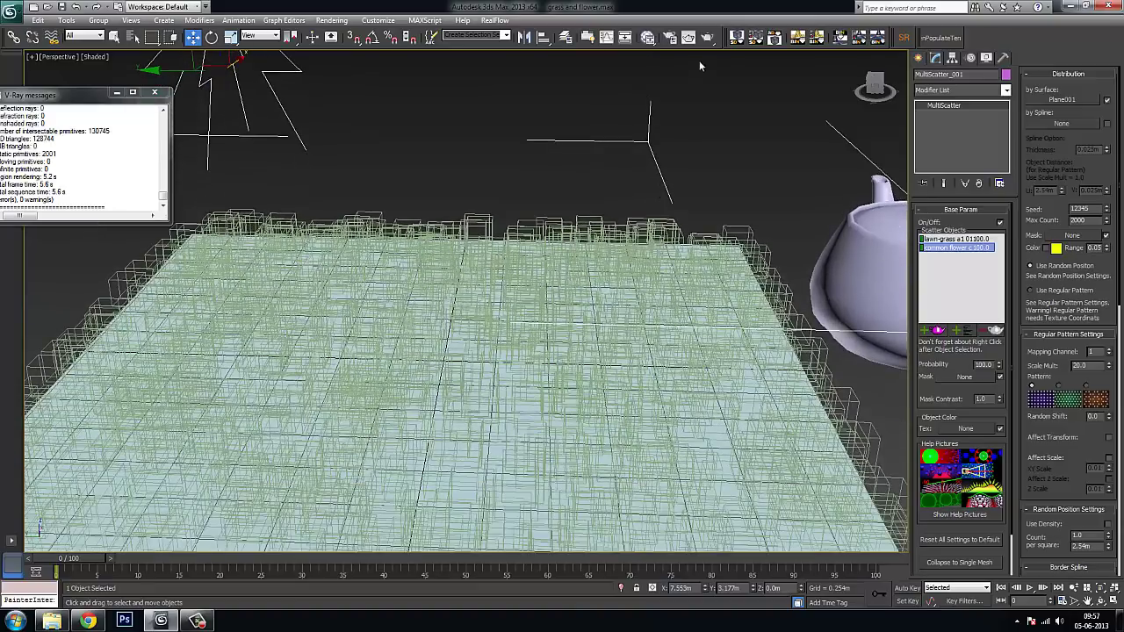
left_click(688, 37)
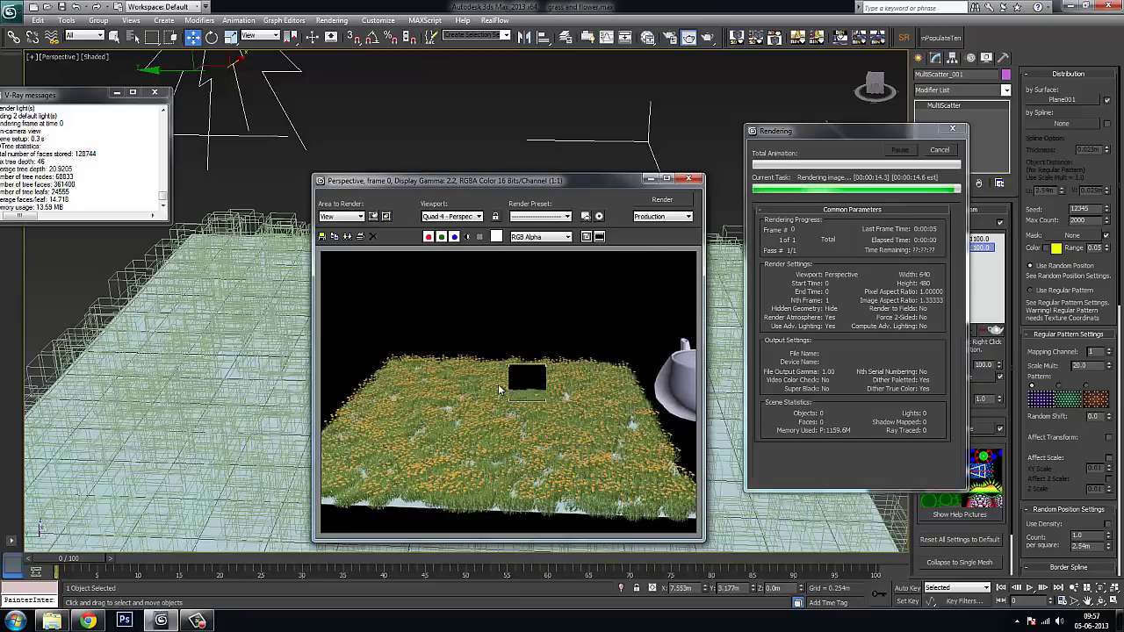
left_click(688, 179)
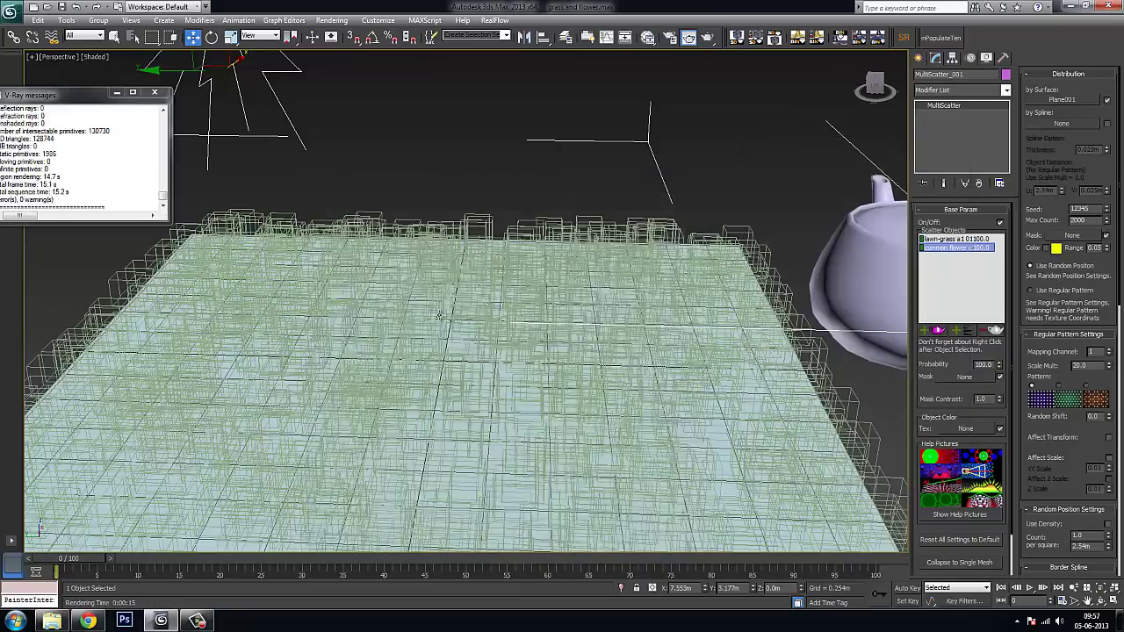
Compare the two scatter objects' parameters and set the common flower's Probability to 1.0
scroll(517, 300, "down", 6)
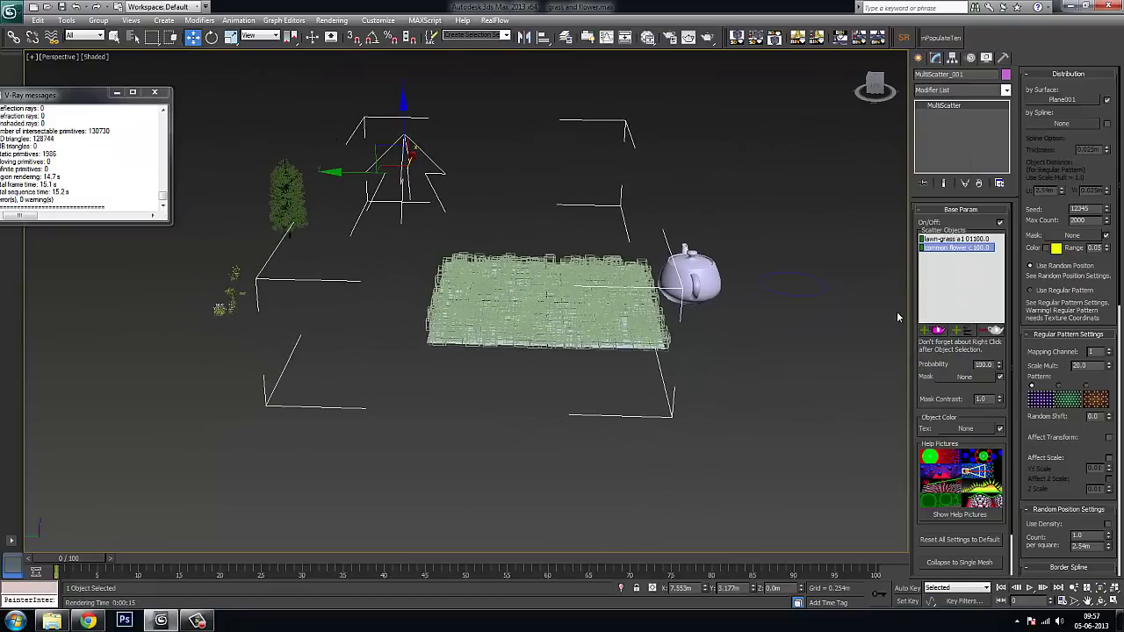
middle_click_drag(787, 331, 771, 371)
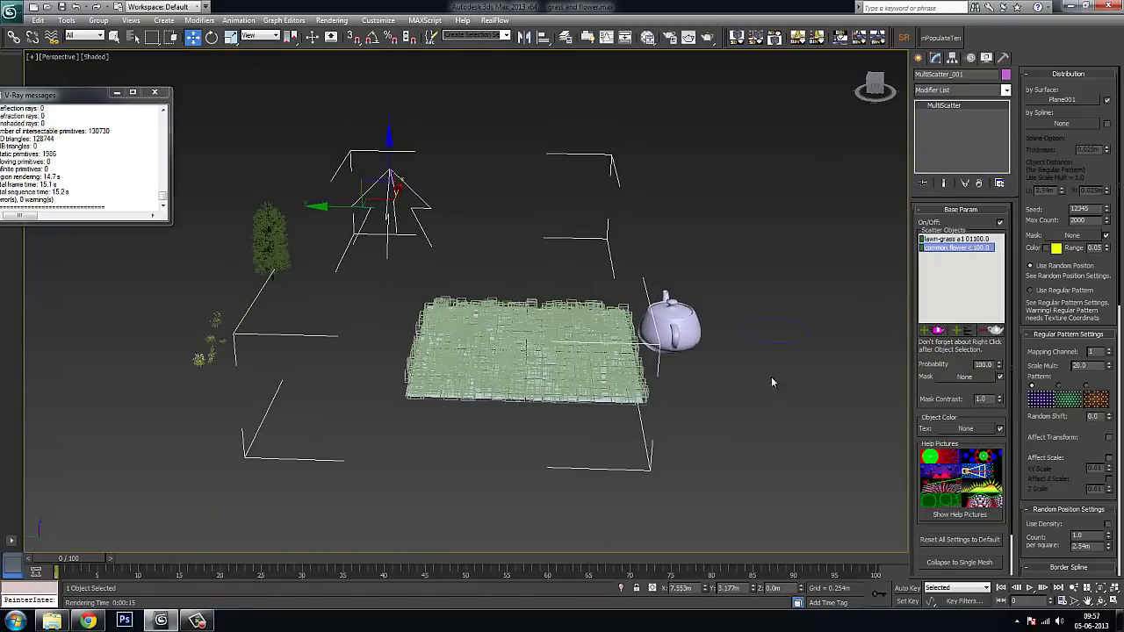
left_click(946, 239)
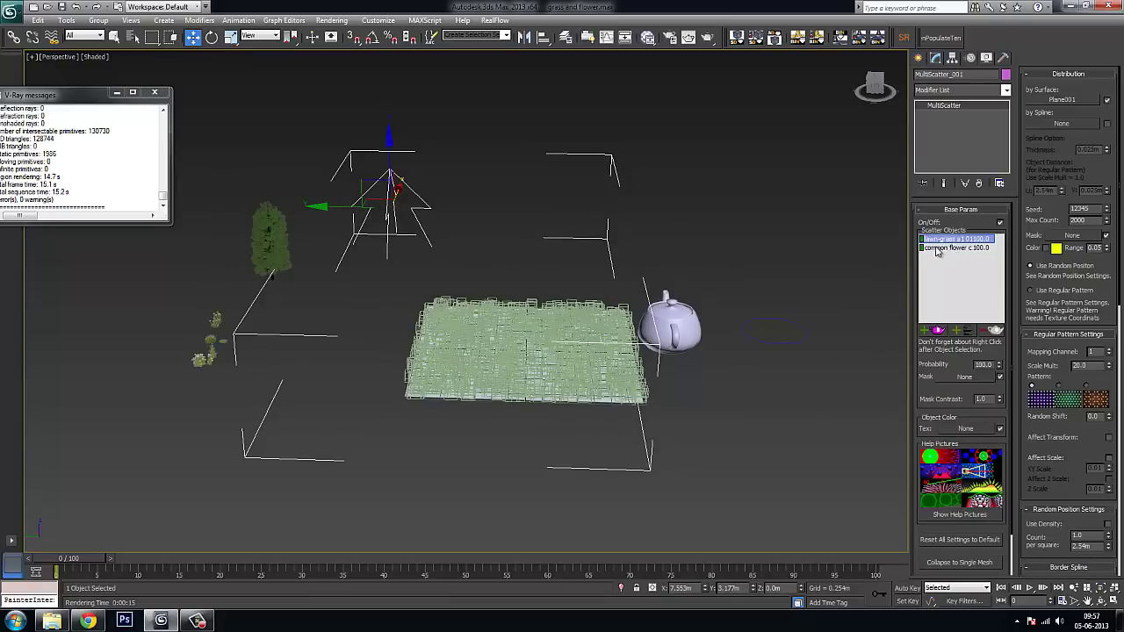
left_click(937, 249)
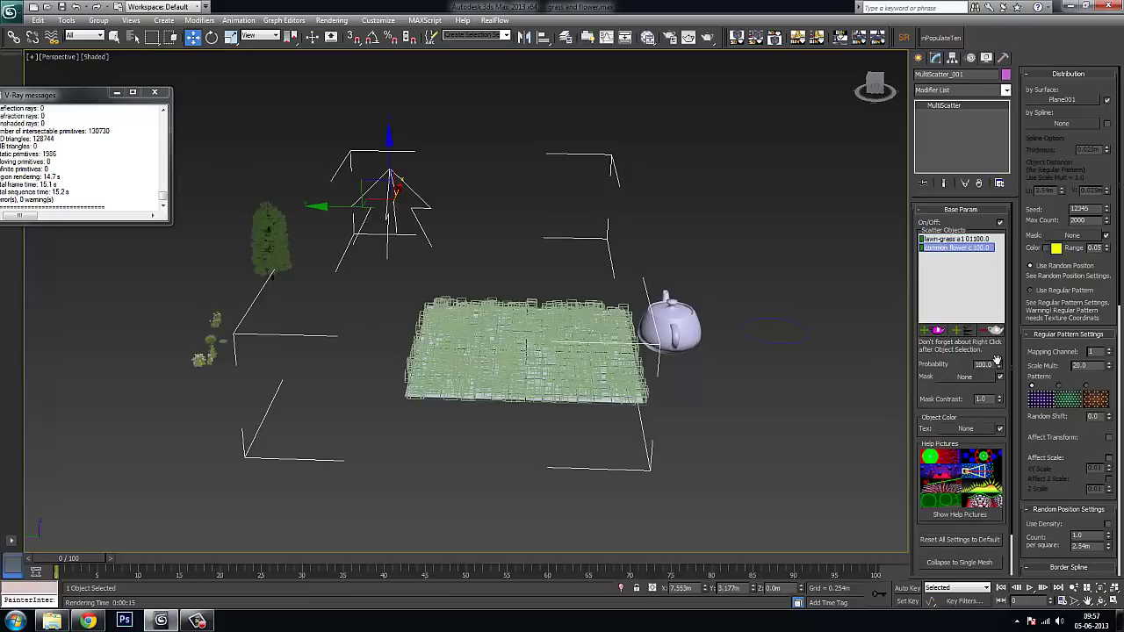
left_click(942, 240)
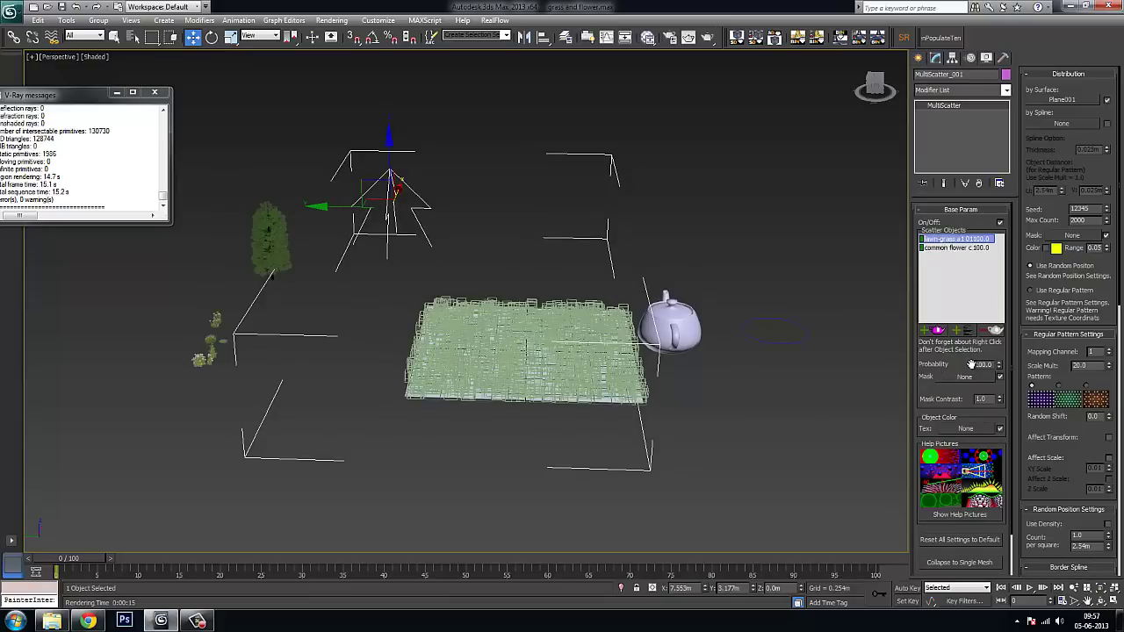
left_click(942, 249)
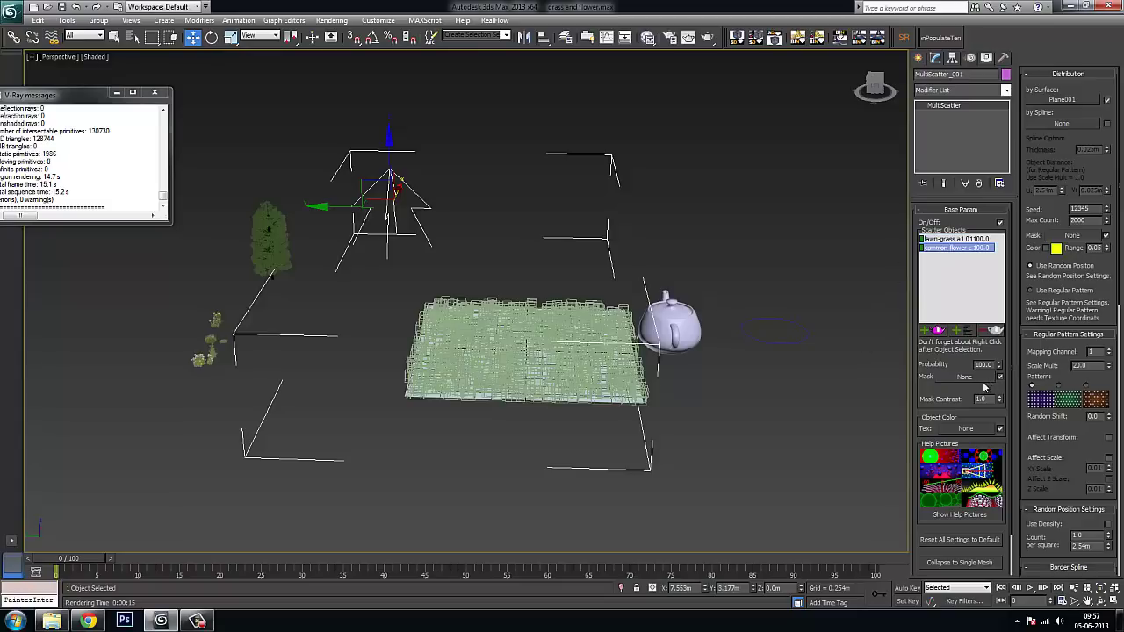
double_click(989, 363)
type("1")
key("Return")
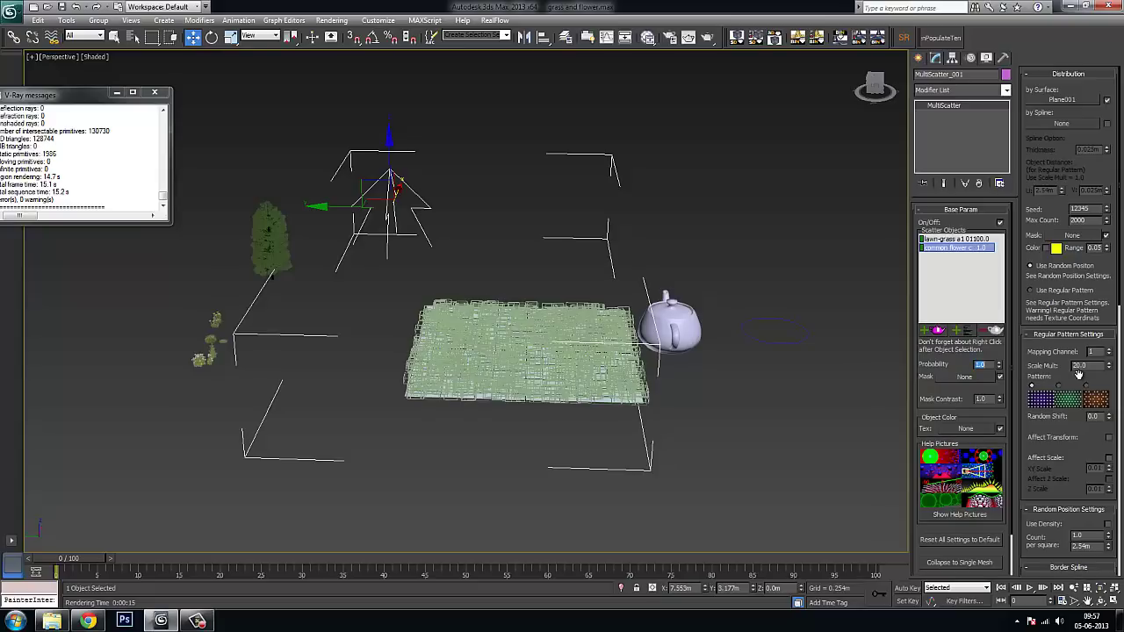
Deselect the MultiScatter, render a close-up of the plane with the sparser flowers, and close the render
left_click(691, 411)
scroll(690, 410, "up", 10)
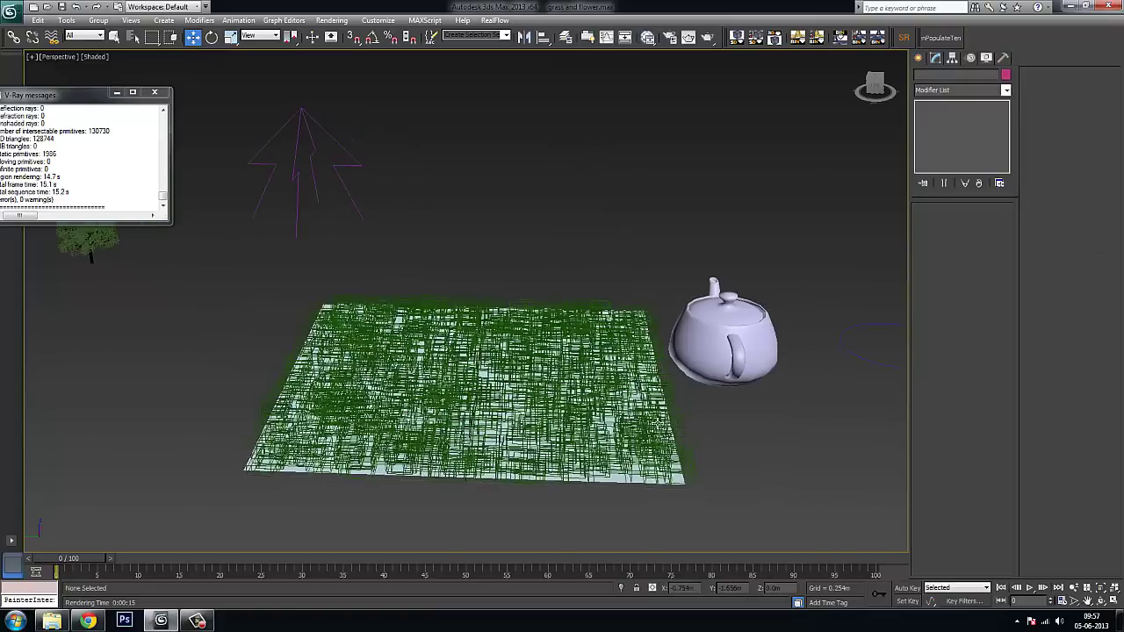
left_click(690, 37)
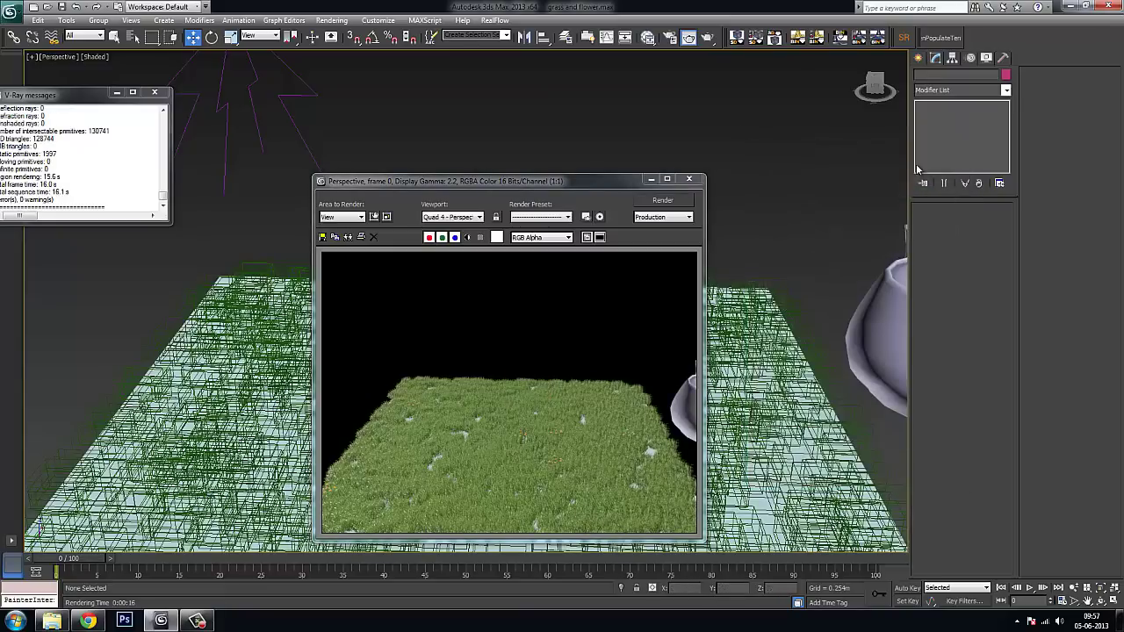
left_click(690, 182)
Reselect the MultiScatter, set the common flower's Probability to 10.0, and deselect the MultiScatter
scroll(508, 221, "down", 3)
left_click(319, 164)
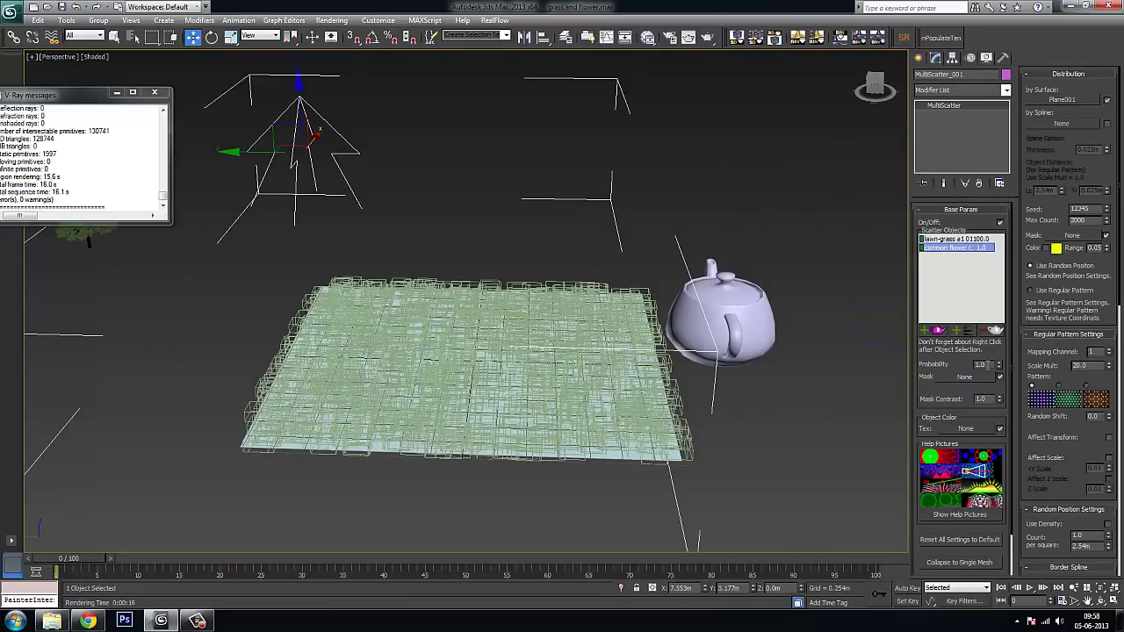
key("Return")
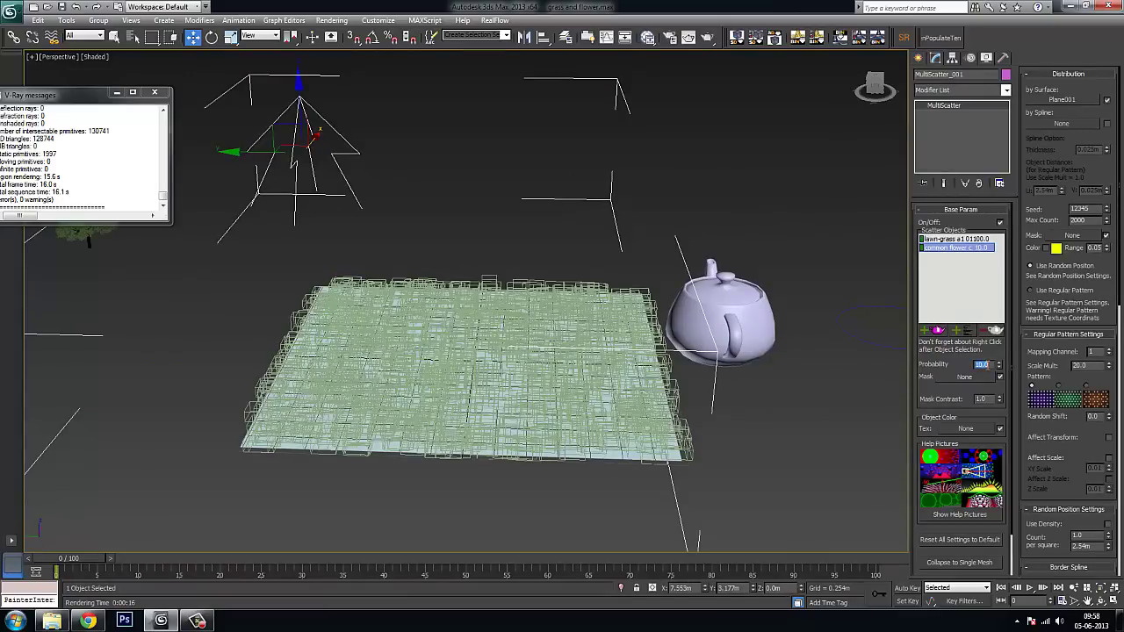
left_click(553, 247)
scroll(560, 248, "down", 4)
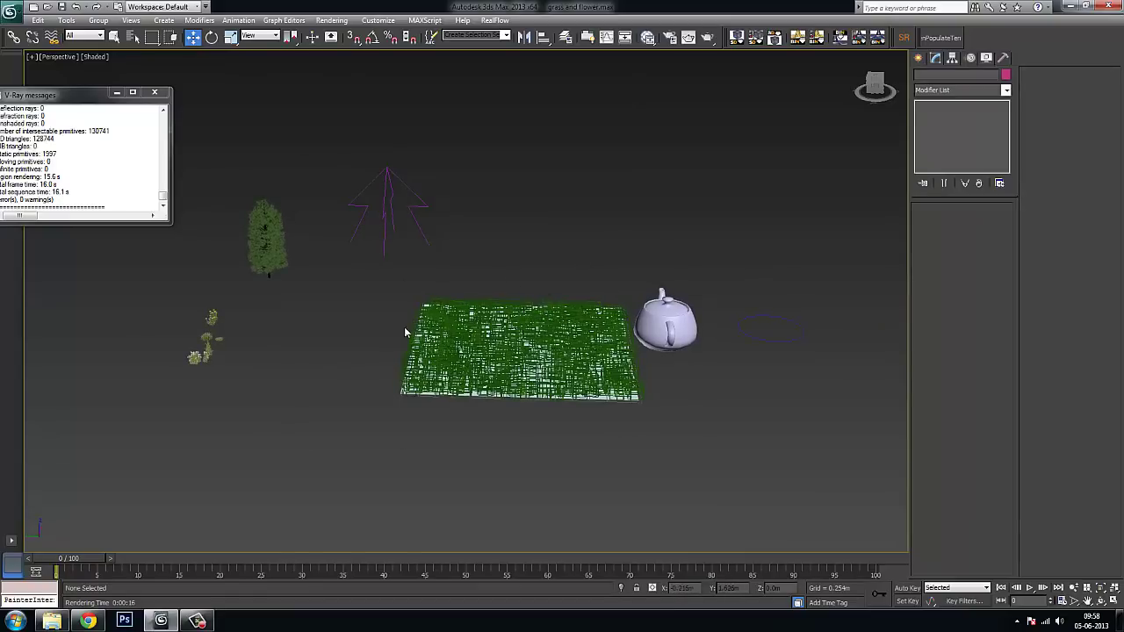
scroll(525, 268, "up", 4)
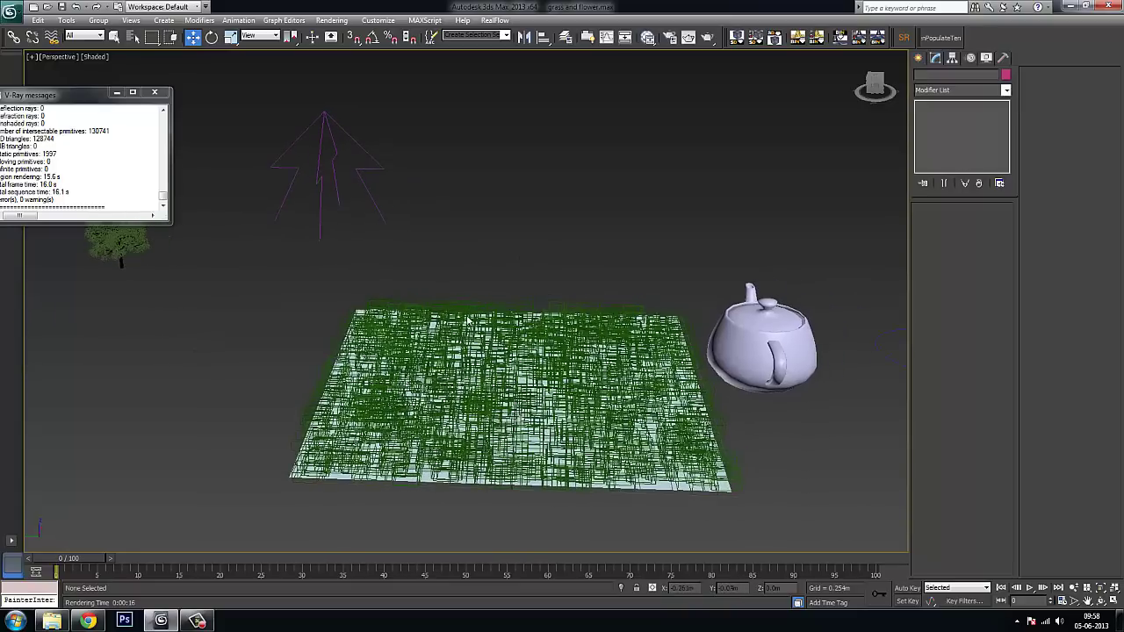
Select the MultiScatter and set the upper limit of its global Scale range to 150.0
left_click(369, 154)
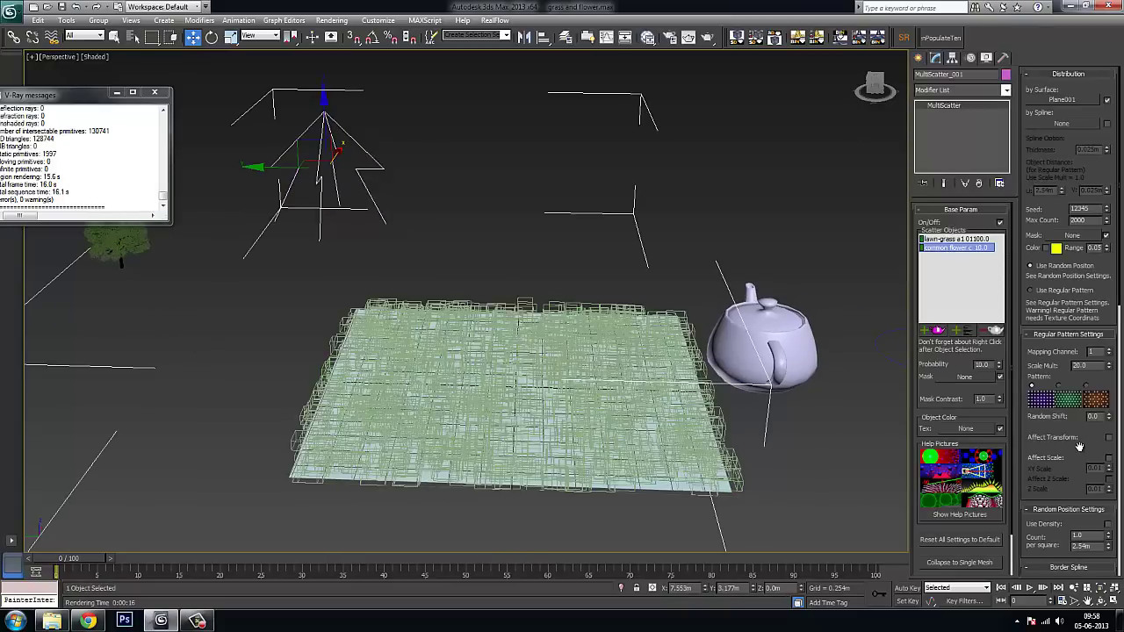
left_click_drag(1079, 447, 1014, 84)
left_click_drag(1032, 500, 1012, 227)
scroll(1039, 473, "down", 5)
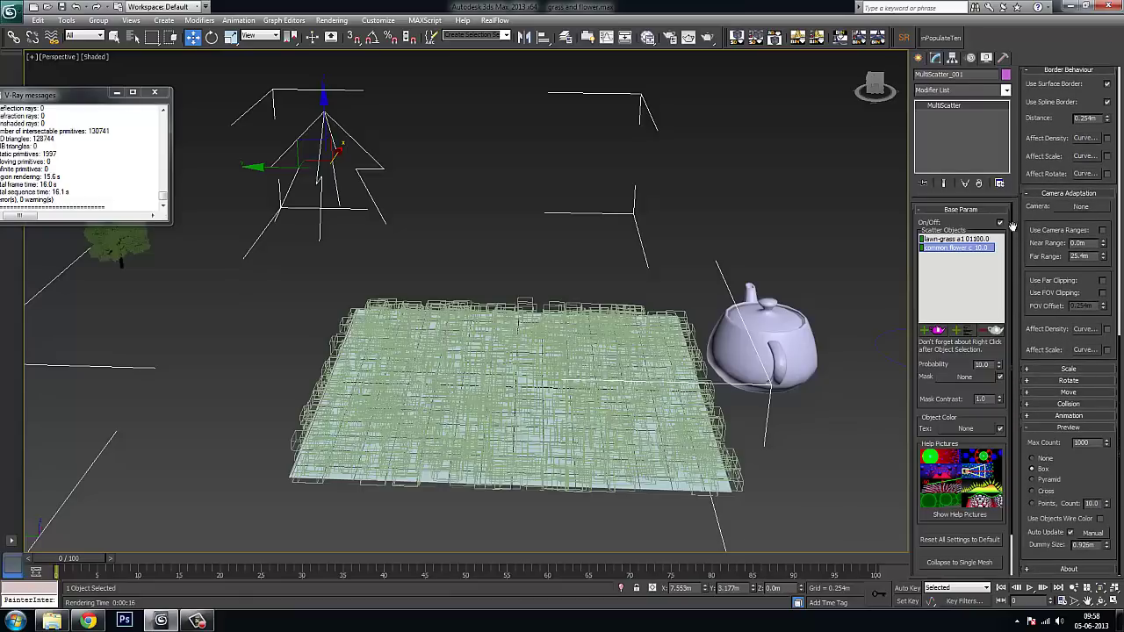
left_click(1069, 369)
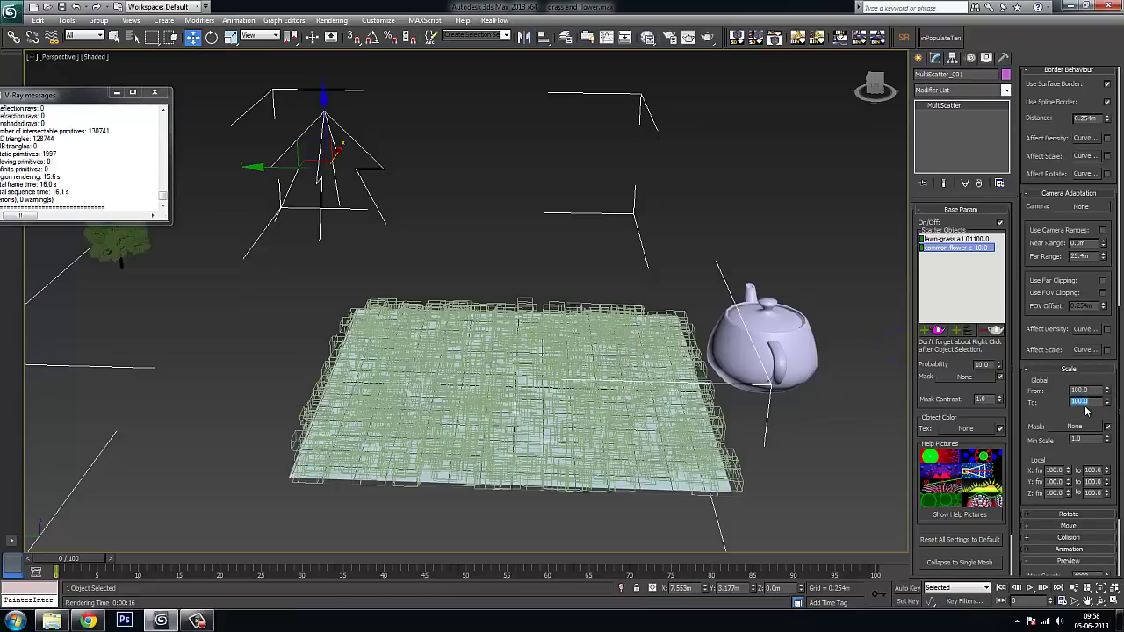
key("Return")
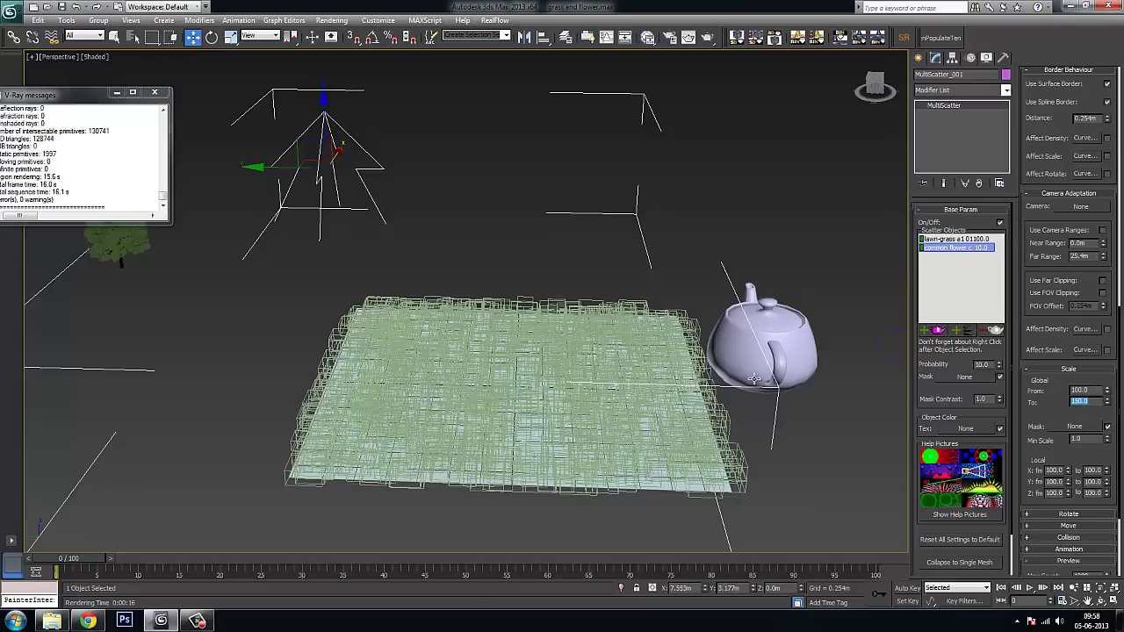
Set the MultiScatter's random rotation to 180 on Z and 5 on both X and Y
left_click_drag(1048, 404, 1044, 269)
left_click(1075, 386)
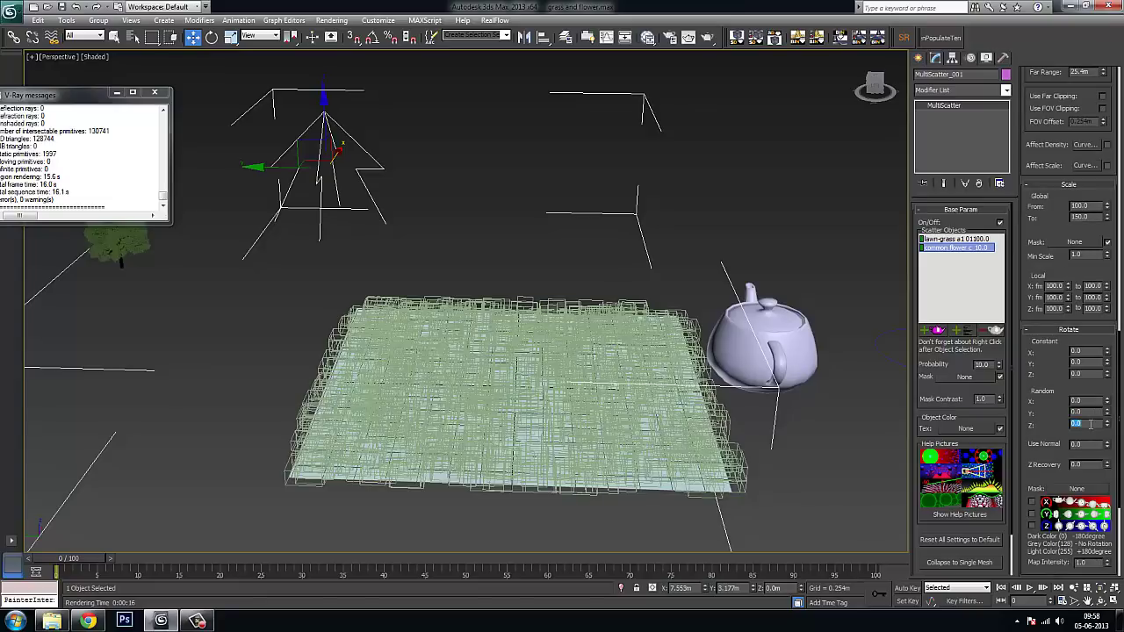
type("180")
key("Return")
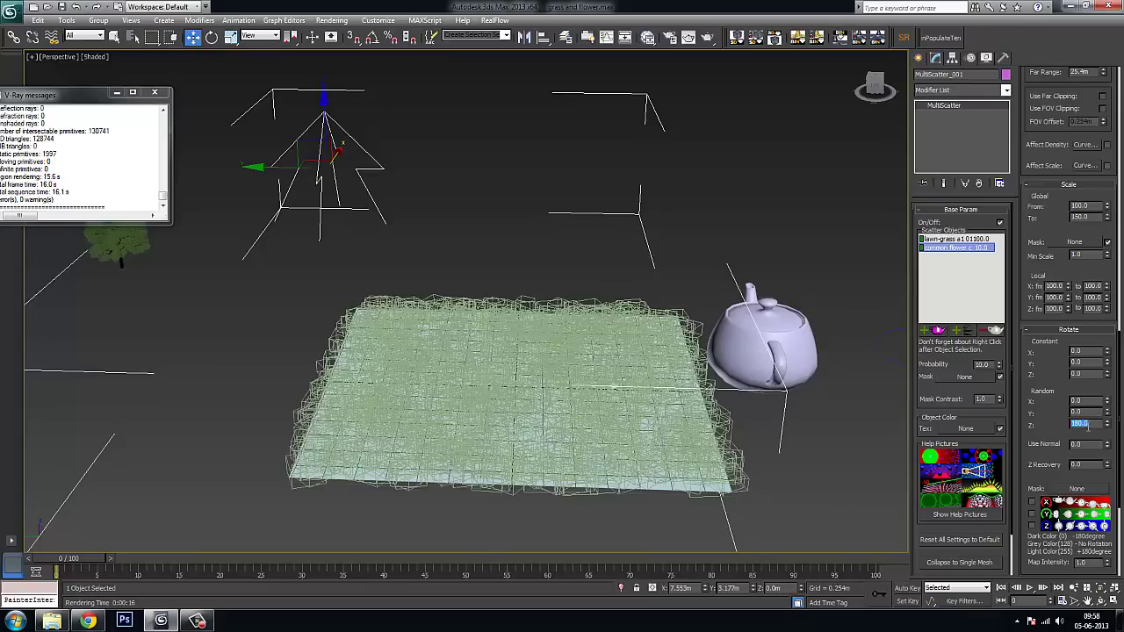
left_click(1086, 402)
type("5")
key("Return")
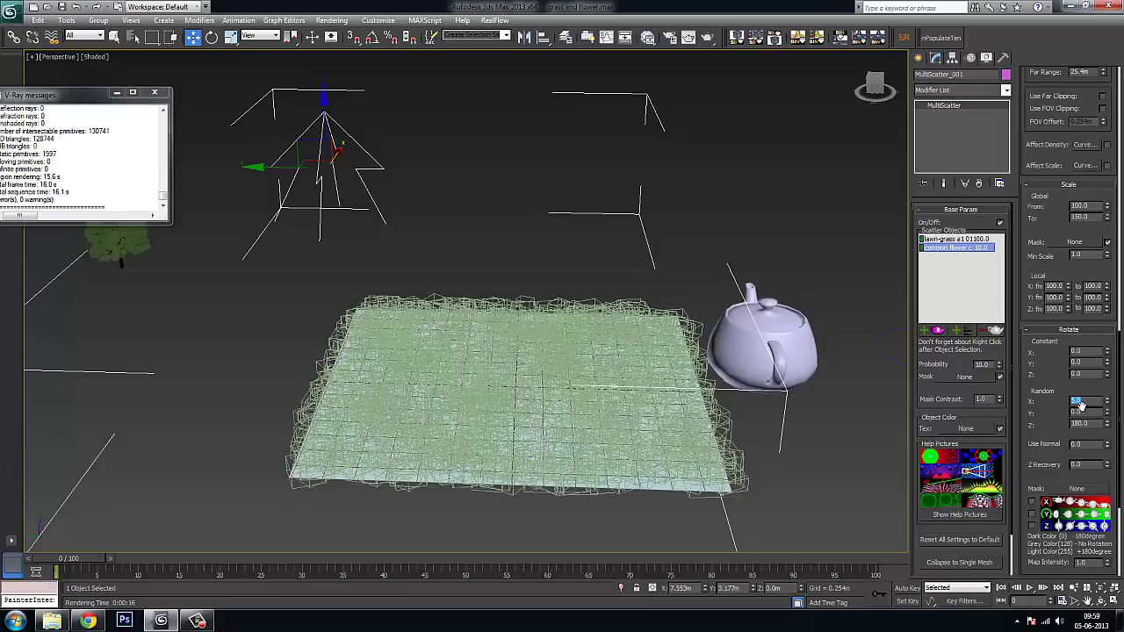
left_click(1082, 411)
type("5")
key("Return")
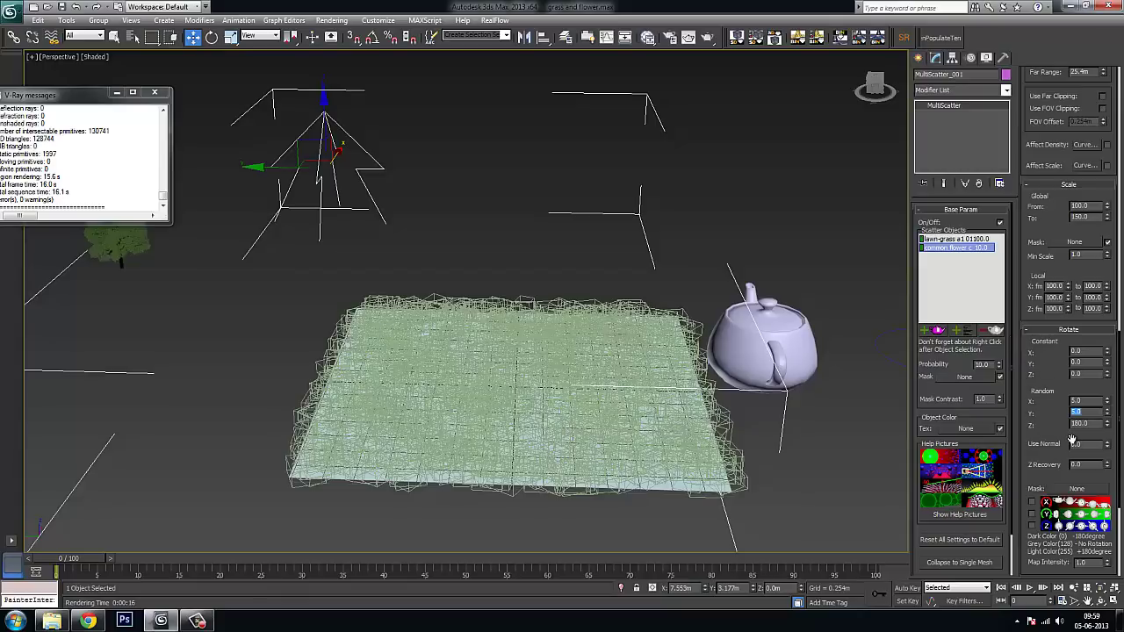
Select the lawn grass entry among the scatter objects, render the whole plane from farther away, and close the render
middle_click_drag(832, 448, 764, 394)
scroll(754, 429, "up", 3)
left_click(955, 240)
scroll(742, 379, "down", 4)
left_click(706, 37)
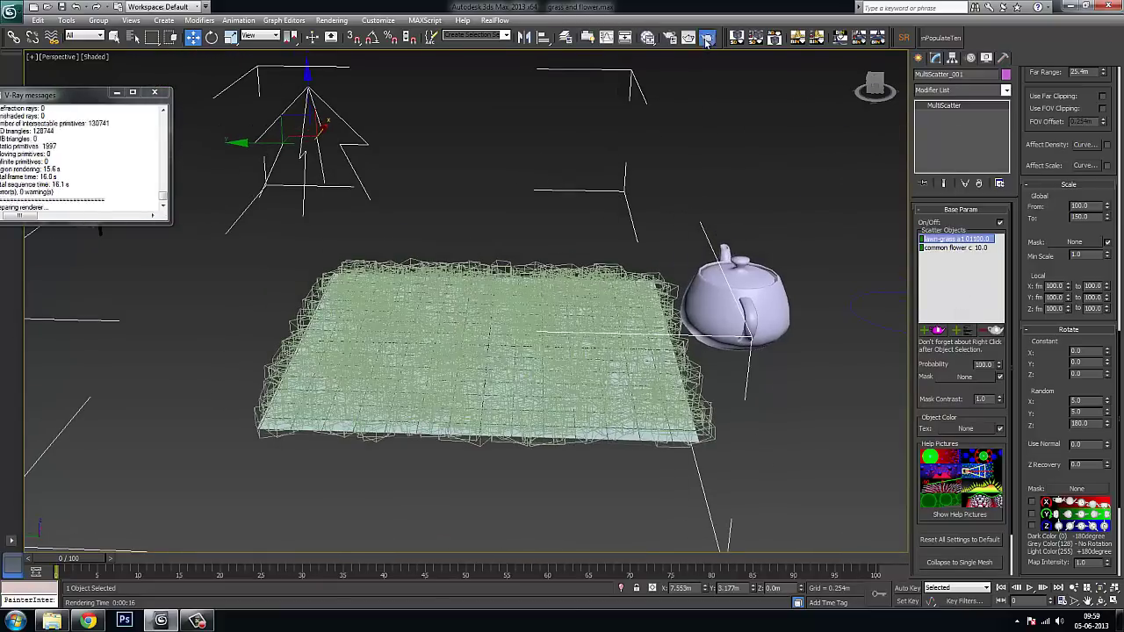
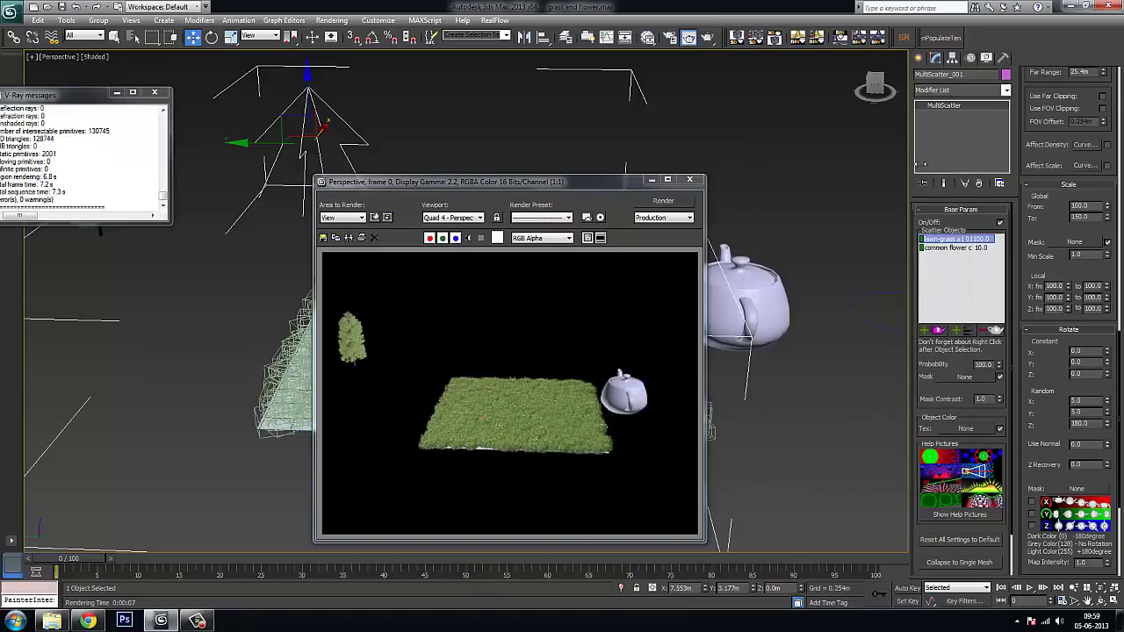
left_click(689, 179)
Scale up the yellow common flower source clump uniformly and deselect it
middle_click_drag(253, 296, 542, 274)
left_click(262, 287)
scroll(266, 285, "up", 4)
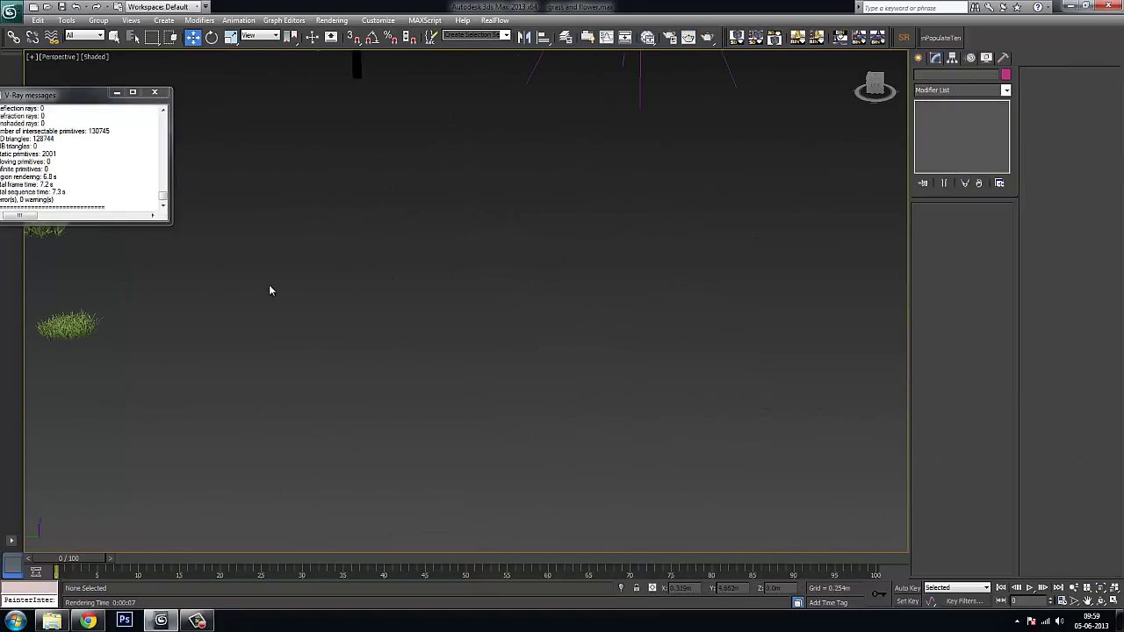
middle_click_drag(269, 291, 442, 340)
left_click_drag(426, 299, 517, 391)
mouse_move(537, 416)
middle_mouse_down("alt")
mouse_move(585, 390)
mouse_move(525, 411)
middle_mouse_up("alt")
key("r")
left_click_drag(440, 316, 443, 264)
left_click(528, 522)
middle_click_drag(468, 396, 455, 427, "alt")
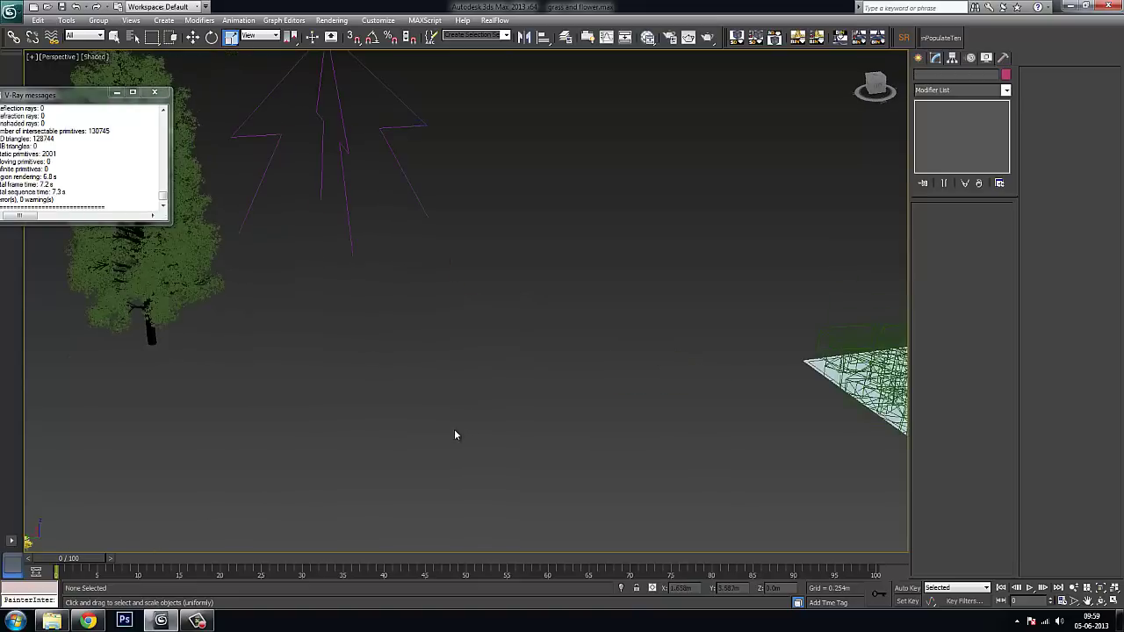
Render a low close-up of the plane with the enlarged flowers, and close the render
scroll(455, 426, "down", 4)
mouse_move(576, 433)
middle_mouse_down("alt")
mouse_move(547, 343)
mouse_move(698, 465)
mouse_move(694, 452)
mouse_move(571, 425)
middle_mouse_up("alt")
scroll(694, 452, "up", 3)
scroll(632, 443, "up", 1)
scroll(571, 424, "down", 3)
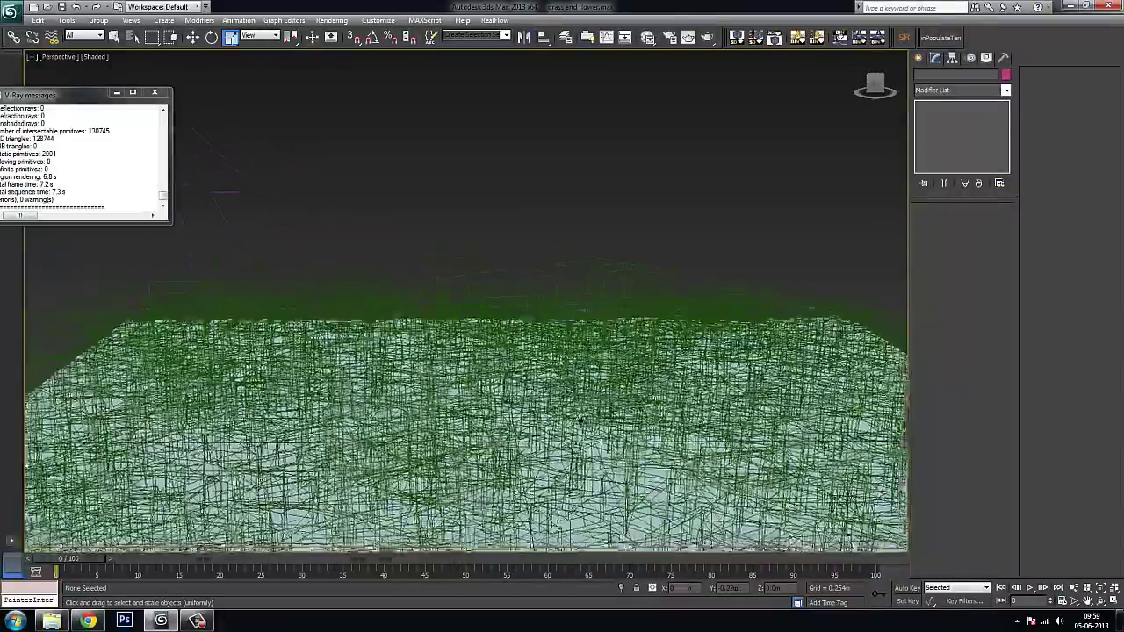
left_click(688, 37)
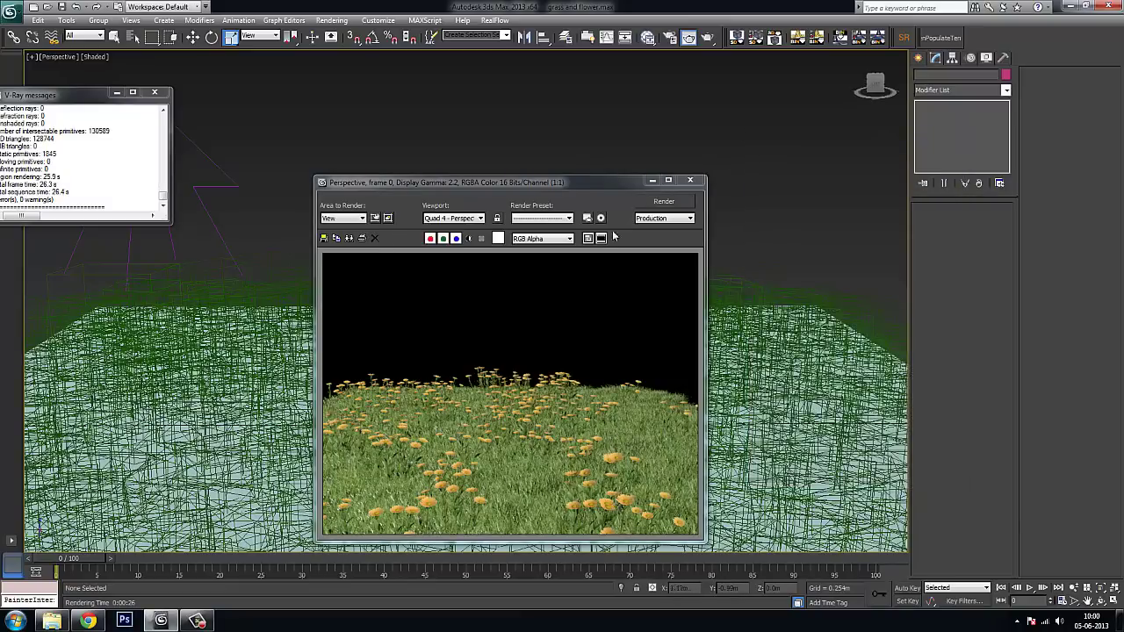
left_click(690, 180)
Add the white-flowered bedstraw plant to the MultiScatter's scatter objects with Probability 10.0, and leave picking mode
scroll(456, 422, "down", 5)
middle_click_drag(455, 422, 445, 187)
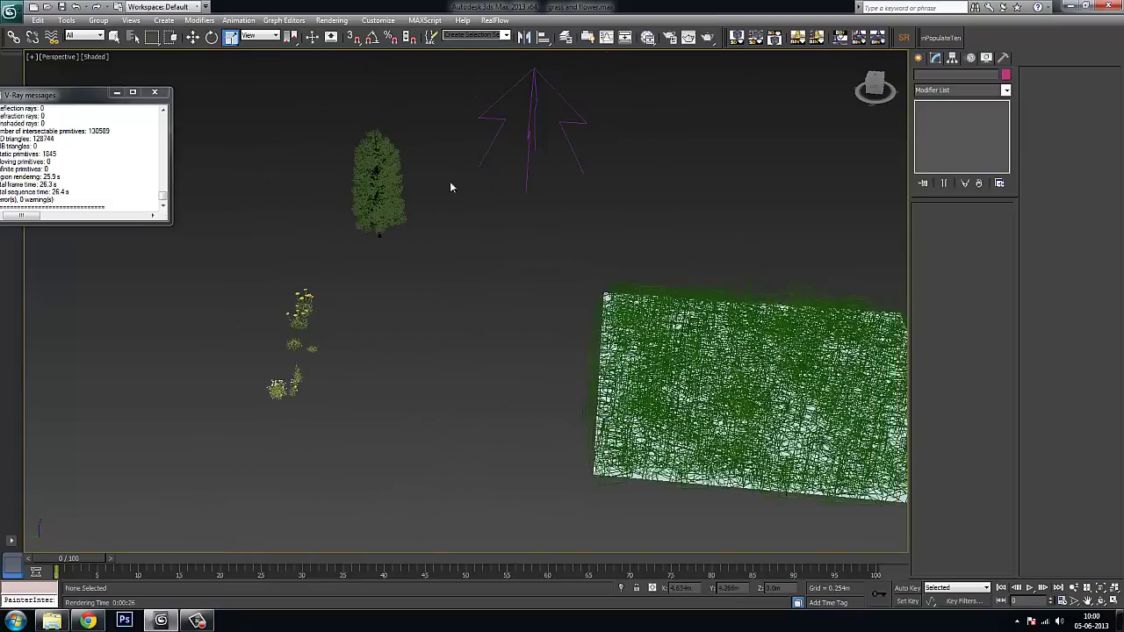
left_click(525, 174)
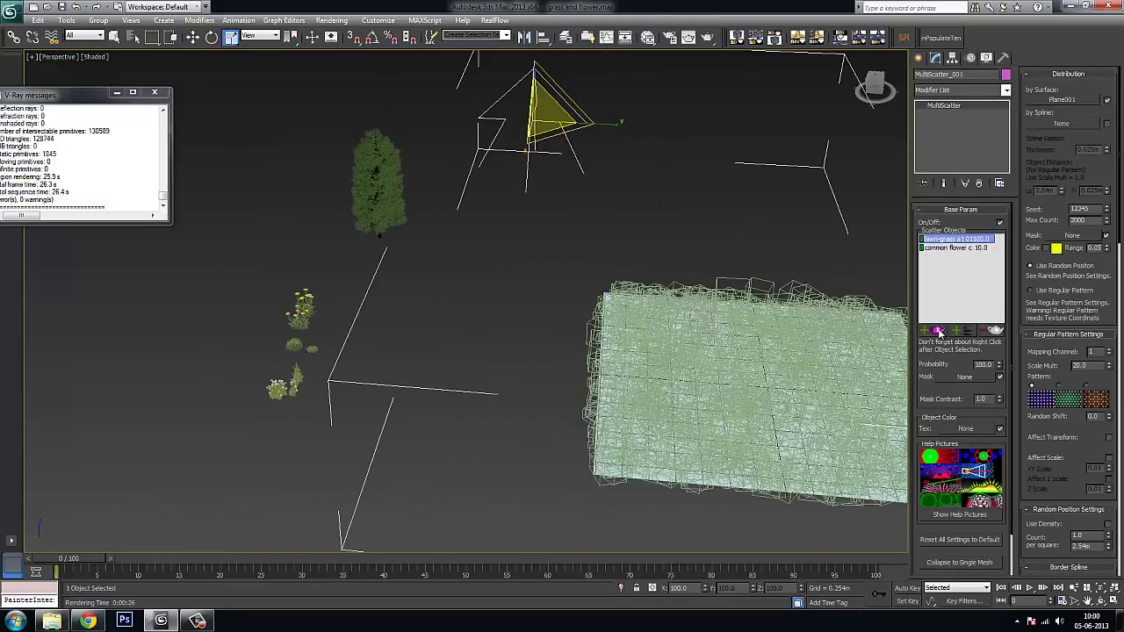
left_click(938, 332)
left_click(277, 388)
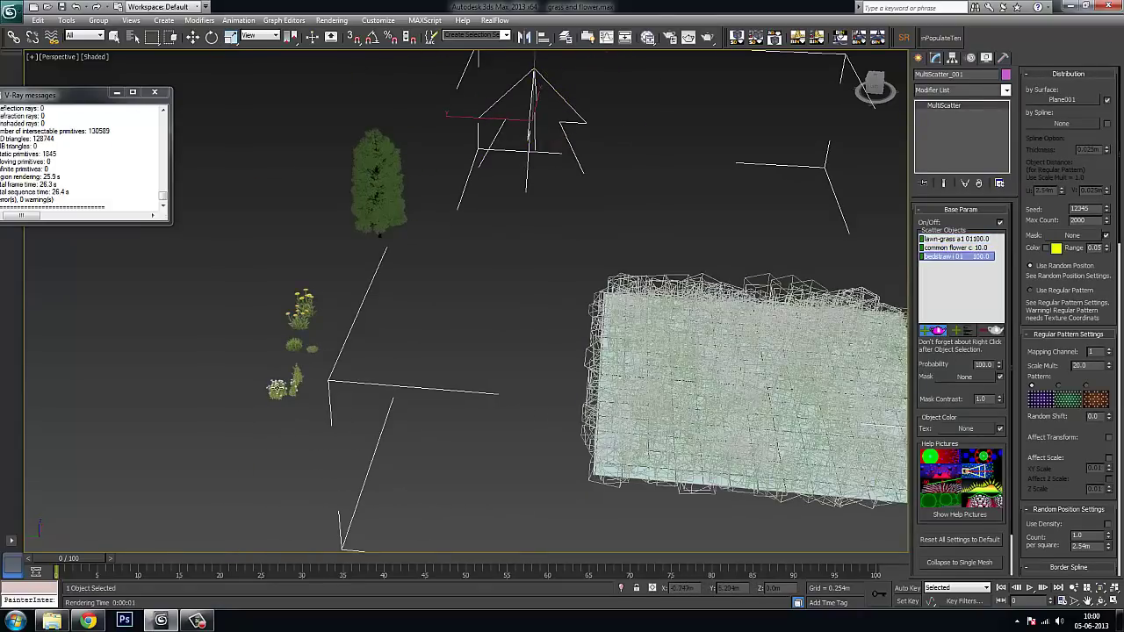
middle_click_drag(414, 400, 255, 388)
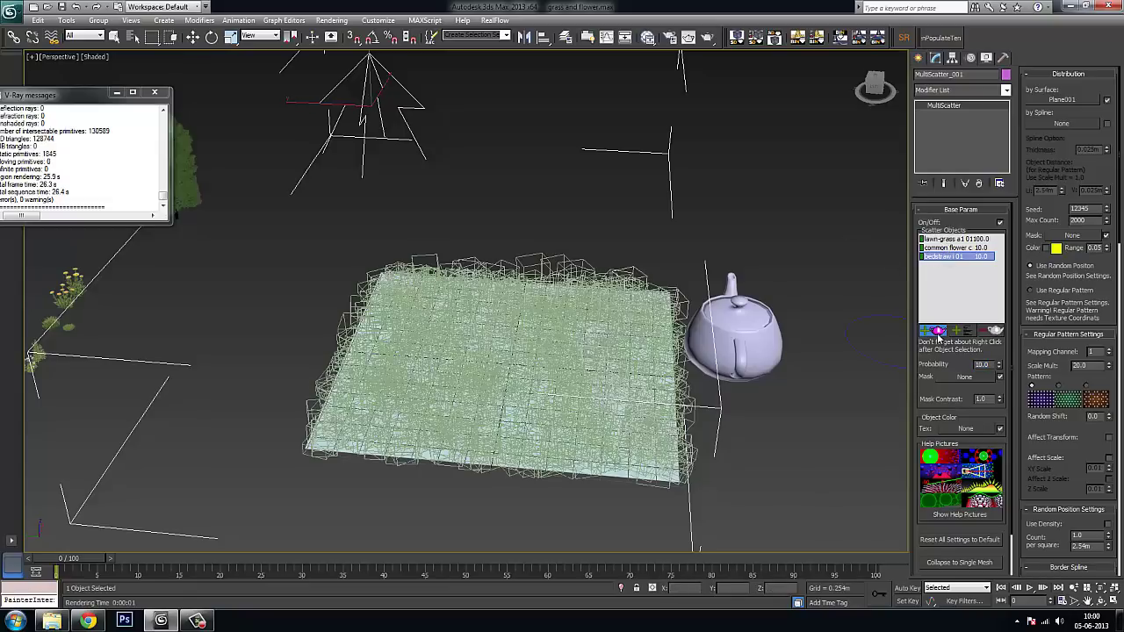
left_click(937, 336)
Check the common flower and lawn grass entries, render a low close-up of the plane, and close the render
left_click(951, 249)
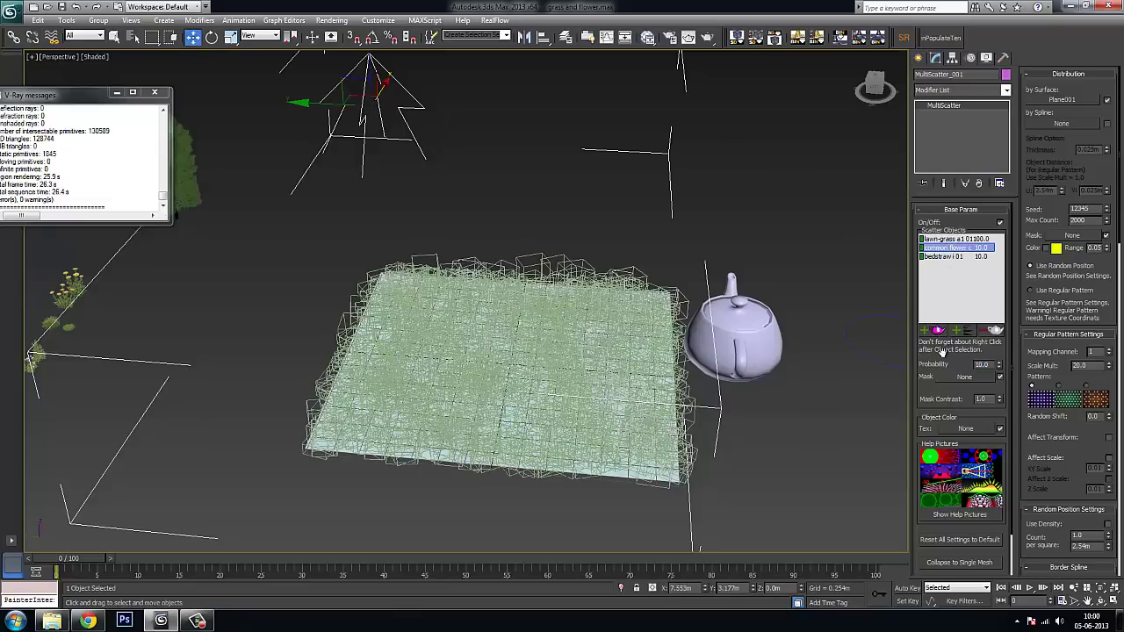
left_click(959, 239)
mouse_move(659, 421)
middle_mouse_down("alt")
mouse_move(680, 377)
mouse_move(663, 439)
middle_mouse_up("alt")
scroll(660, 433, "up", 3)
scroll(657, 431, "up", 2)
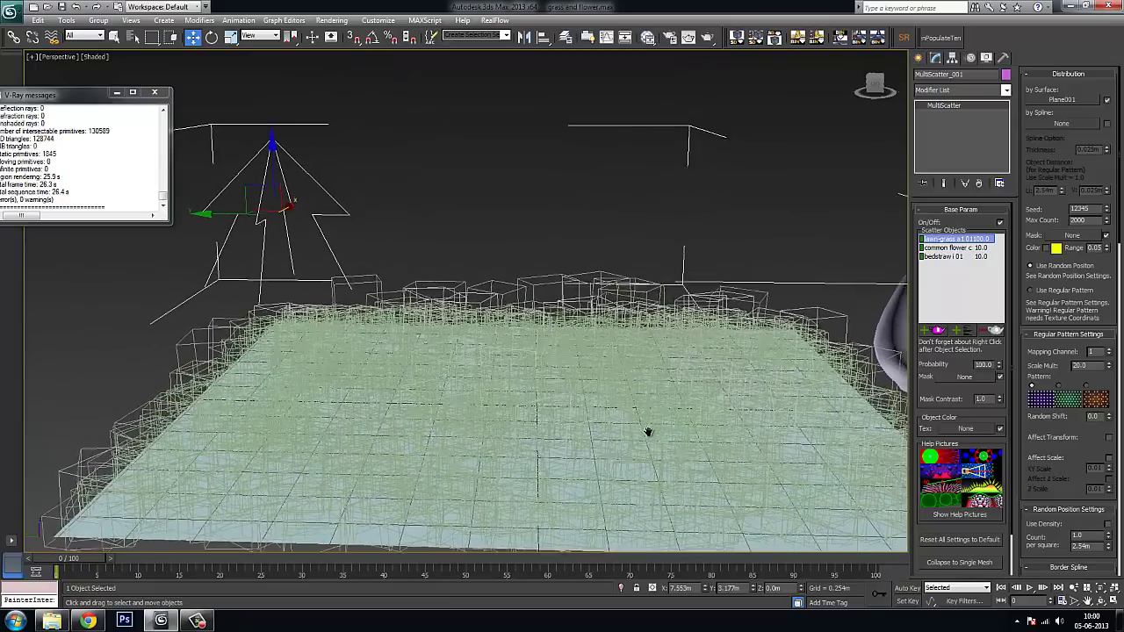
left_click(707, 37)
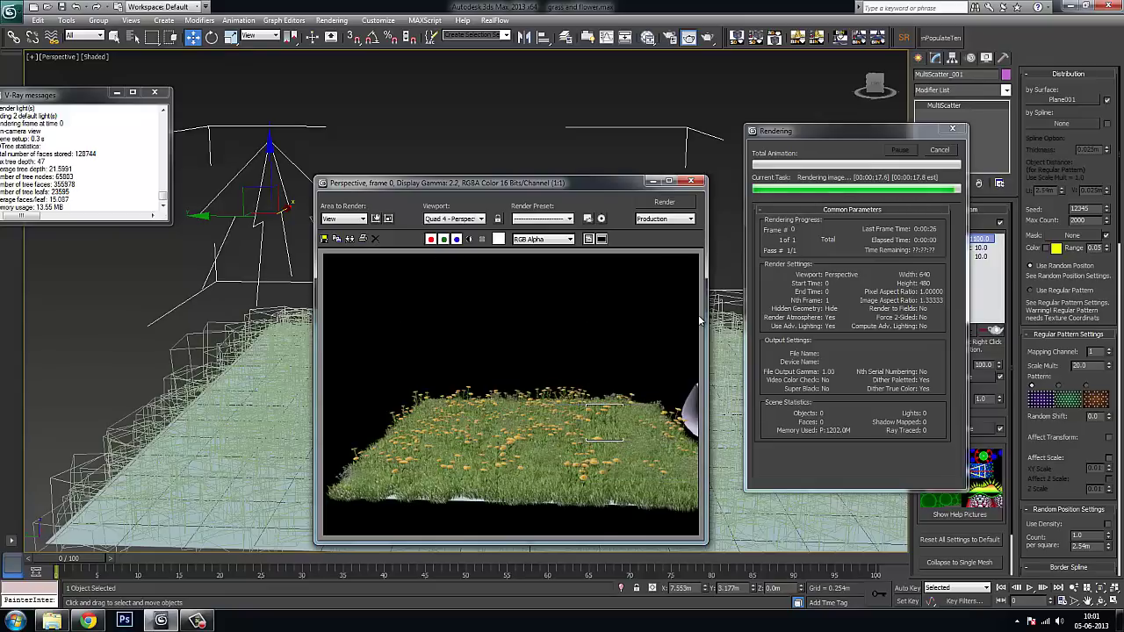
left_click(689, 180)
Select the white-flowered bedstraw source clump beside the other plants and scale it up uniformly
middle_click_drag(422, 387, 790, 377)
scroll(404, 478, "up", 3)
middle_click_drag(431, 468, 425, 429)
left_click(391, 426)
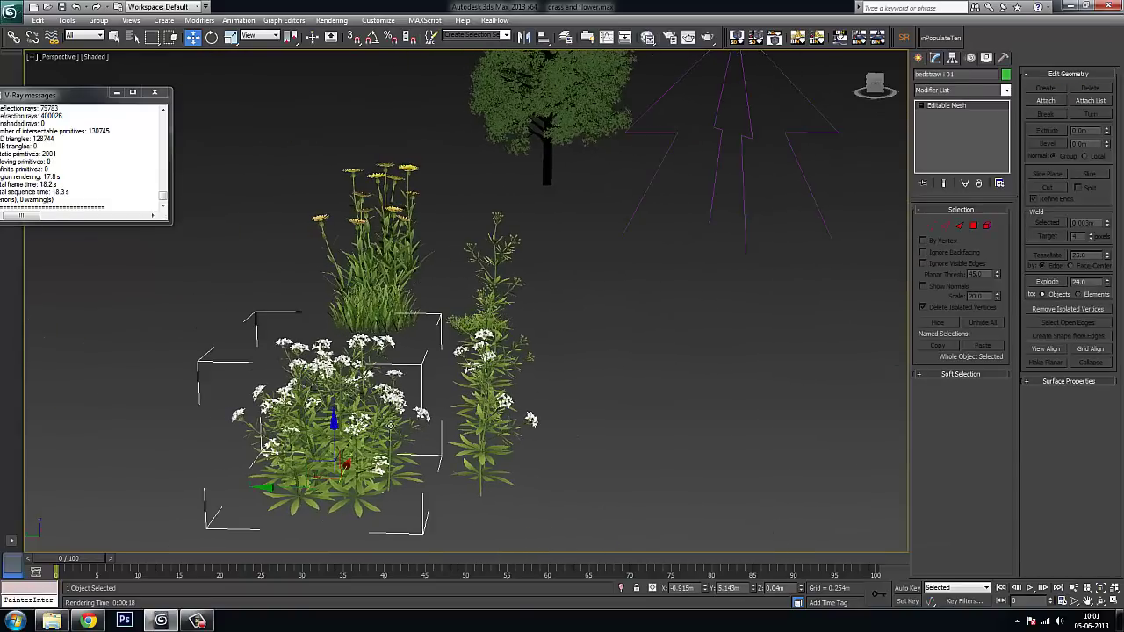
key("r")
left_click_drag(345, 483, 333, 439)
middle_click_drag(333, 439, 572, 424, "alt")
key("w")
middle_click_drag(648, 404, 595, 399)
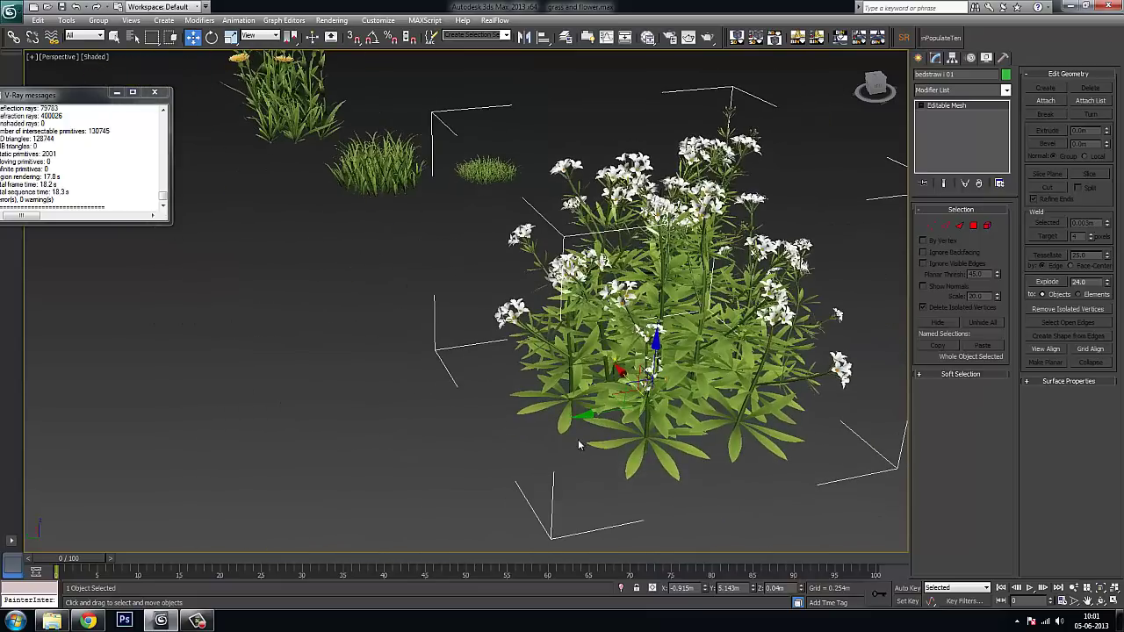
Enlarge the bedstraw clump further, to a uniform scale of about 254 percent
middle_click_drag(522, 433, 451, 429, "alt")
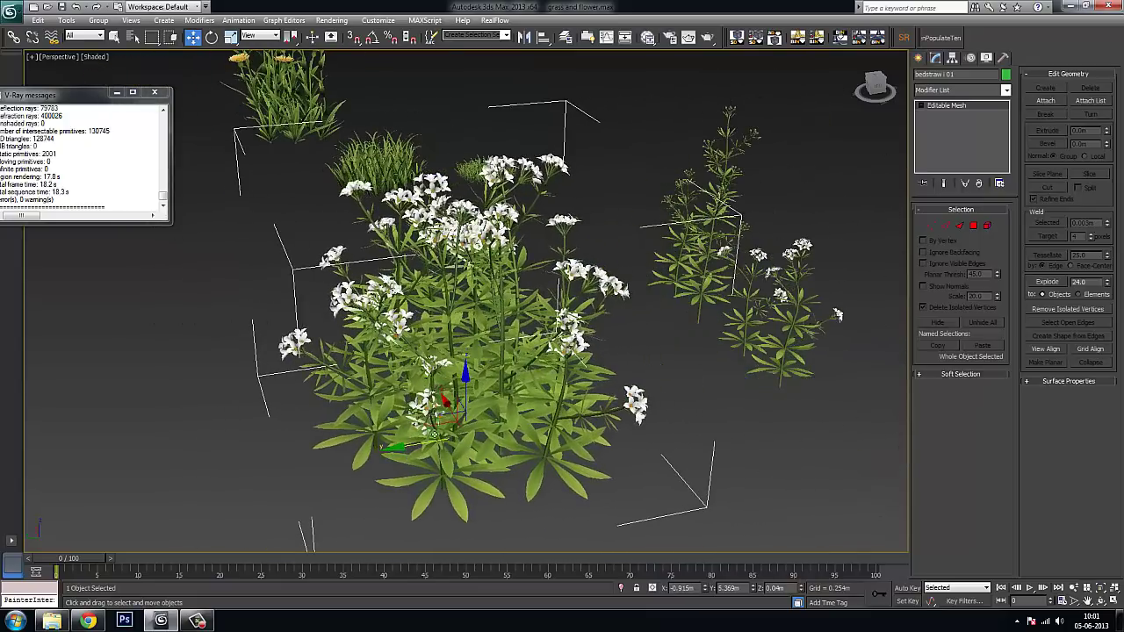
key("r")
left_click_drag(452, 430, 442, 395)
scroll(613, 416, "down", 7)
middle_click_drag(611, 412, 378, 468)
middle_click_drag(779, 346, 742, 346, "alt")
left_click_drag(148, 398, 157, 359)
scroll(362, 407, "down", 5)
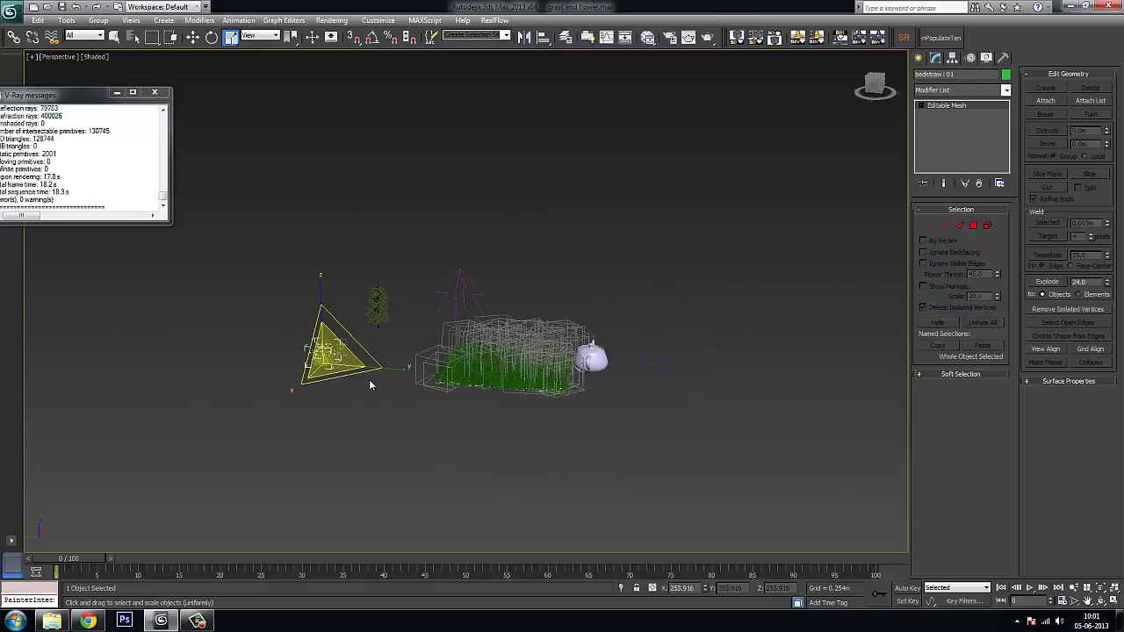
Select the MultiScatter, set the bedstraw's Probability to 5.0, and deselect the MultiScatter
left_click(461, 276)
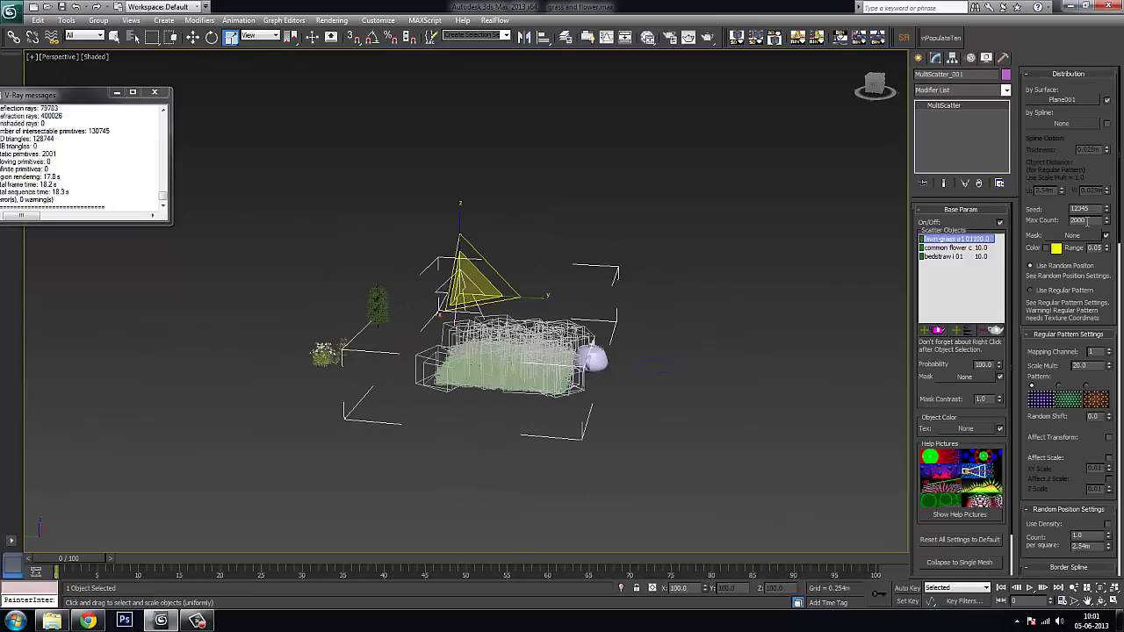
left_click(957, 256)
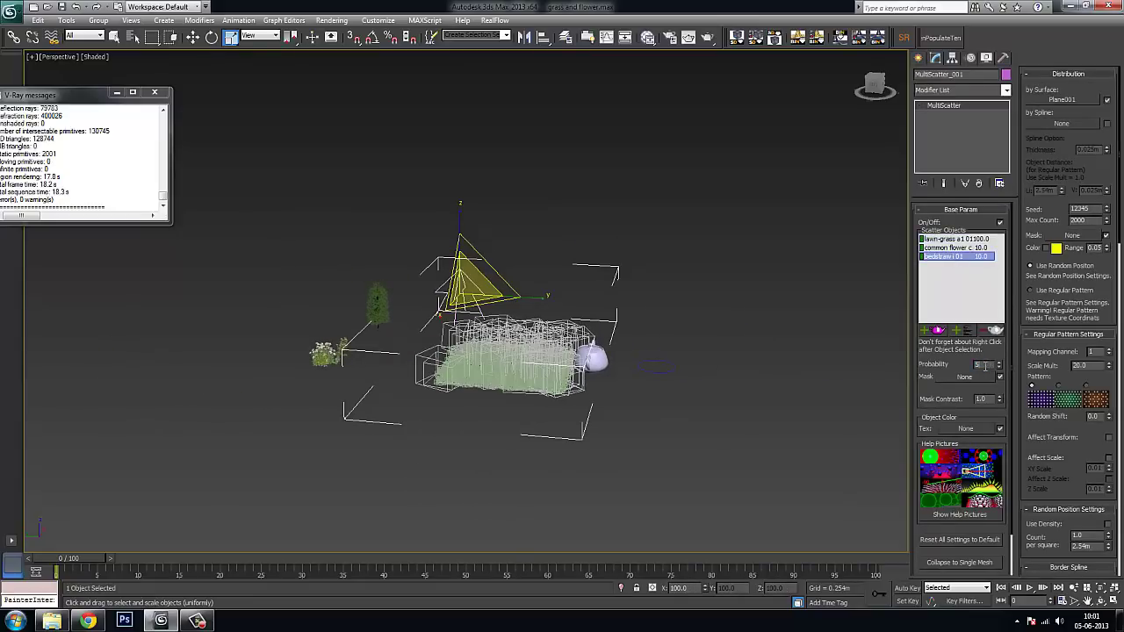
left_click(661, 421)
scroll(661, 422, "up", 5)
middle_click_drag(666, 420, 651, 514, "alt")
scroll(677, 440, "up", 2)
Select the bedstraw source clump and reduce its uniform scale to about 224 percent
scroll(652, 511, "down", 6)
middle_click_drag(336, 444, 476, 446)
left_click(303, 374)
Render a close-up of the plane with the resized bedstraw, cancel the render partway, and select the MultiScatter
middle_click_drag(750, 418, 520, 393)
scroll(596, 438, "up", 3)
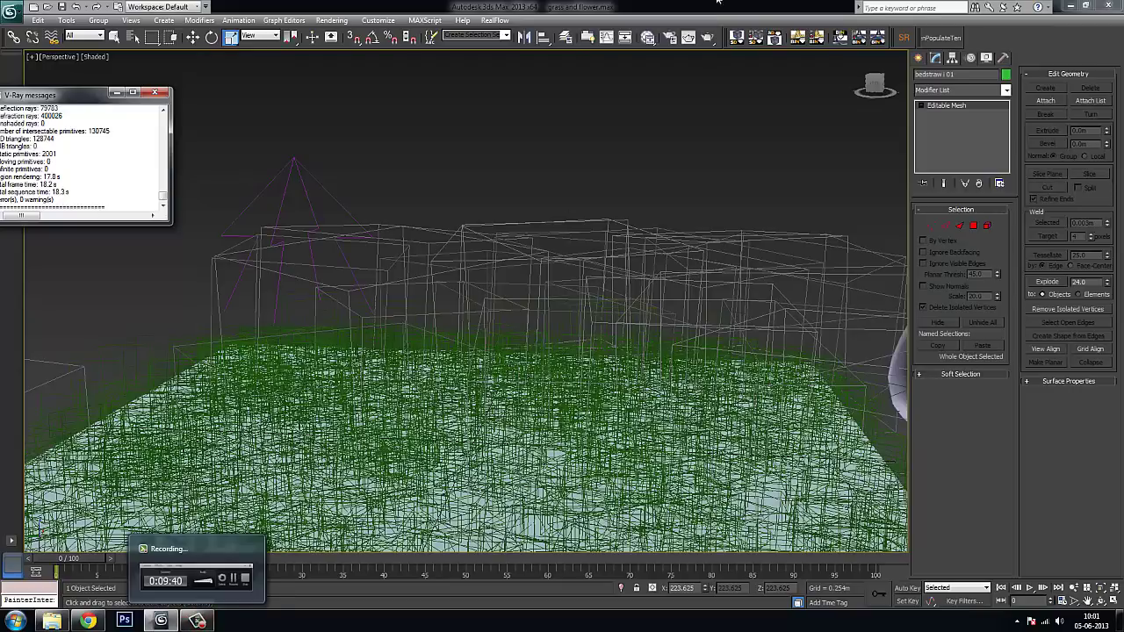
left_click(708, 37)
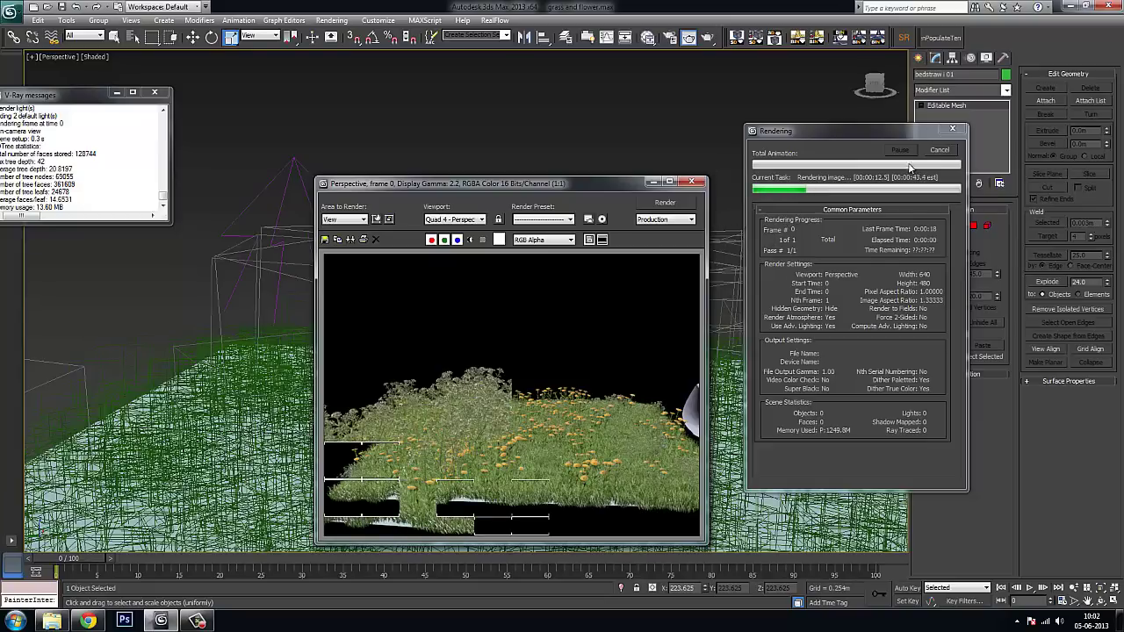
left_click(940, 152)
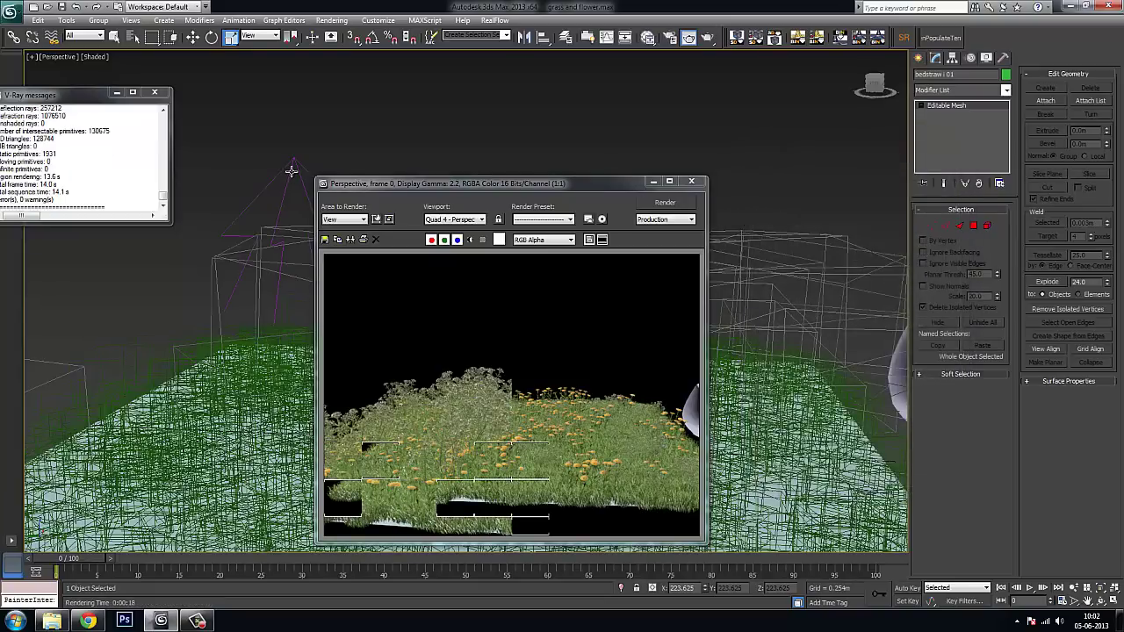
left_click(295, 203)
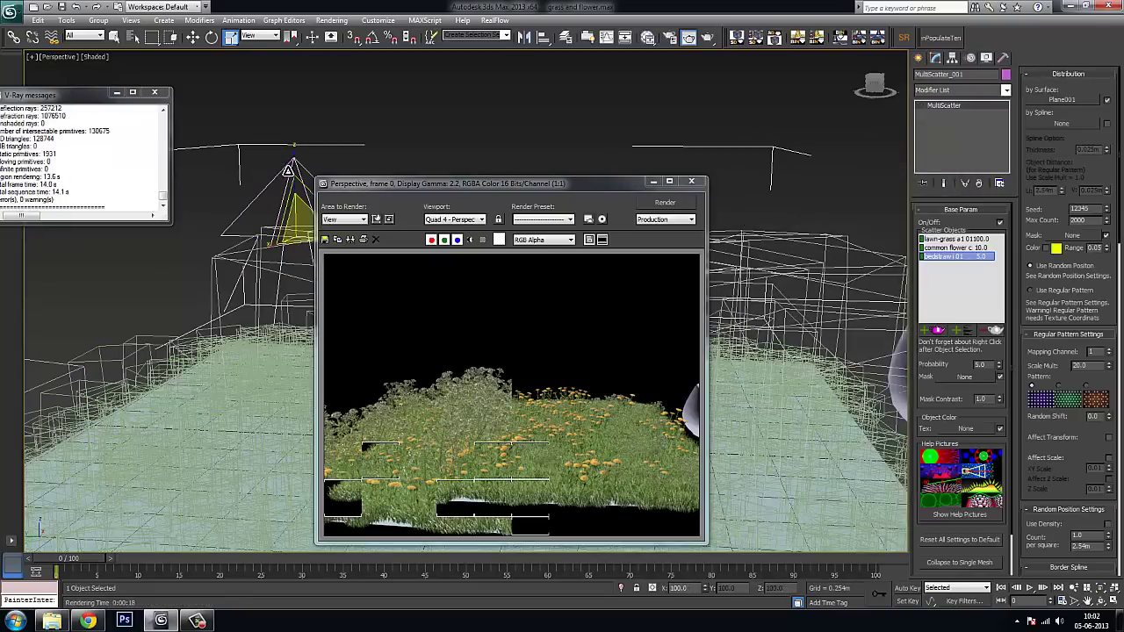
Replace the large bedstraw clump in the MultiScatter's object list with the two small bedstraw plants beside it
left_click(988, 332)
left_click(694, 183)
scroll(269, 254, "down", 5)
middle_click_drag(269, 255, 553, 279)
scroll(522, 391, "up", 4)
scroll(523, 392, "up", 2)
scroll(620, 414, "down", 2)
middle_click_drag(602, 405, 559, 439, "alt")
scroll(441, 416, "up", 8)
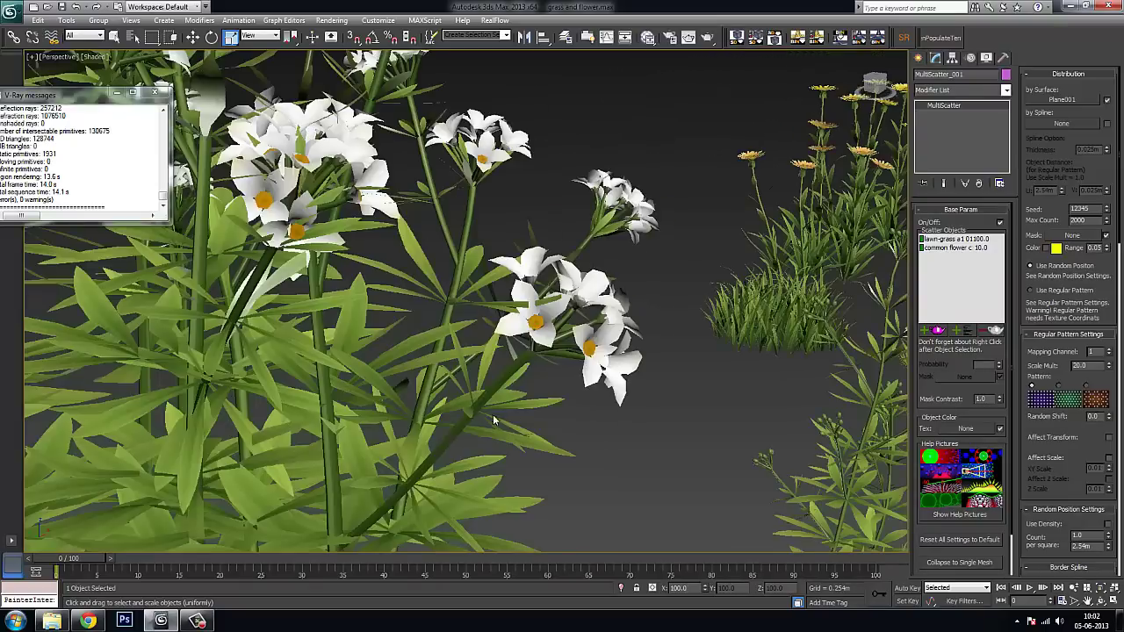
scroll(462, 396, "down", 3)
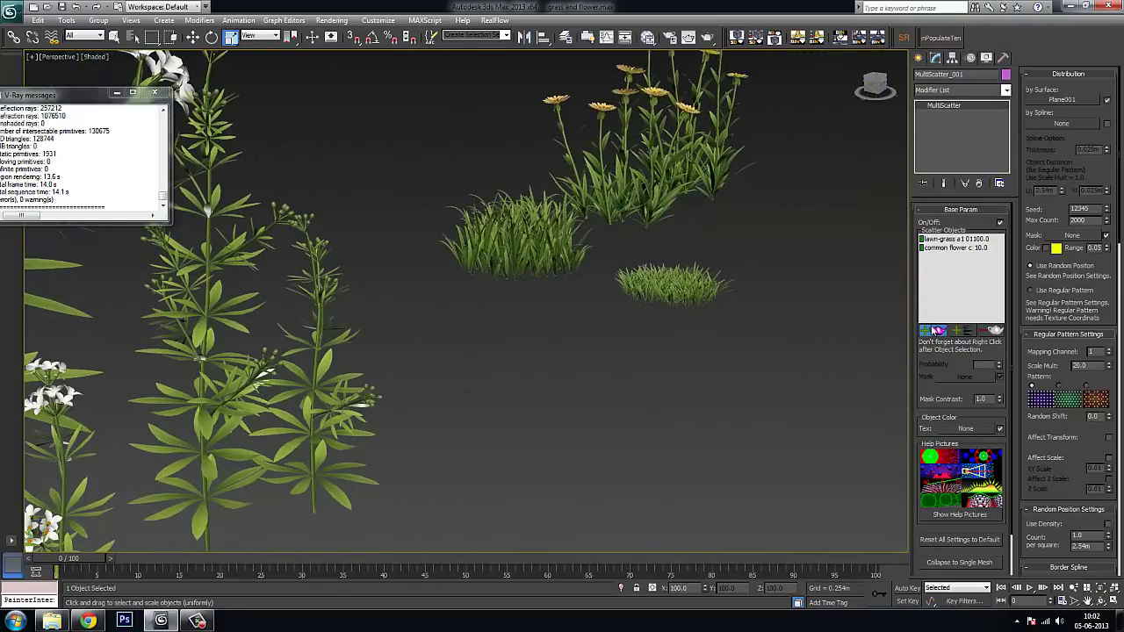
left_click(313, 463)
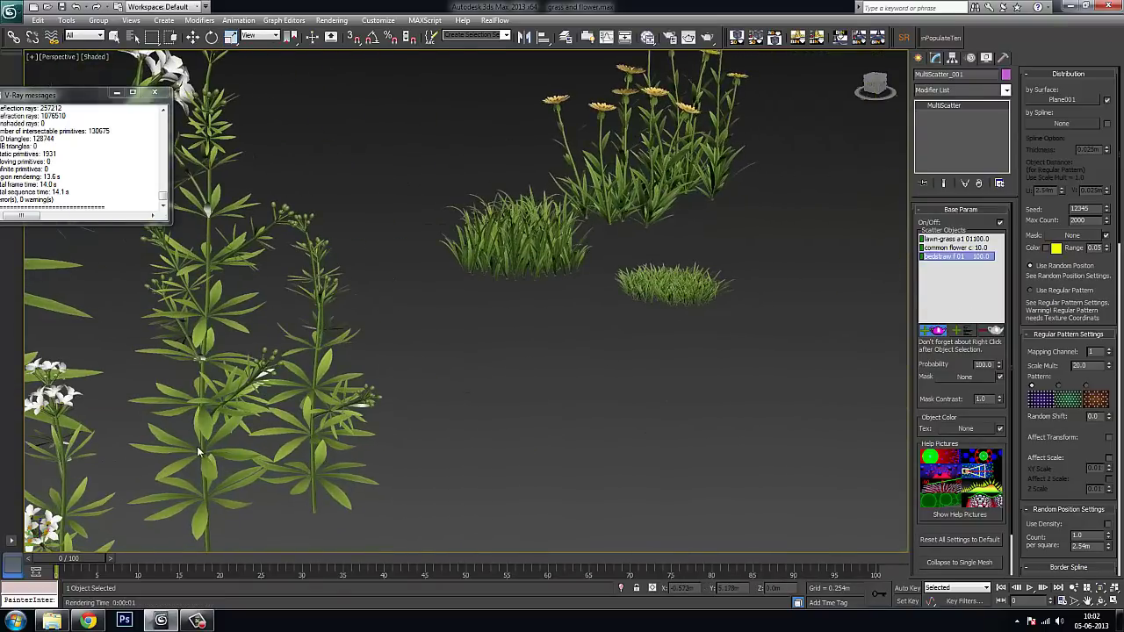
middle_click_drag(207, 453, 282, 470)
left_click(282, 468)
Set the Probability of both newly added bedstraw objects to 10.0
scroll(544, 446, "down", 4)
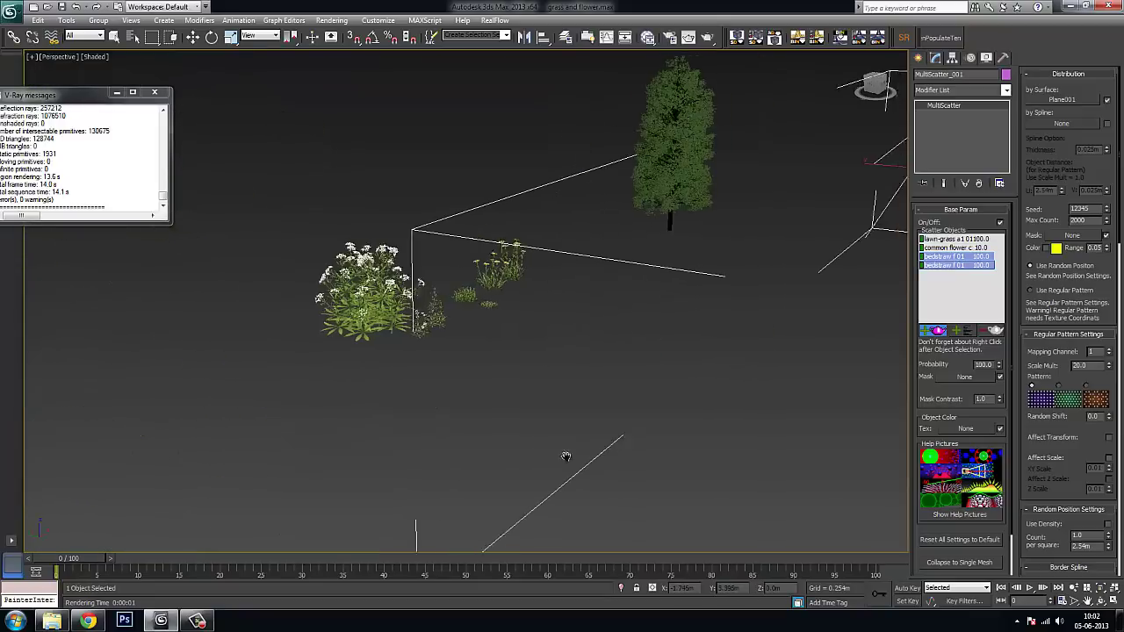
middle_click_drag(580, 451, 202, 509)
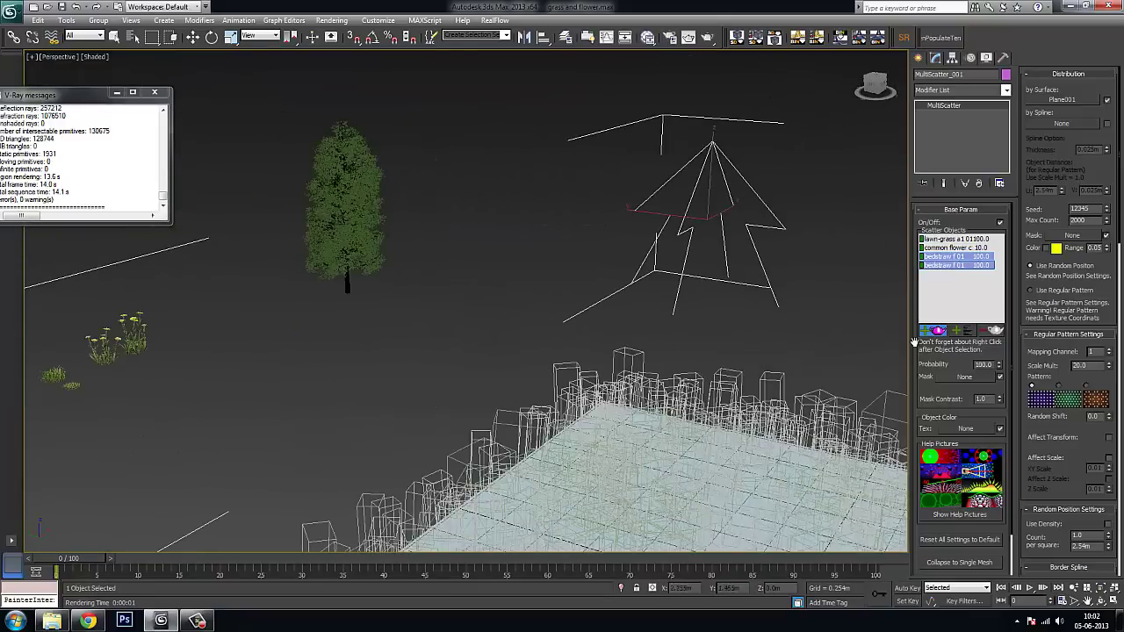
left_click(991, 362)
type("10")
key("Return")
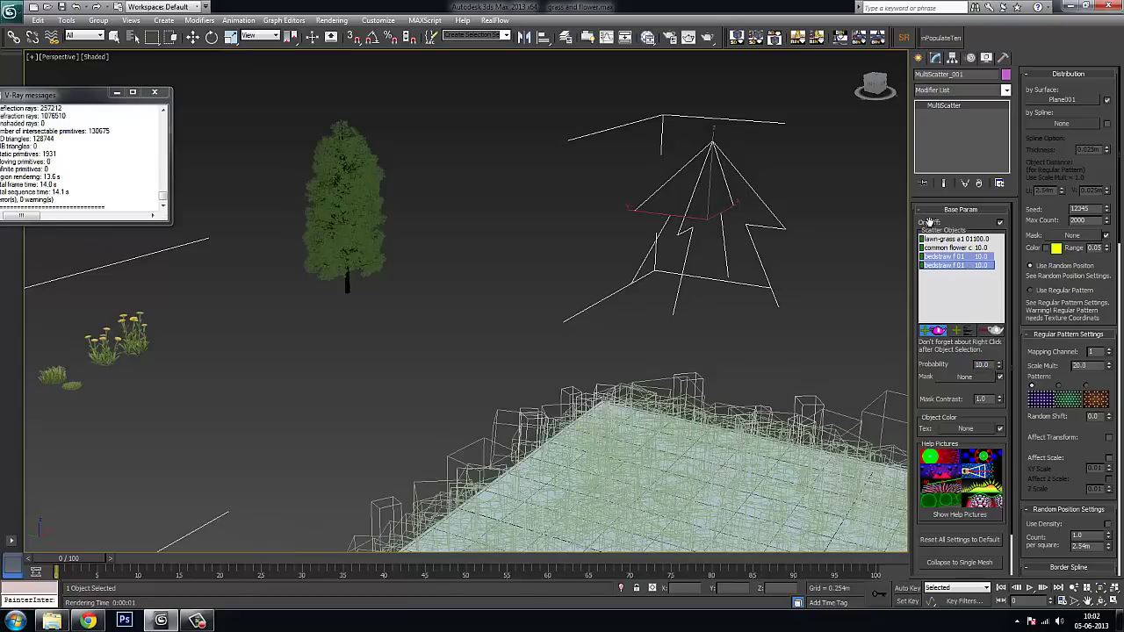
key("w")
left_click(955, 266, "ctrl")
Create a VRaySun in the Front view, aimed diagonally down at the plane, and accept the automatic VRaySky environment map
middle_click_drag(686, 410, 590, 317)
scroll(597, 364, "down", 5)
middle_click_drag(644, 406, 680, 462, "alt")
left_click(919, 58)
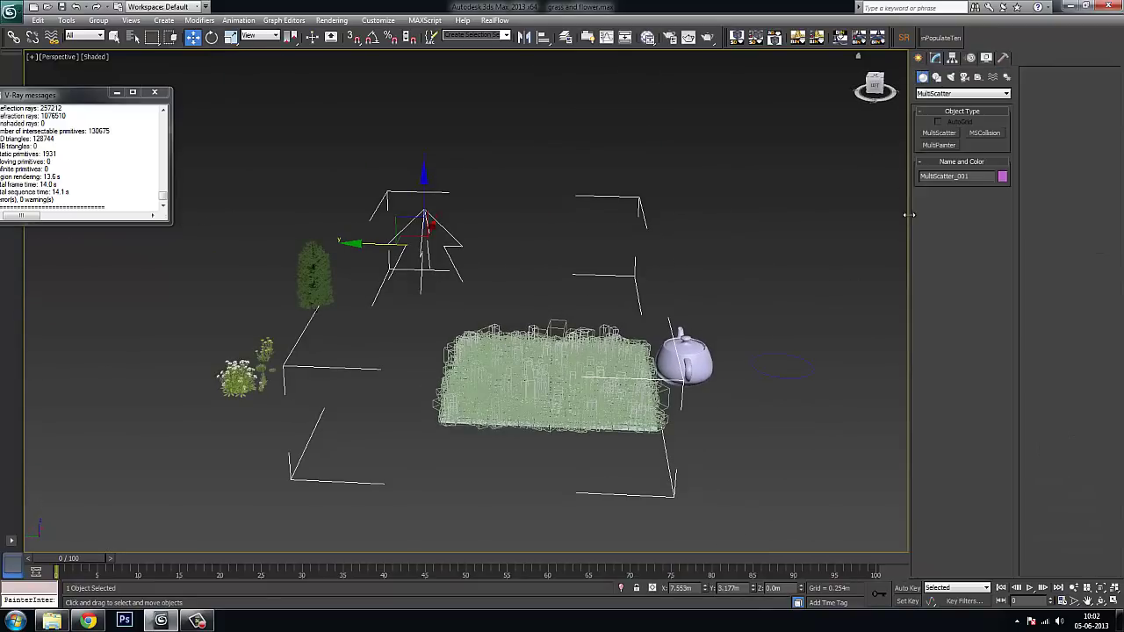
left_click(951, 78)
left_click(957, 93)
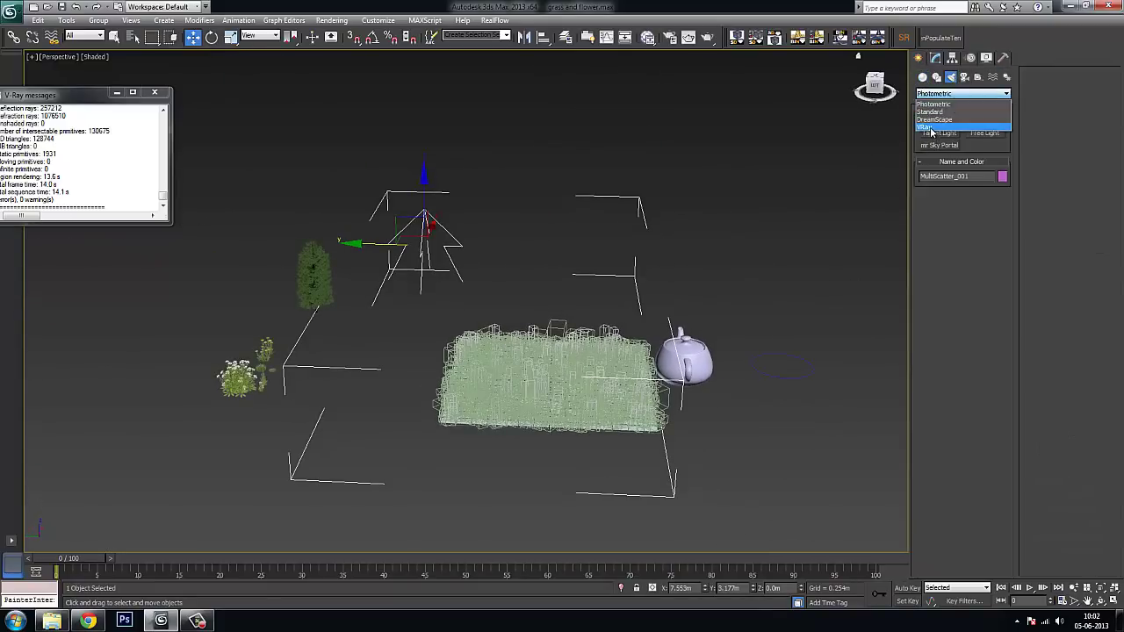
left_click(925, 126)
left_click(985, 145)
middle_click_drag(575, 393, 552, 397)
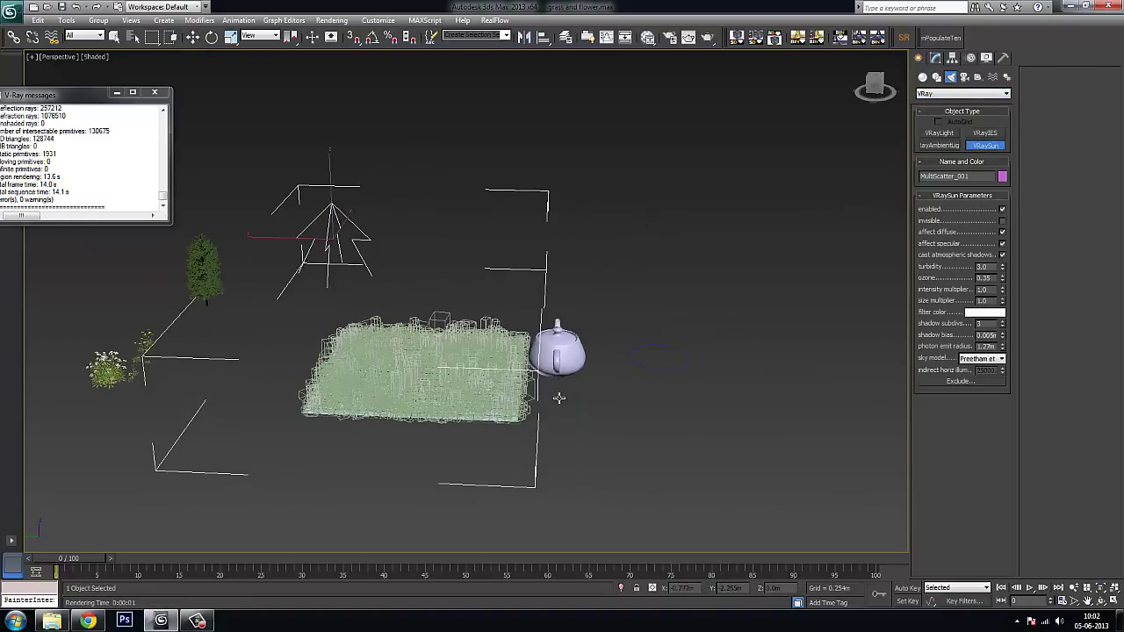
key("alt+w")
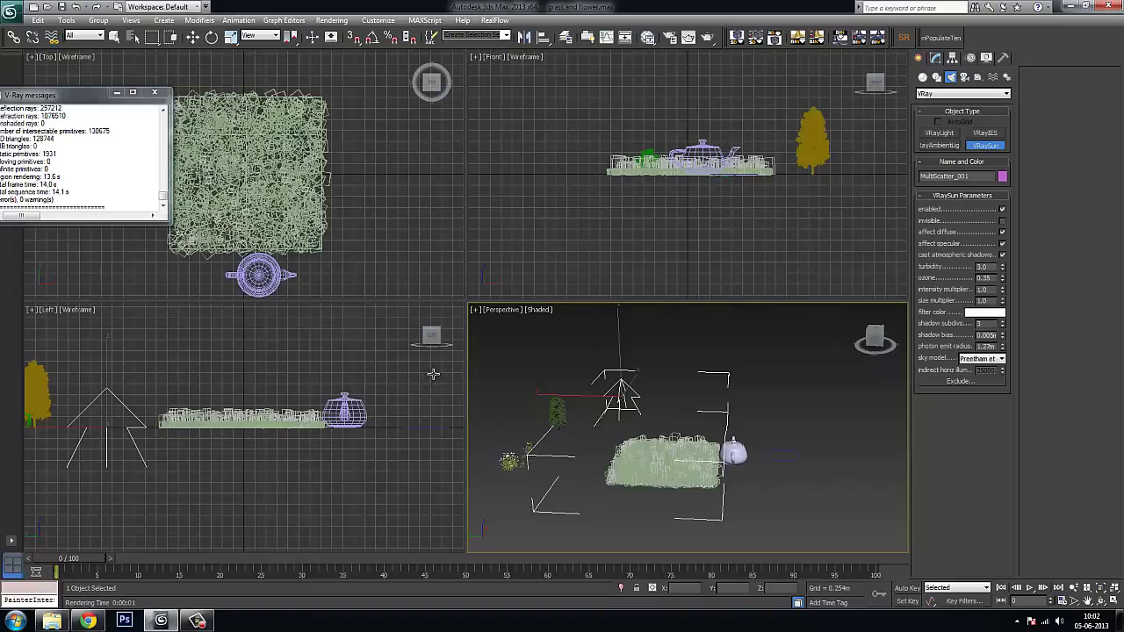
middle_click_drag(778, 221, 809, 258)
left_click_drag(566, 110, 659, 182)
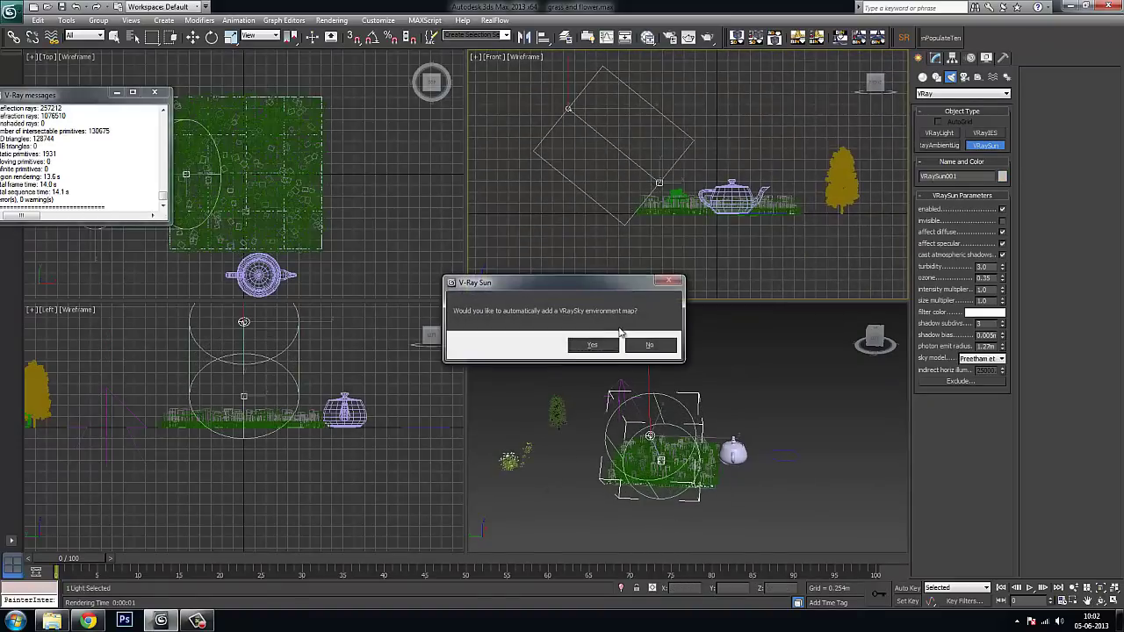
left_click(594, 344)
Set the VRaySun's intensity multiplier to 0.1 and deselect the sun
left_click(192, 37)
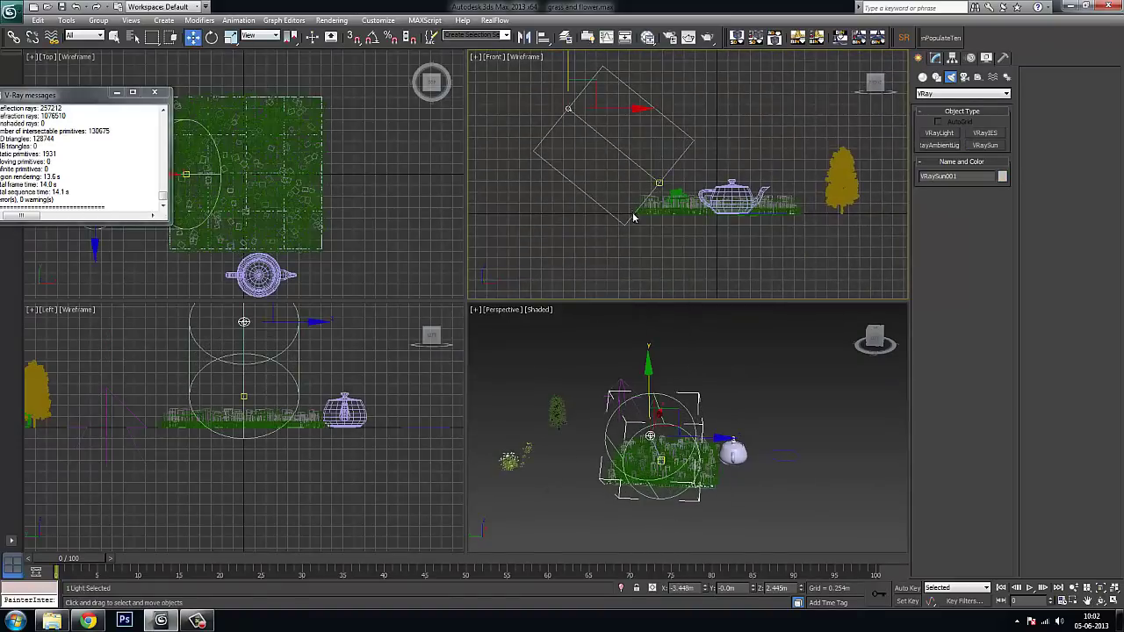
left_click(935, 58)
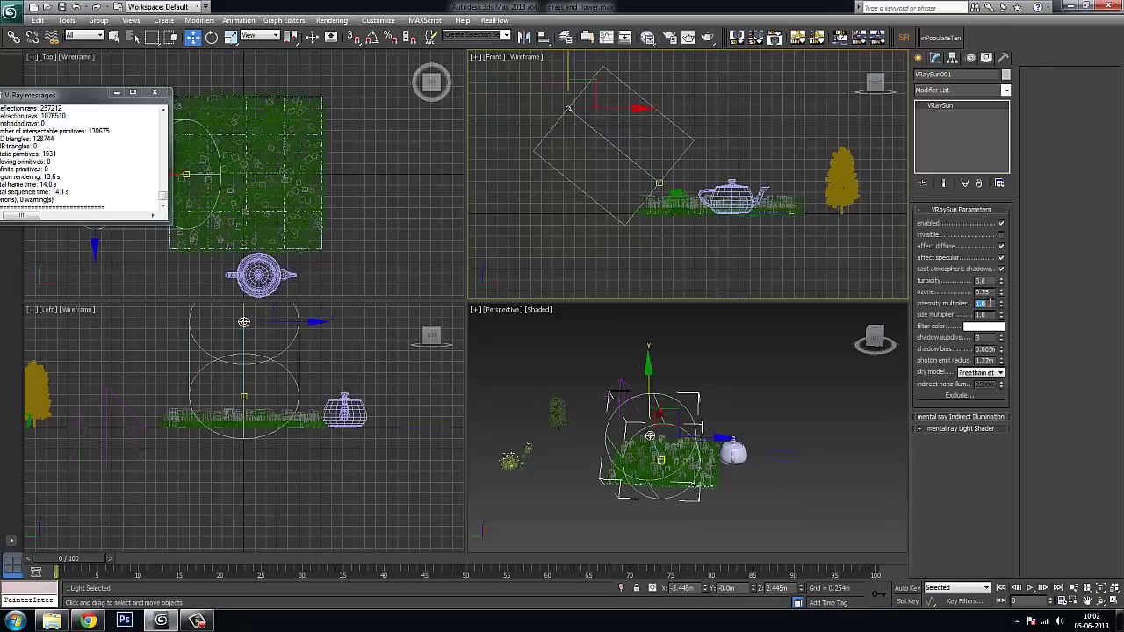
left_click(768, 467)
Move the VRaySun in the Perspective view to the teapot's side of the plane and raise it well above the ground
key("alt+w")
middle_click_drag(730, 505, 798, 461, "alt")
scroll(810, 378, "up", 3)
middle_click_drag(810, 378, 593, 421)
scroll(594, 425, "up", 4)
scroll(717, 467, "down", 2)
middle_click_drag(717, 467, 646, 499, "alt")
scroll(657, 500, "down", 5)
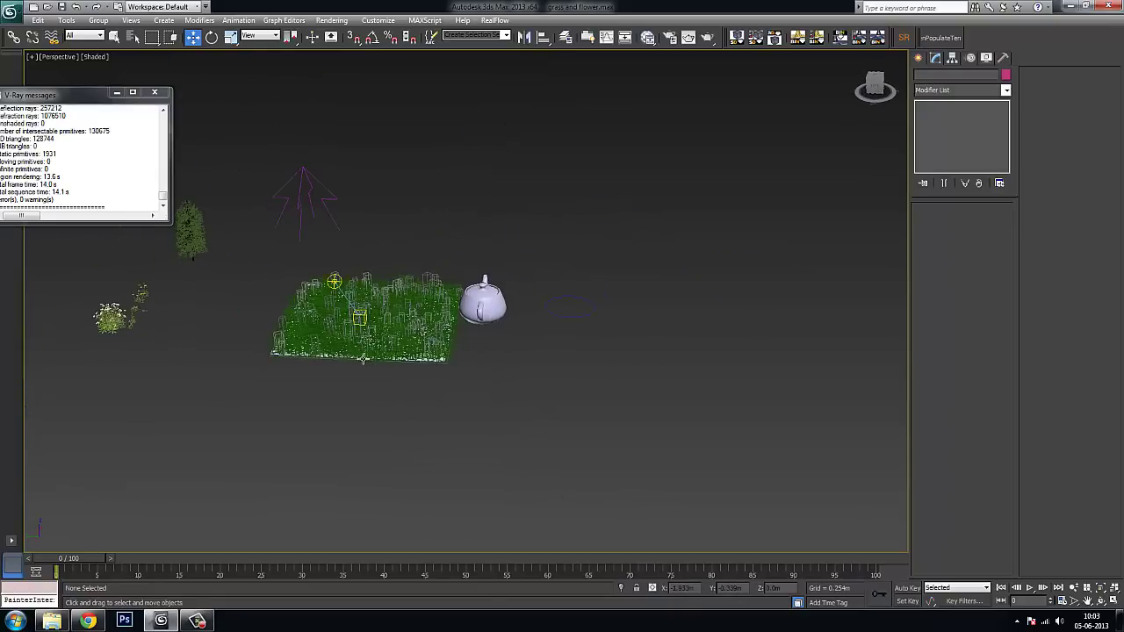
left_click(334, 282)
left_click_drag(283, 279, 586, 288)
middle_click_drag(570, 349, 504, 356, "alt")
left_click_drag(525, 337, 694, 230)
middle_click_drag(694, 230, 703, 307, "alt")
Render a close-up of the sunlit grass and flowers, cancel the render partway, and close the render window
scroll(621, 358, "up", 10)
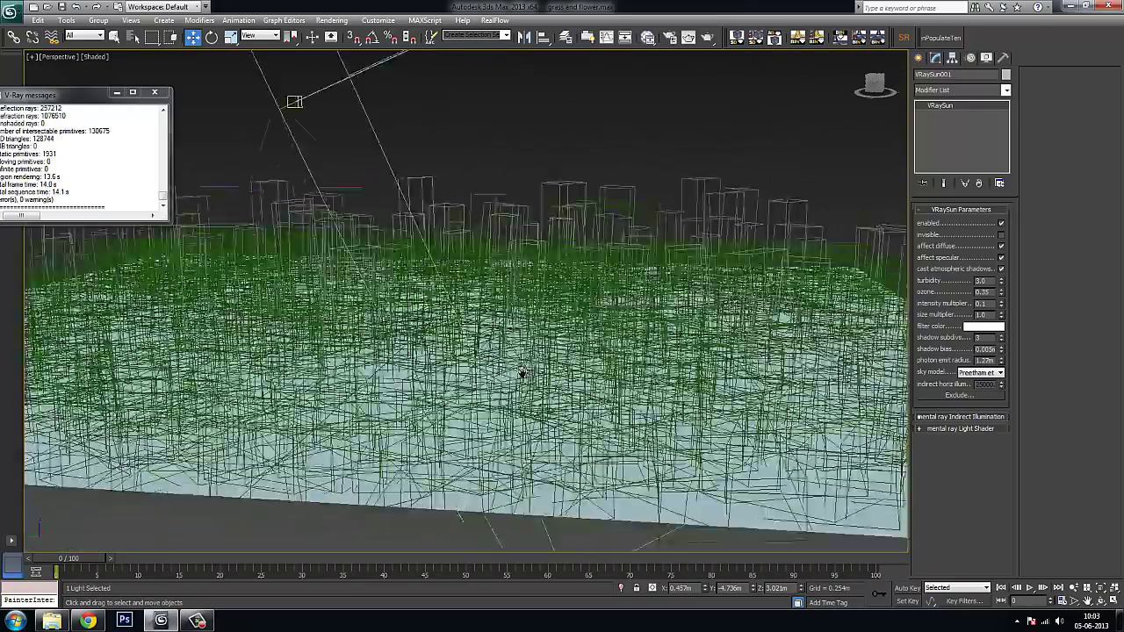
middle_click_drag(523, 374, 553, 374)
left_click(707, 38)
left_click(708, 39)
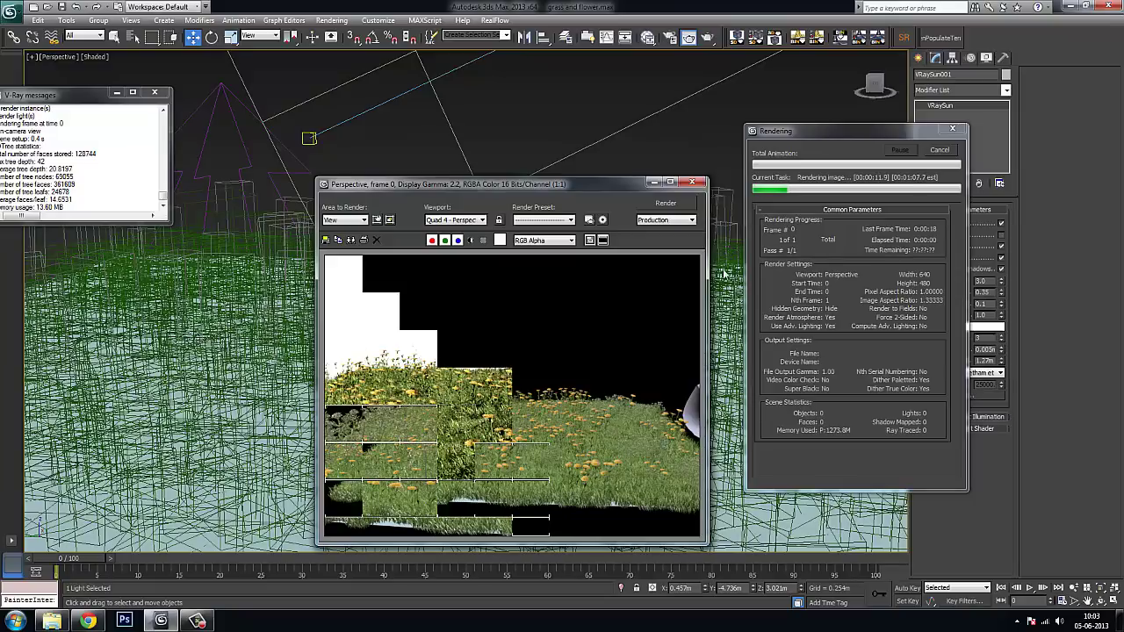
left_click(940, 151)
left_click(691, 182)
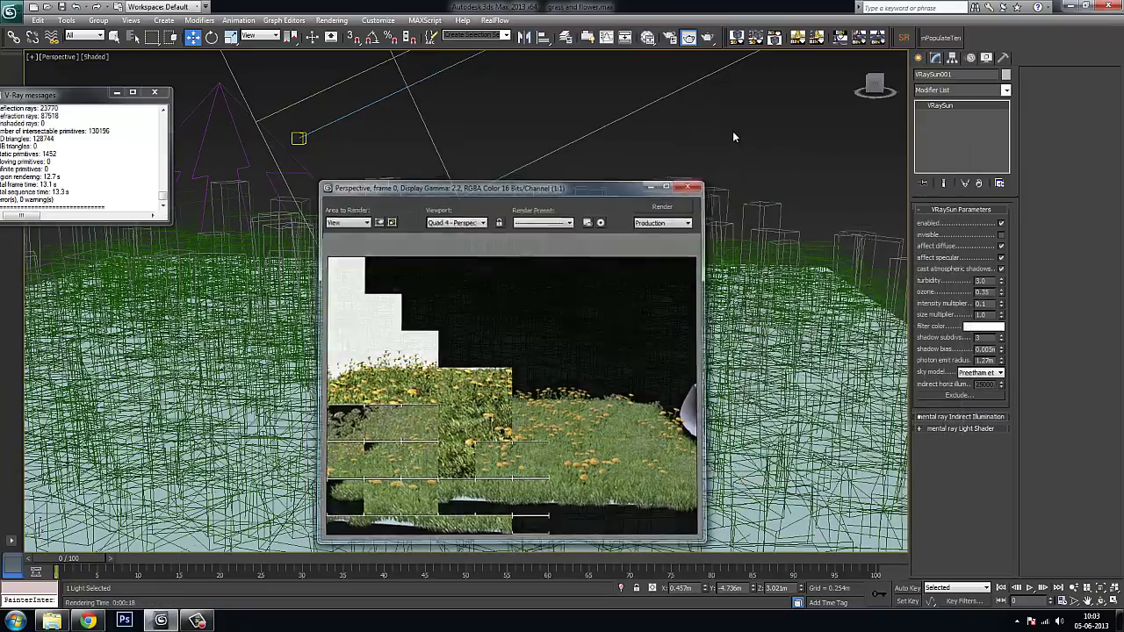
Set the VRaySun's intensity multiplier to 0.05 and turn on V-Ray indirect illumination with the Very low irradiance map preset
scroll(747, 133, "down", 10)
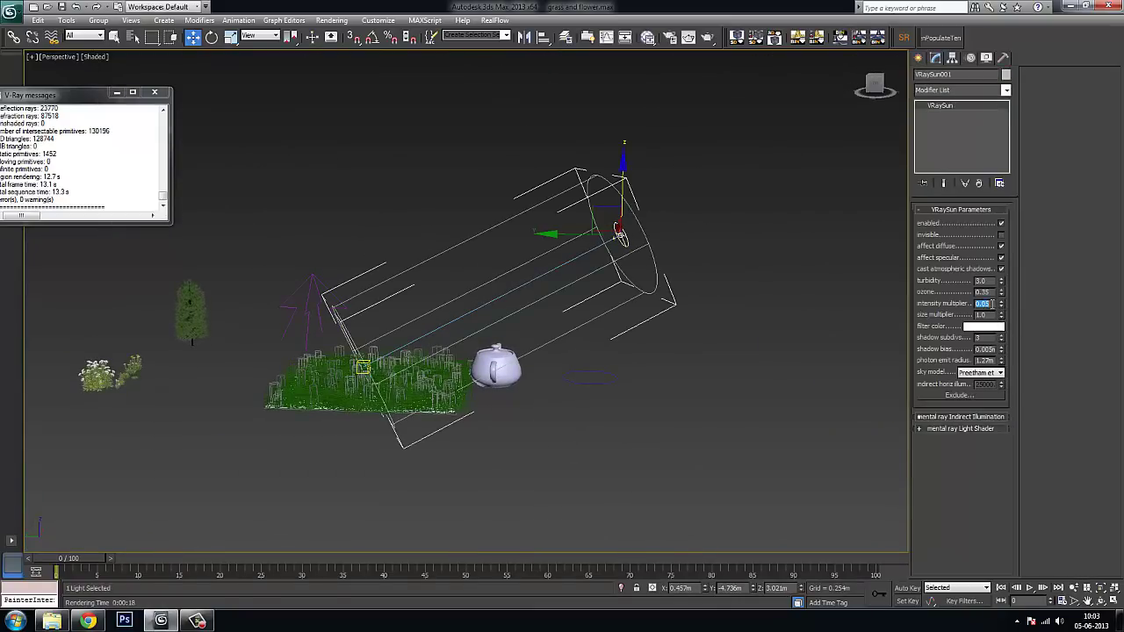
left_click(332, 19)
left_click(351, 45)
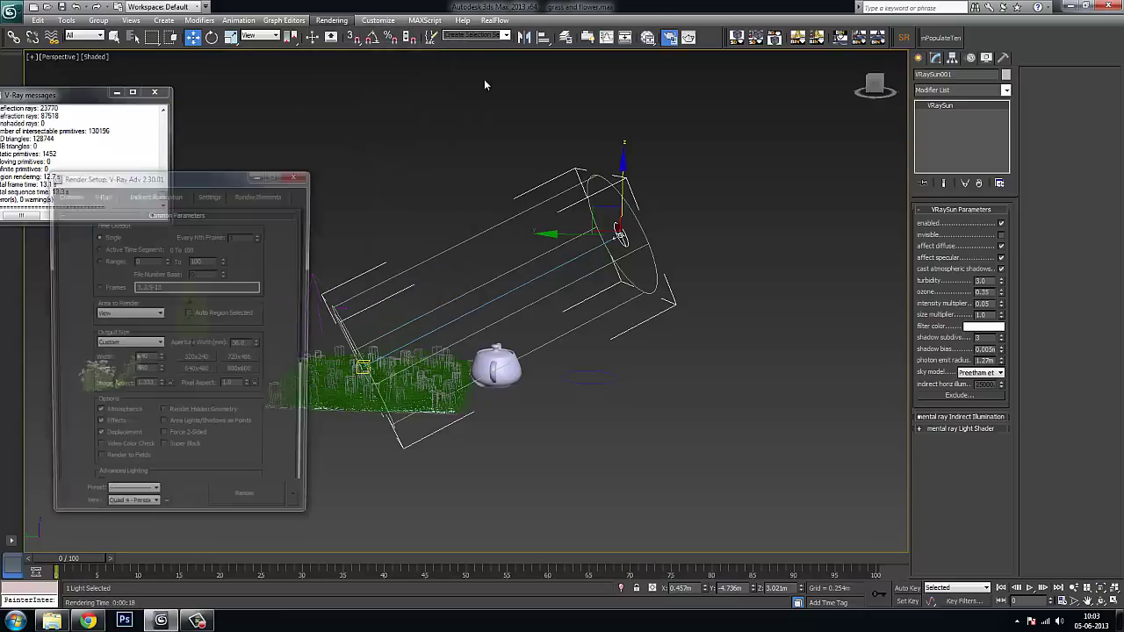
left_click(167, 196)
left_click(74, 230)
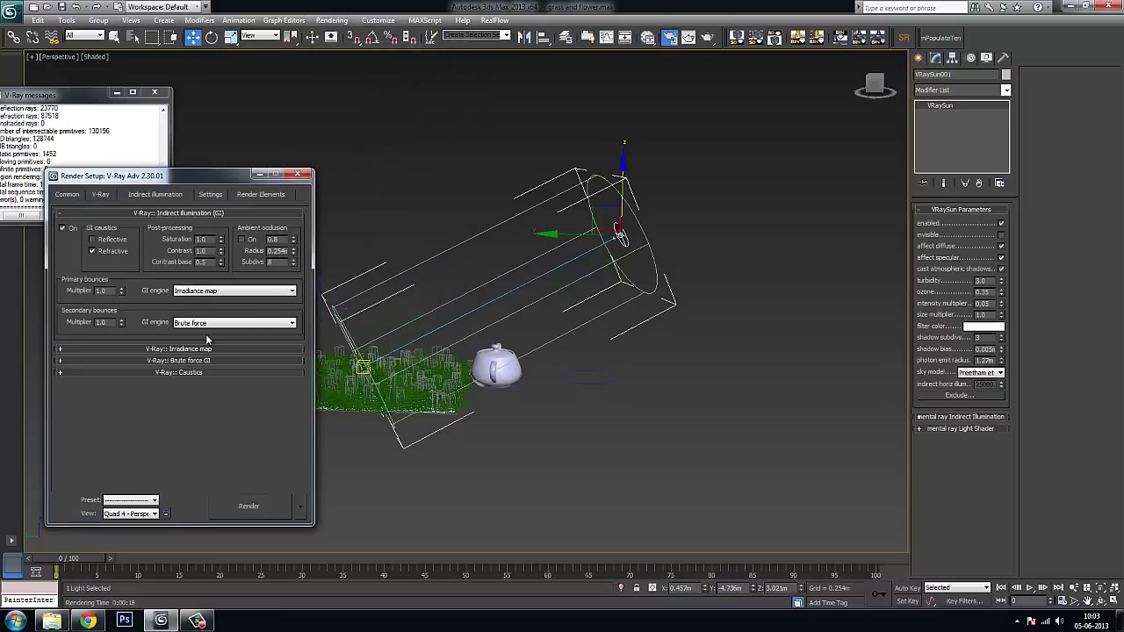
left_click(202, 348)
left_click(206, 233)
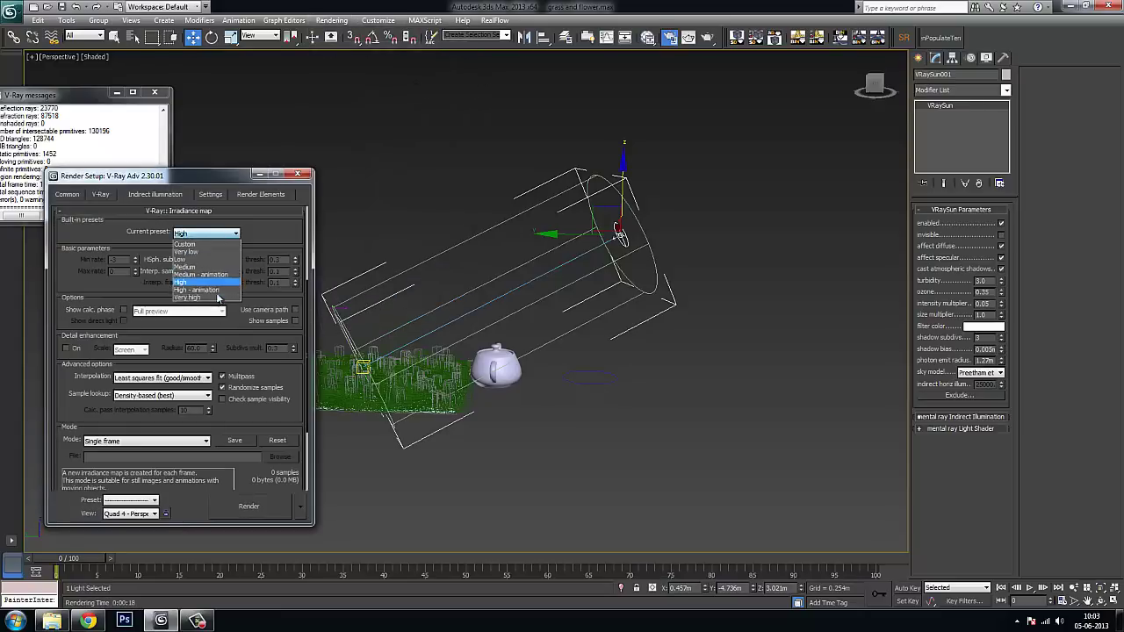
left_click(195, 252)
left_click(297, 174)
Render the meadow up close with the new lighting settings, stop the render partway, and close the render window
left_click(409, 496)
scroll(399, 491, "up", 6)
middle_click_drag(399, 515, 554, 446)
scroll(549, 439, "up", 5)
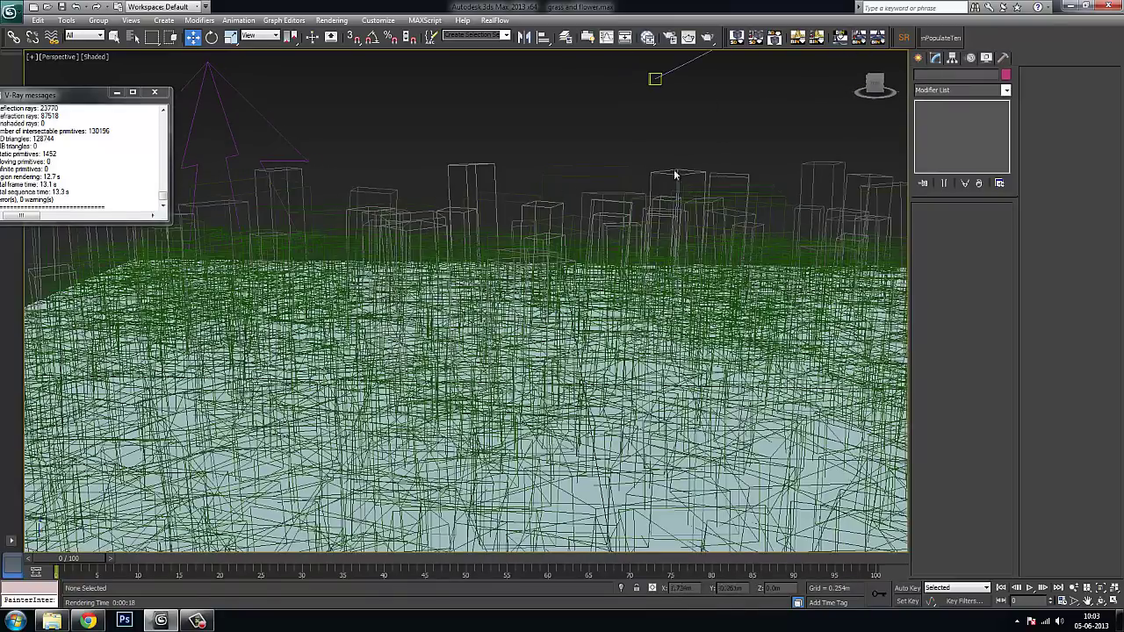
left_click(708, 36)
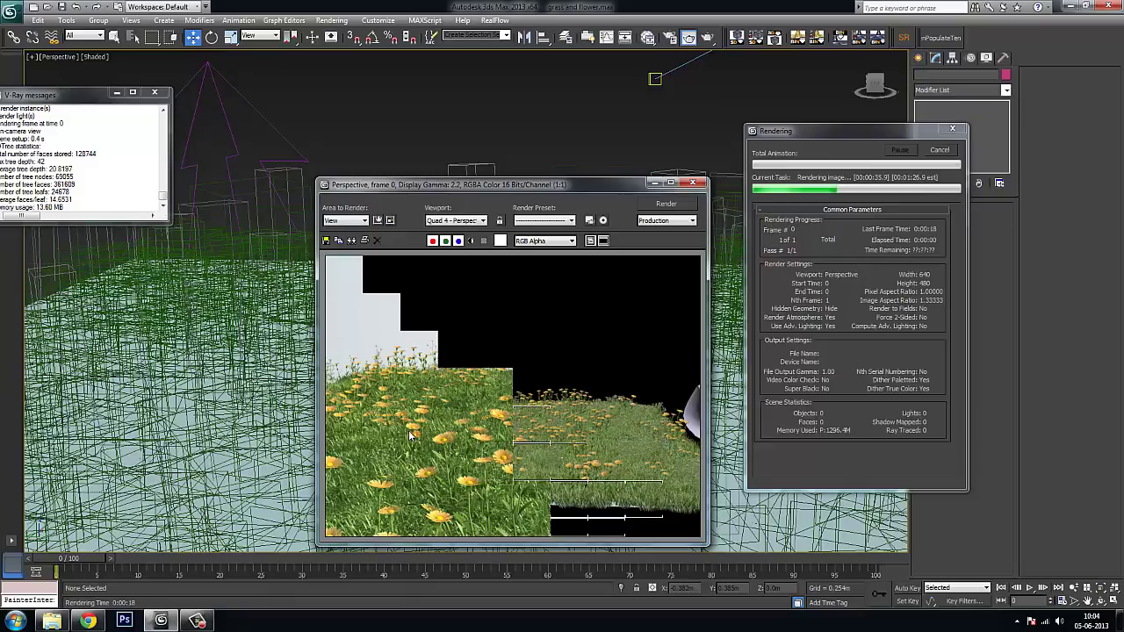
left_click(940, 151)
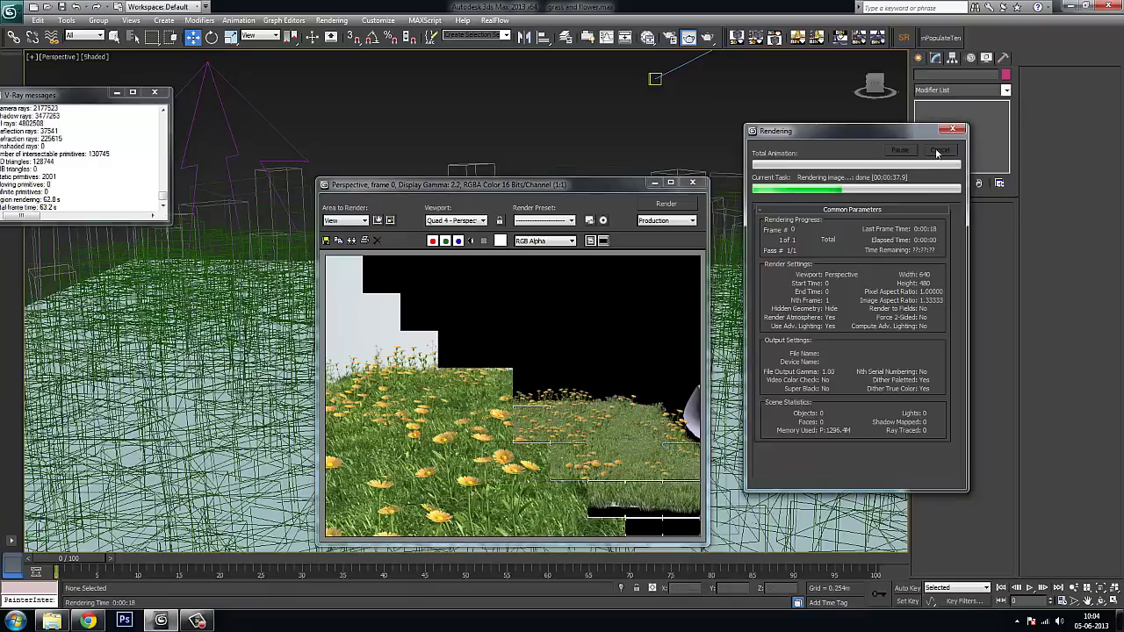
left_click(692, 183)
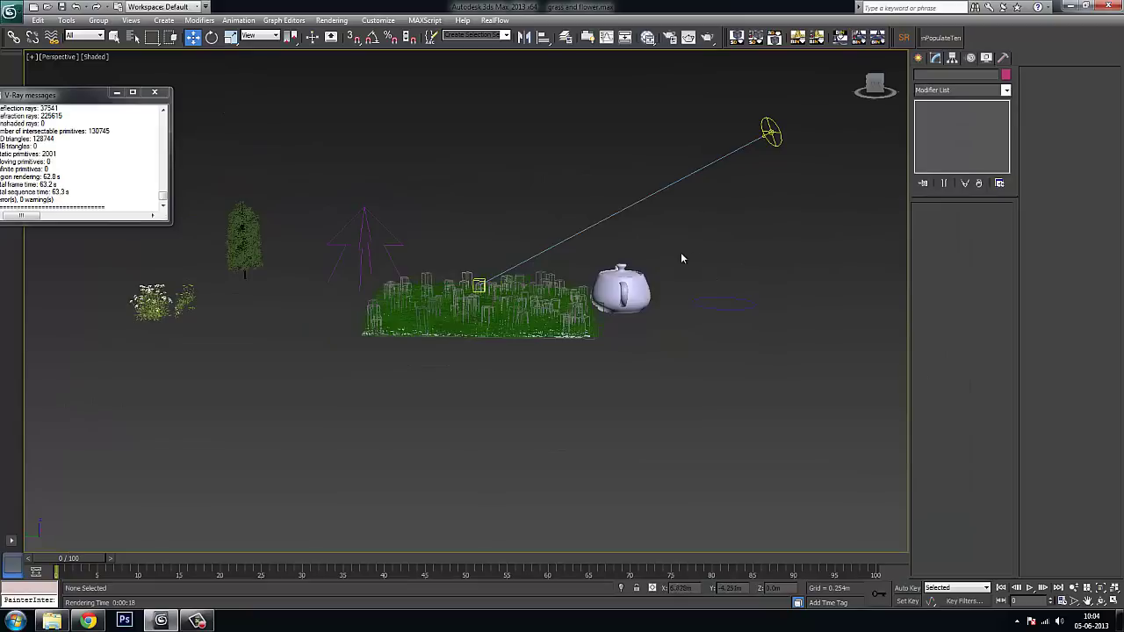
Move the circle spline farther away from the teapot and deselect it
middle_click_drag(680, 257, 647, 339, "alt")
left_click(645, 323)
left_click_drag(569, 310, 738, 309)
left_click(697, 417)
Assign the circle as the MultiScatter's By Spline distribution object and deselect the MultiScatter
middle_click_drag(697, 418, 599, 418)
left_click(221, 173)
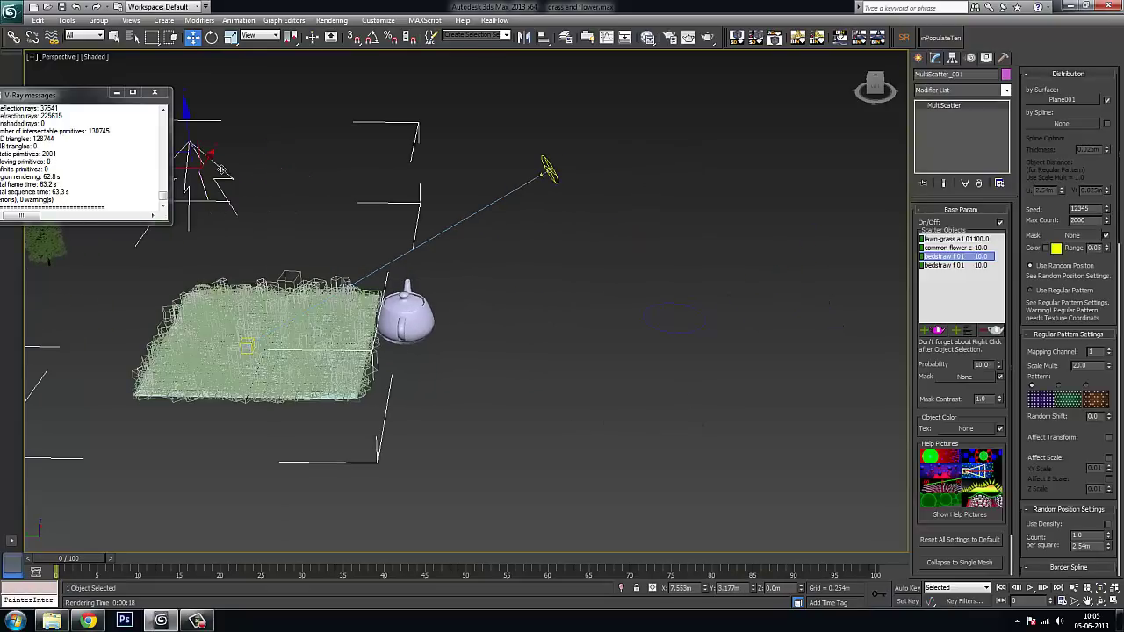
left_click(1084, 128)
left_click(690, 330)
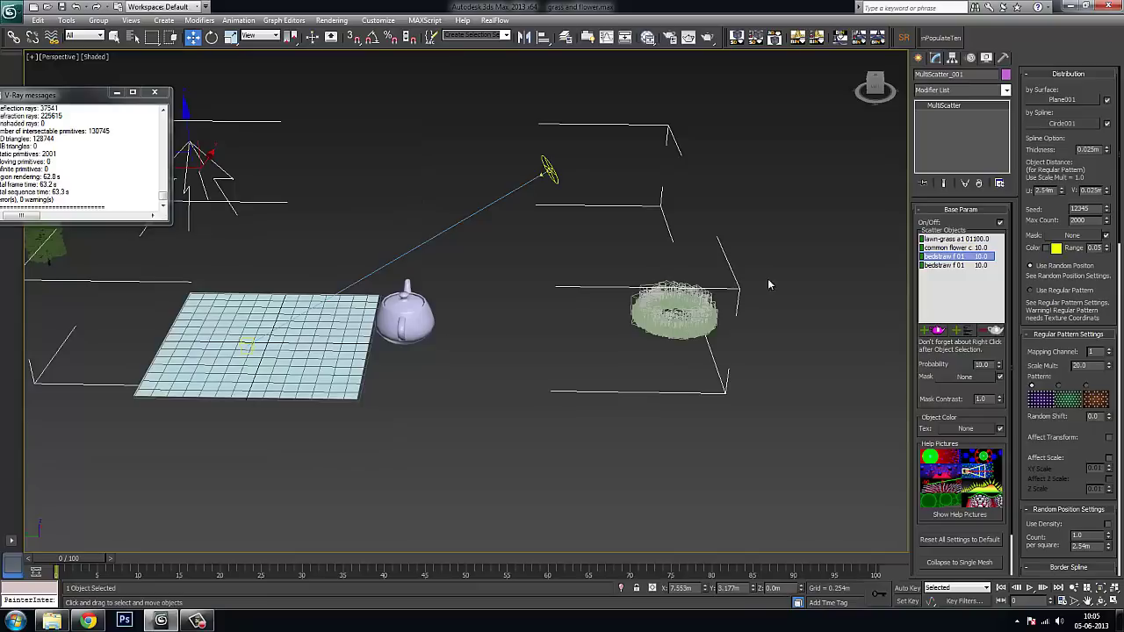
left_click(760, 317)
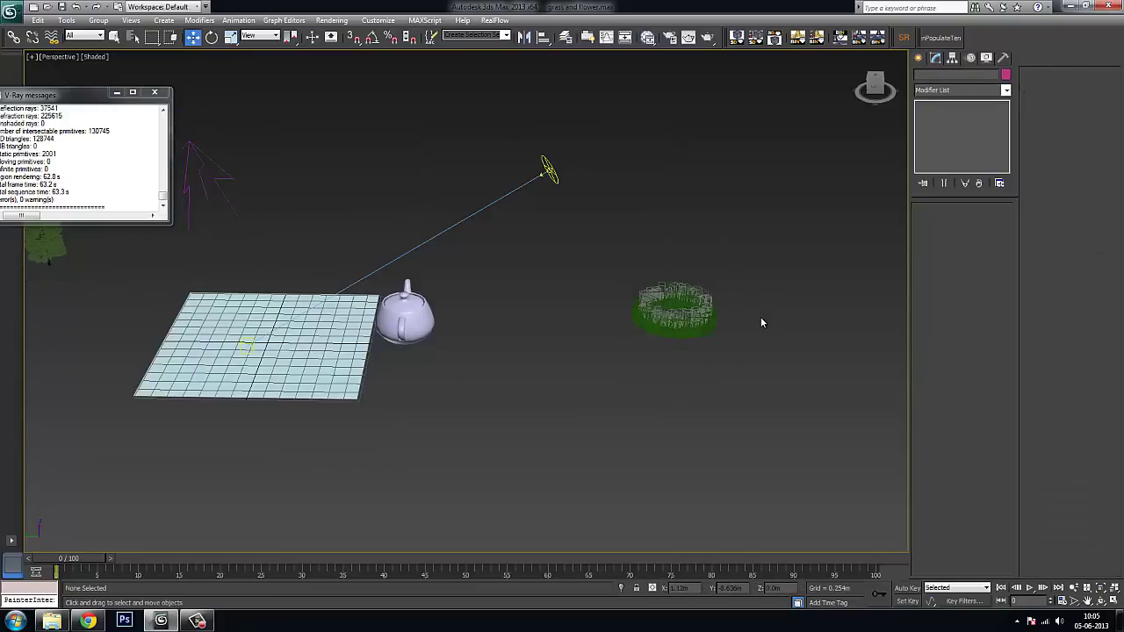
Render a close-up of the ring scattered along the circle, cancel it partway, and close the render window
scroll(760, 317, "up", 3)
middle_click_drag(784, 352, 617, 375)
scroll(617, 374, "up", 2)
scroll(700, 371, "up", 3)
middle_click_drag(700, 372, 608, 376)
scroll(549, 339, "down", 3)
key("shift+z")
key("shift+z")
key("shift+z")
key("shift+z")
key("shift+y")
scroll(599, 406, "up", 5)
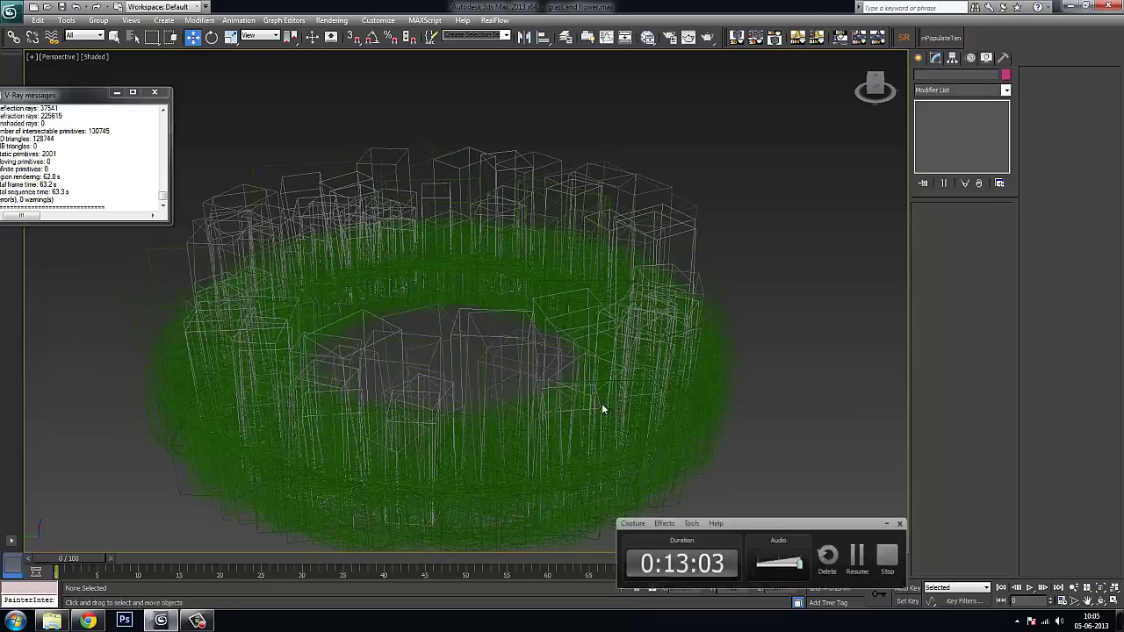
left_click(708, 37)
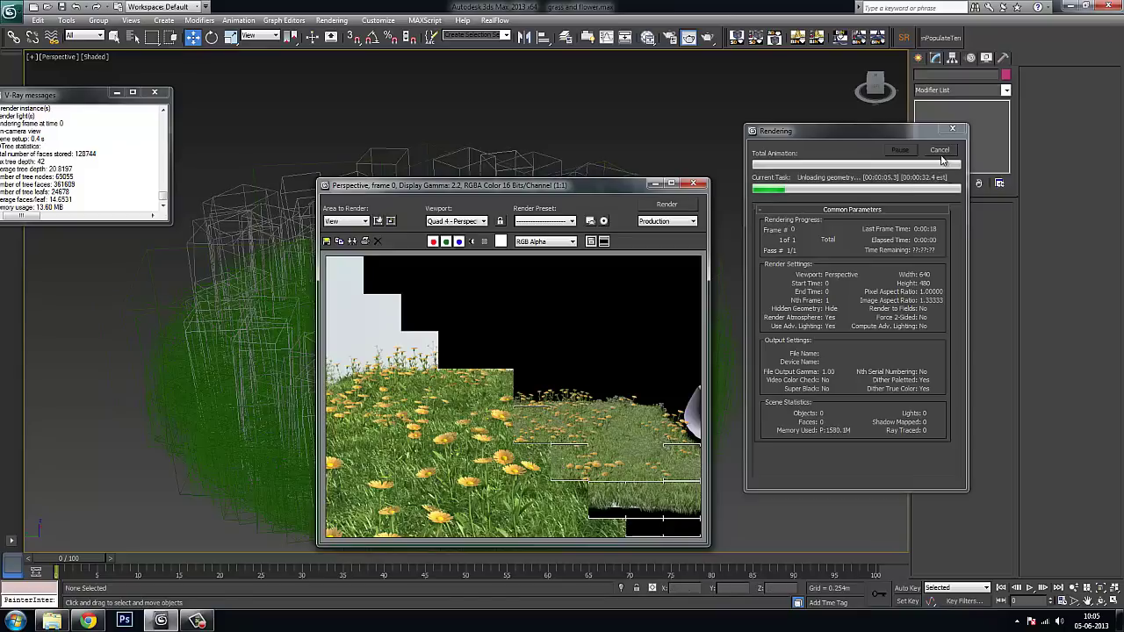
left_click(693, 184)
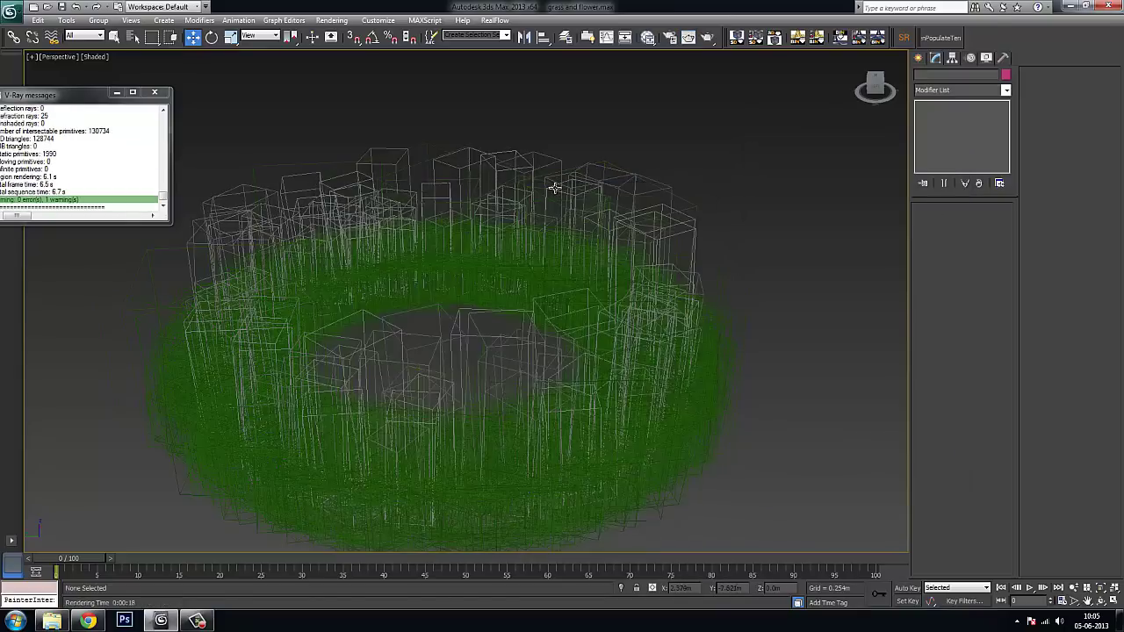
Assign the teapot as the MultiScatter's By Surface object and turn off the By Spline distribution
scroll(498, 225, "down", 5)
middle_click_drag(497, 225, 634, 226)
scroll(634, 226, "down", 5)
middle_click_drag(465, 236, 554, 236)
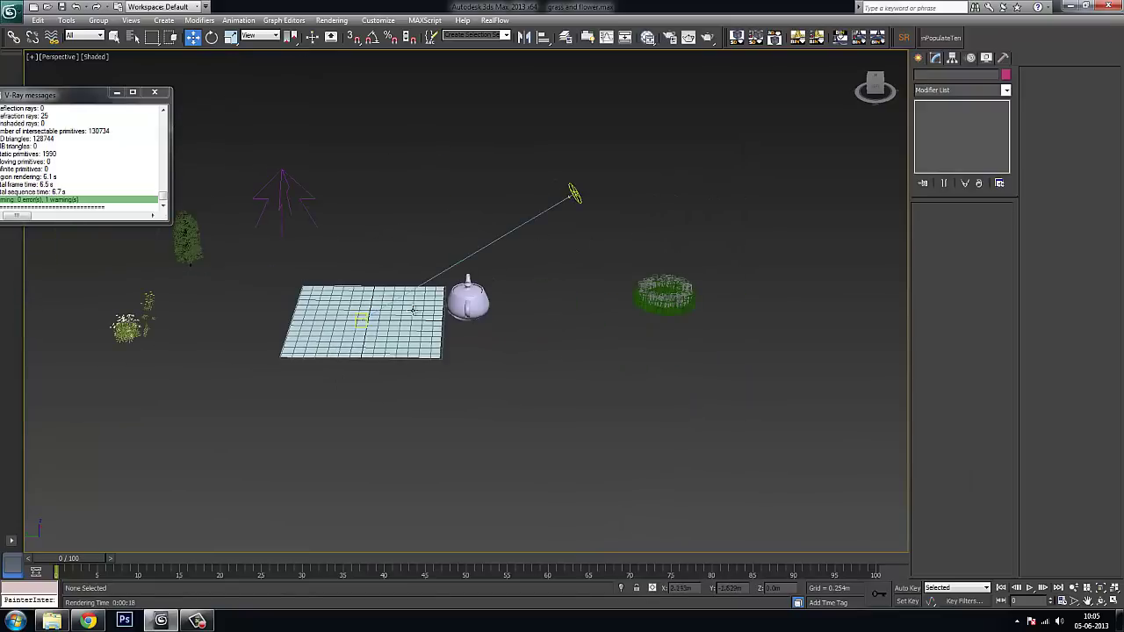
left_click(277, 183)
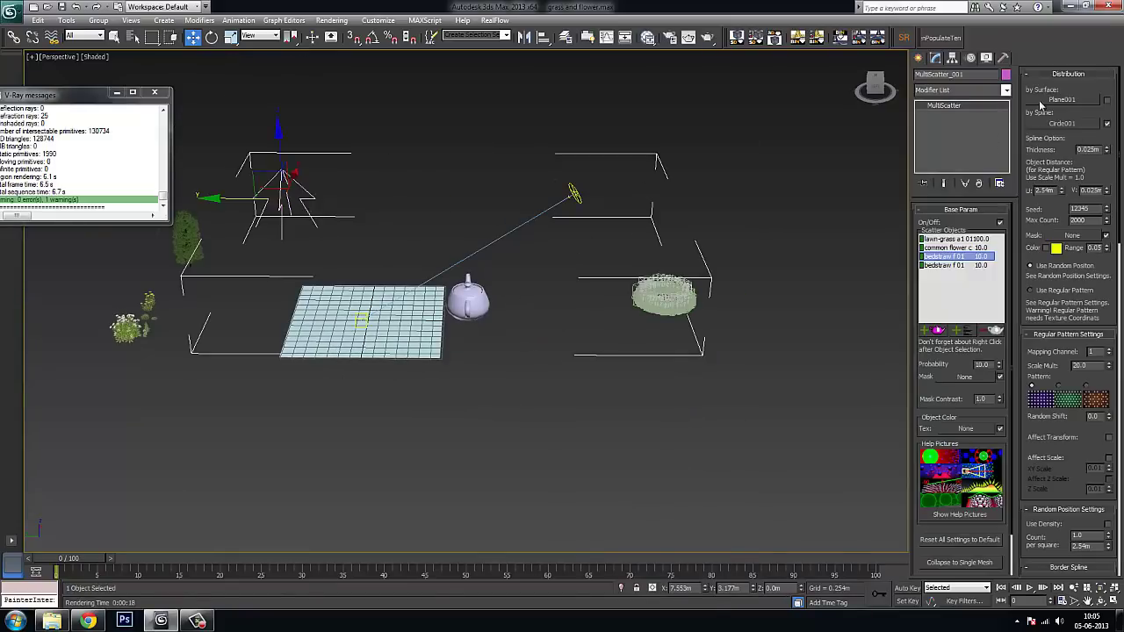
left_click(1070, 104)
left_click(481, 308)
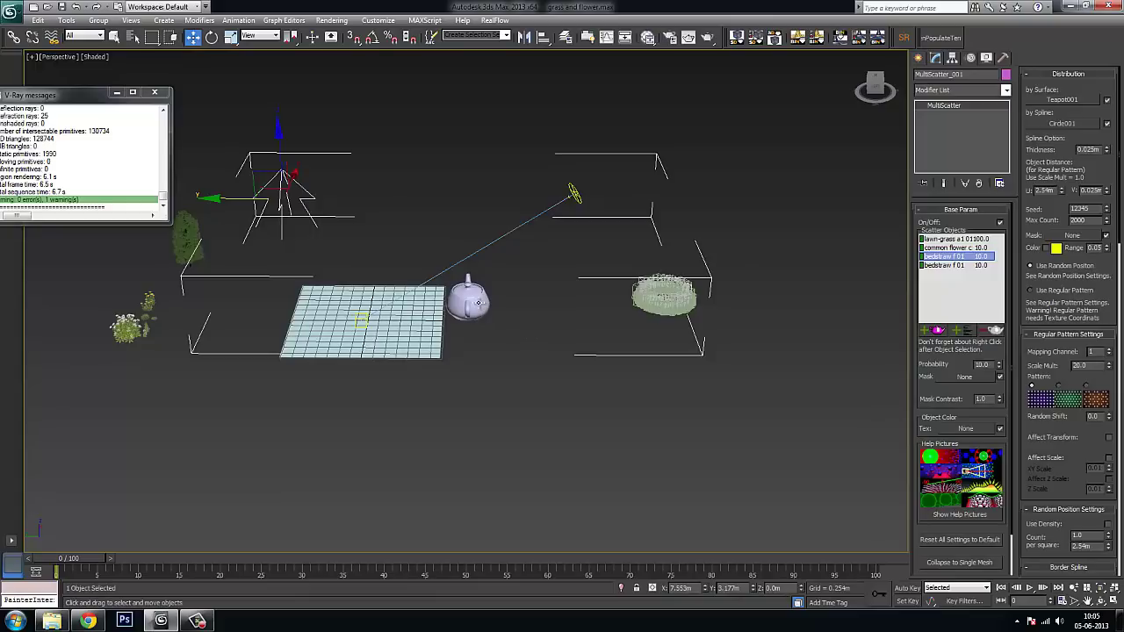
left_click(1107, 125)
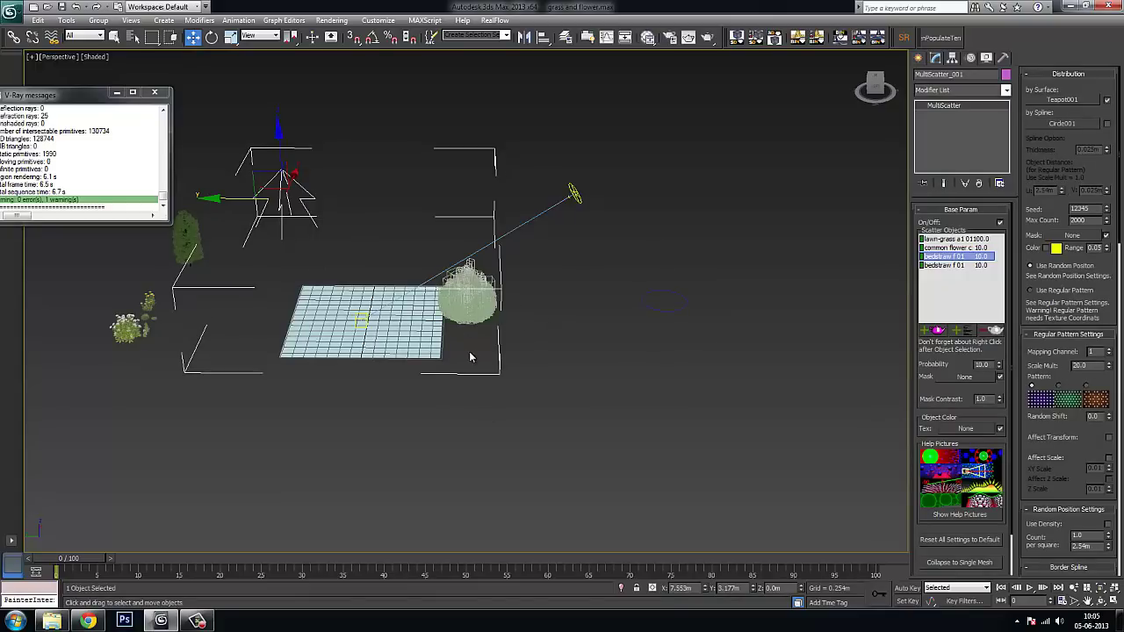
Switch to Windows Explorer, view the render image in the test folder, and close the image viewer
left_click(51, 621)
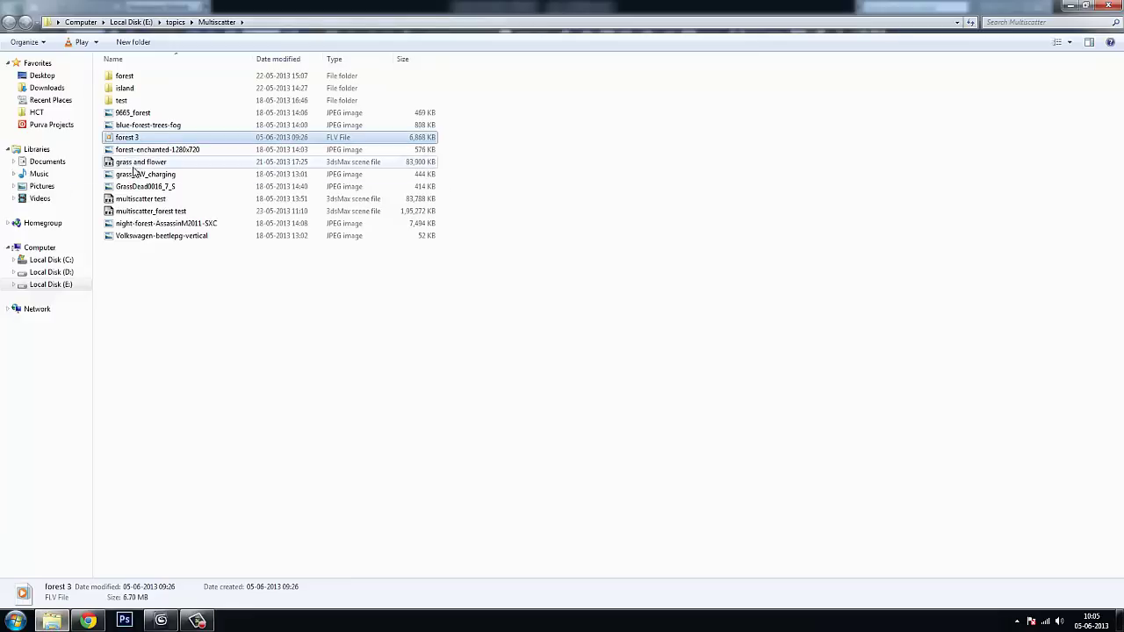
double_click(134, 102)
double_click(267, 97)
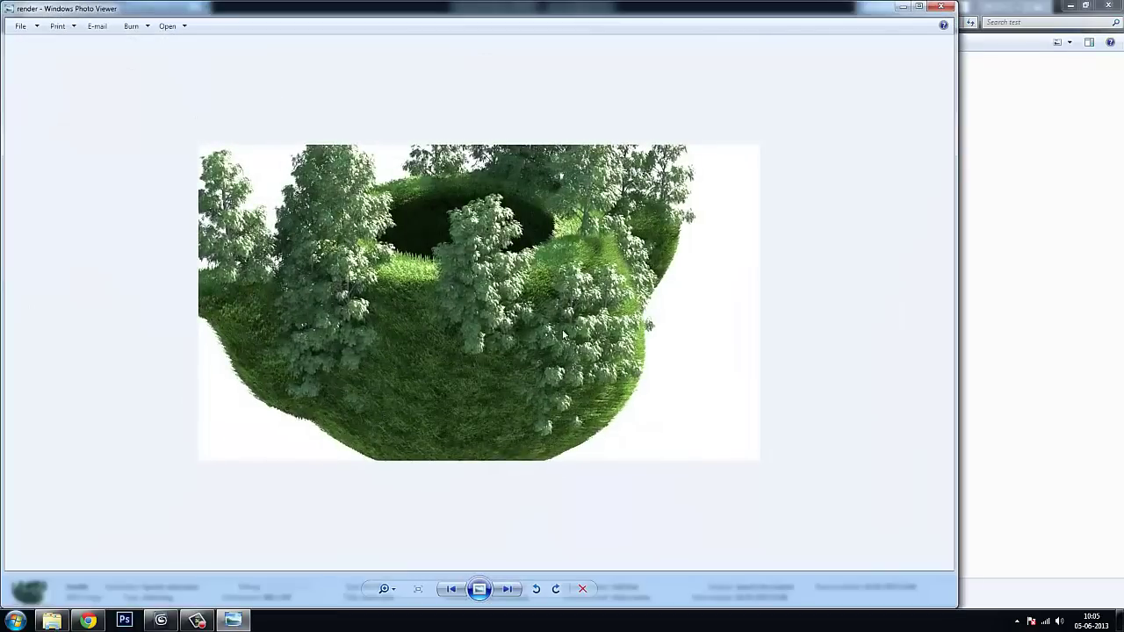
left_click(942, 8)
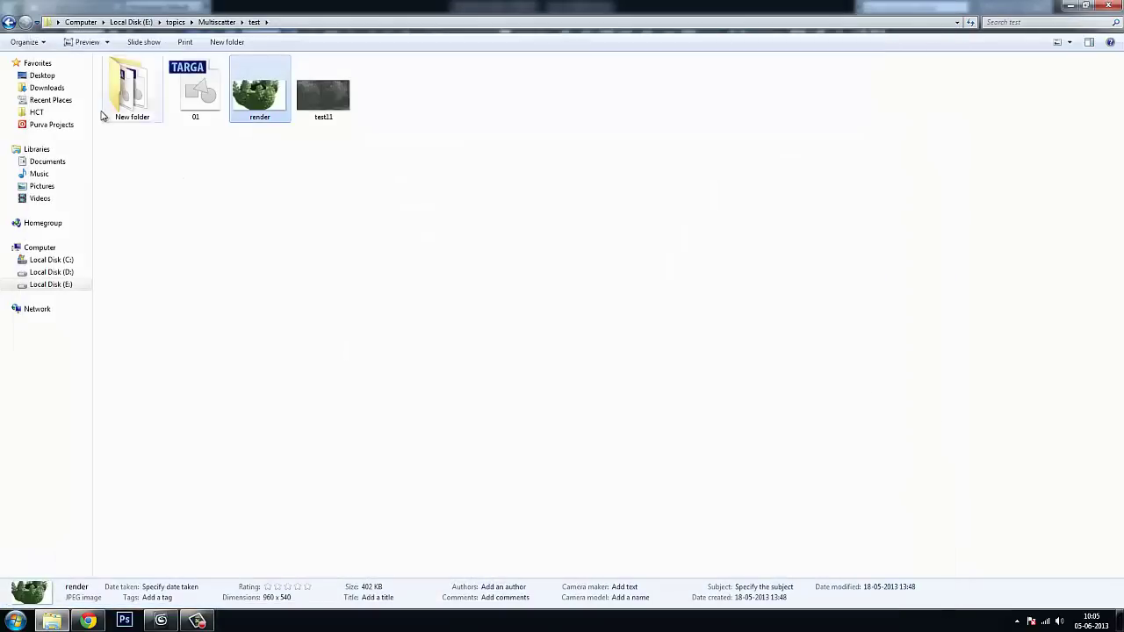
left_click(197, 621)
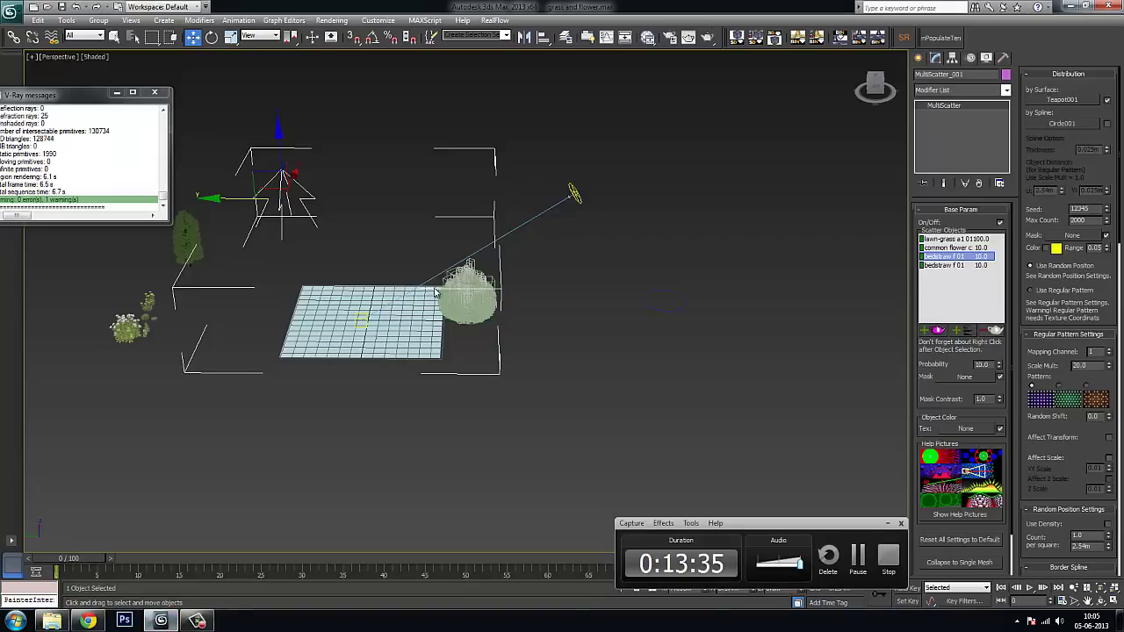
scroll(594, 353, "up", 4)
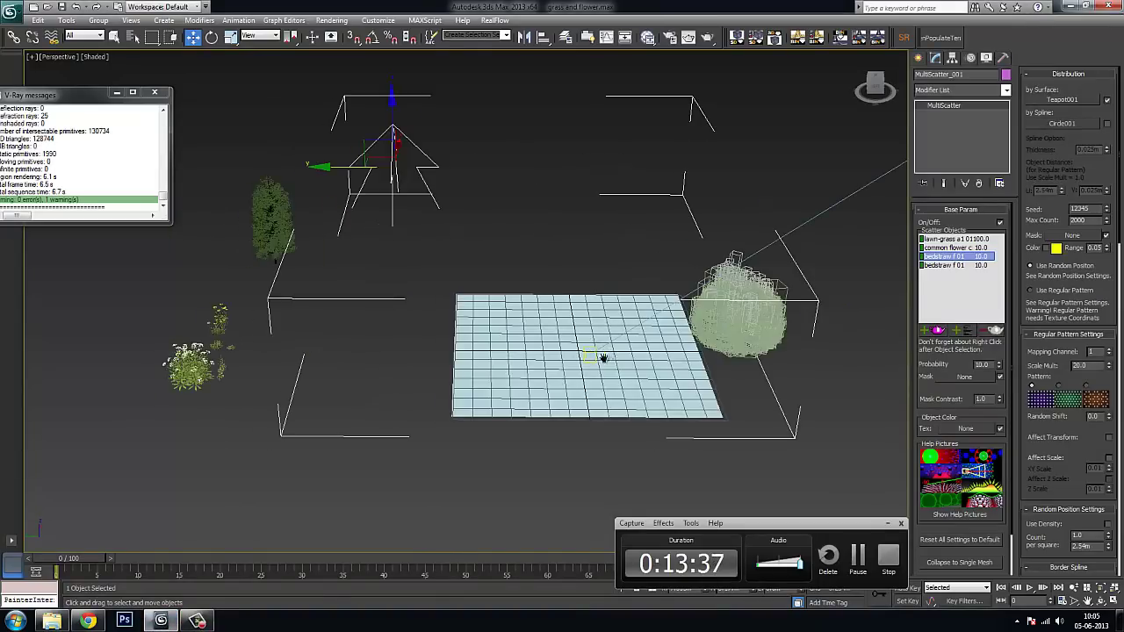